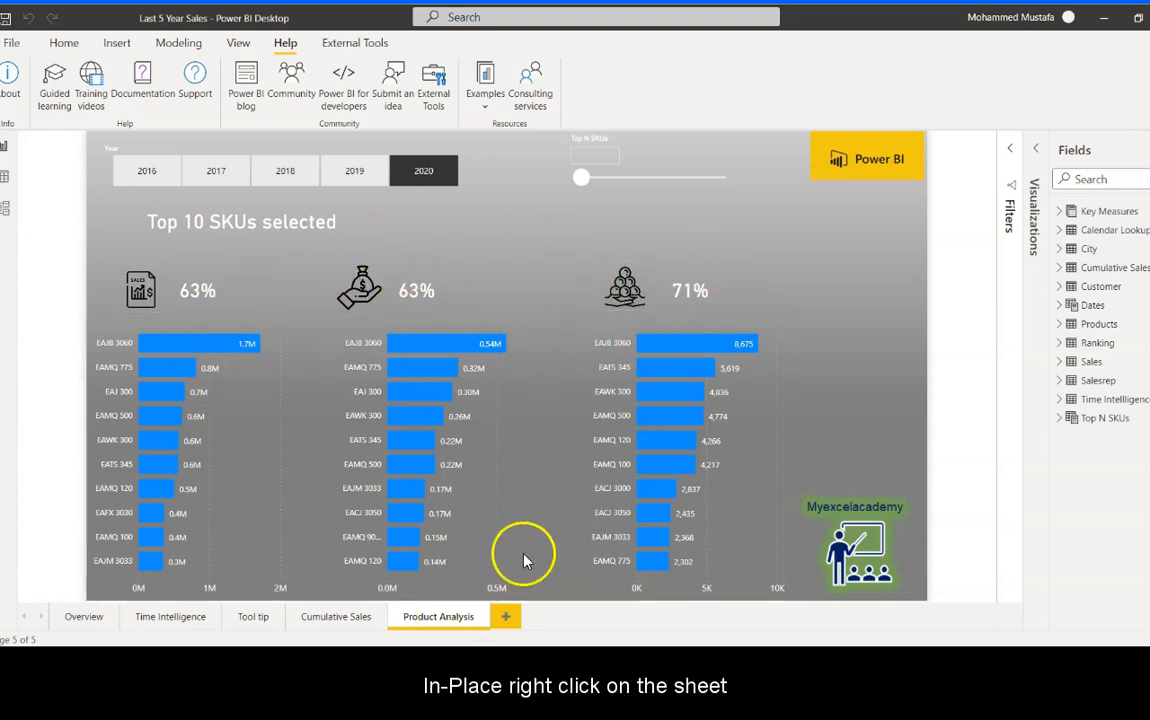
Step: Duplicate the Product Analysis page and rename the copy as Small Multiples
right_click(452, 626)
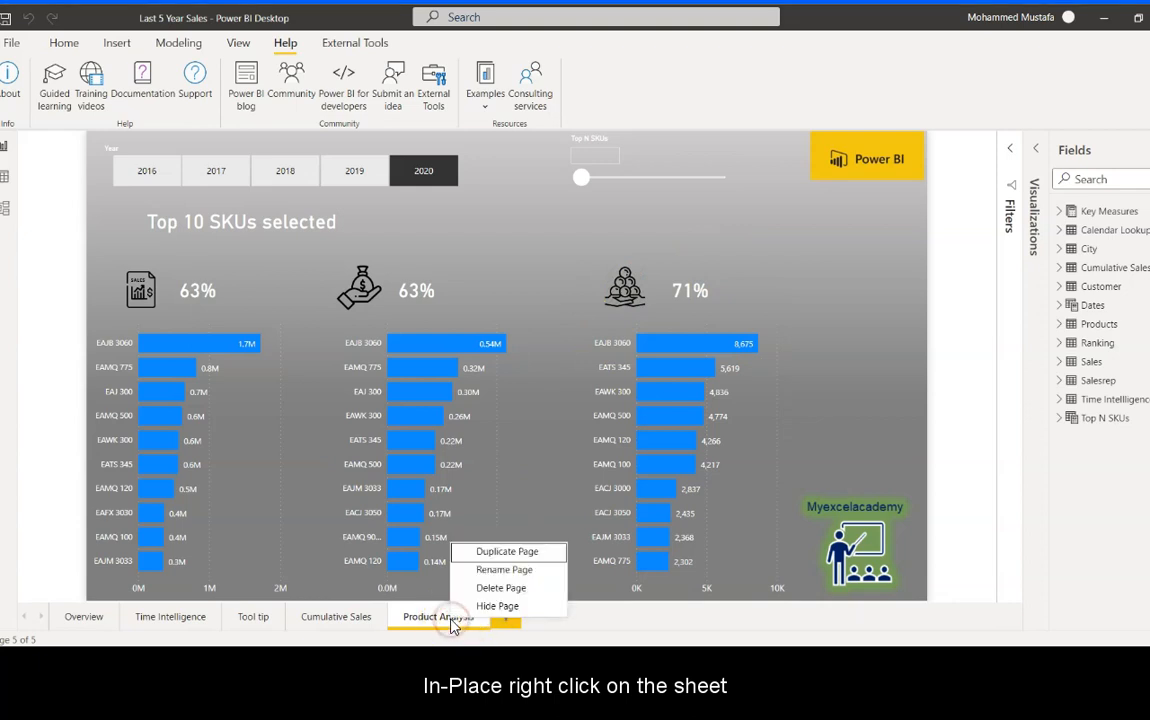
click(501, 556)
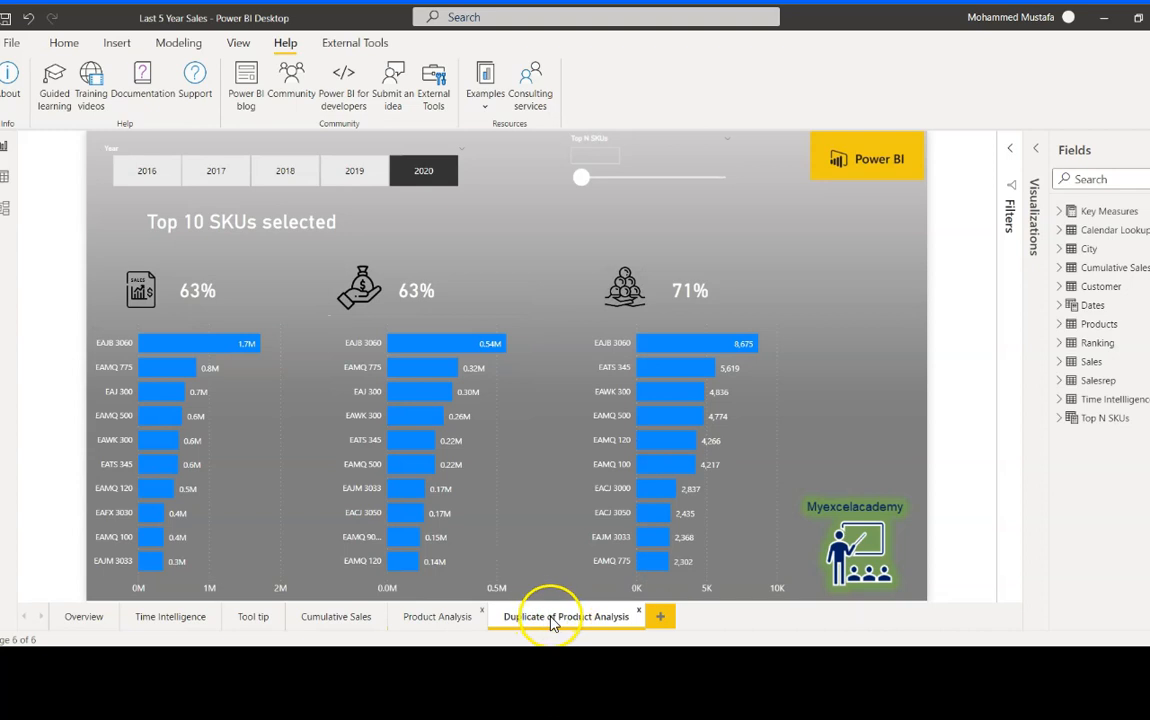
double_click(553, 618)
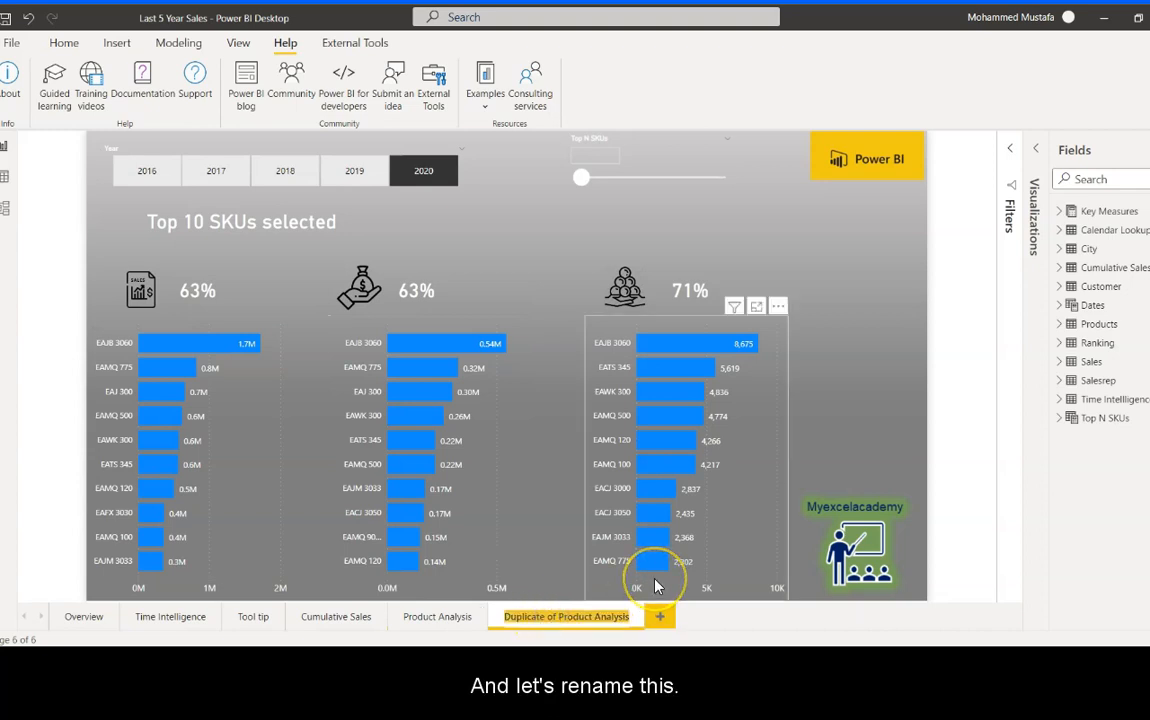
text(Small M)
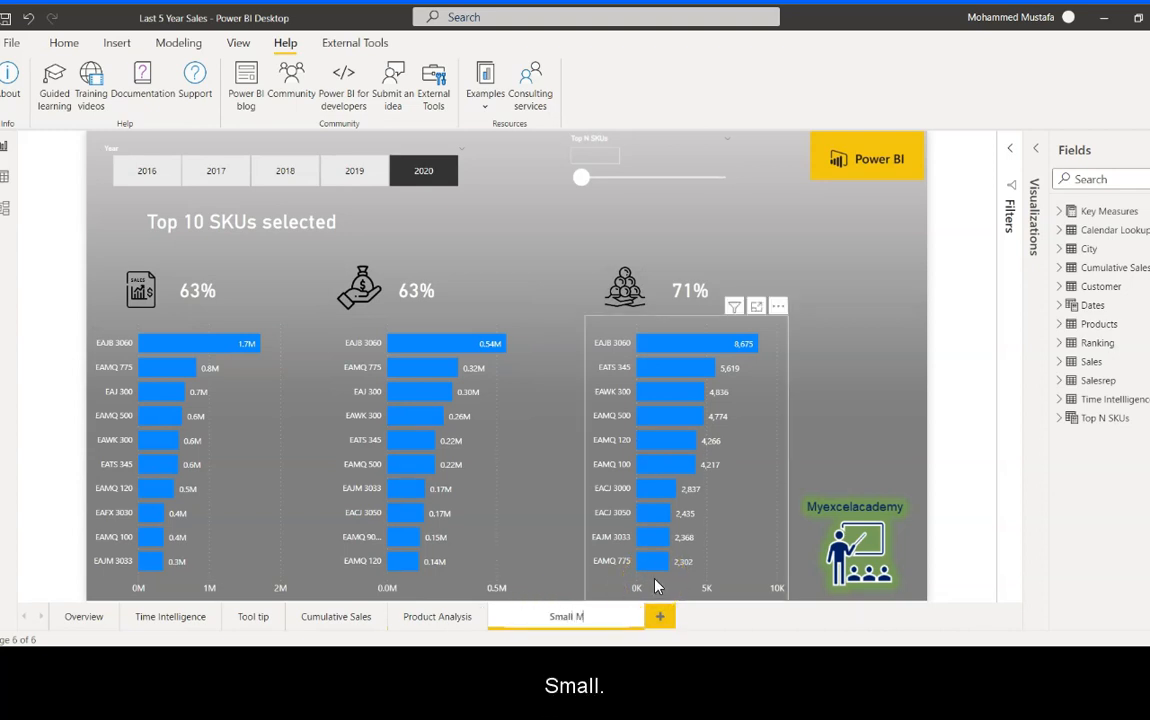
text(ultiples)
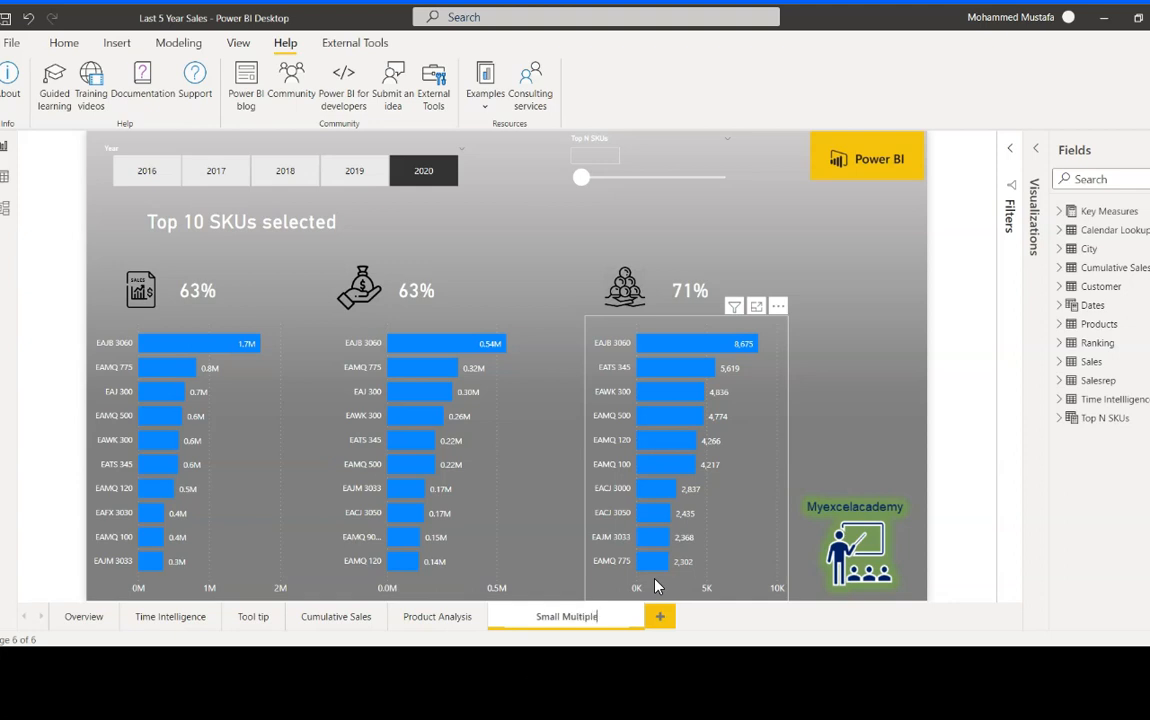
key(Return)
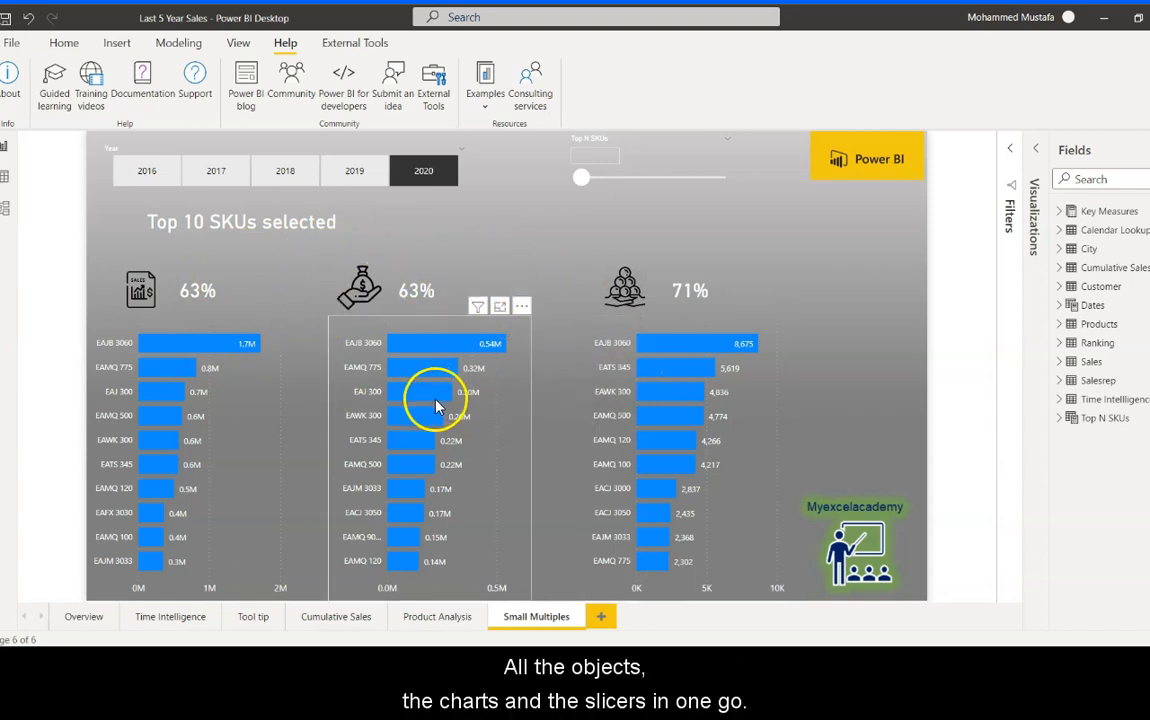
Step: Show the Selection pane for the Small Multiples page
click(440, 175)
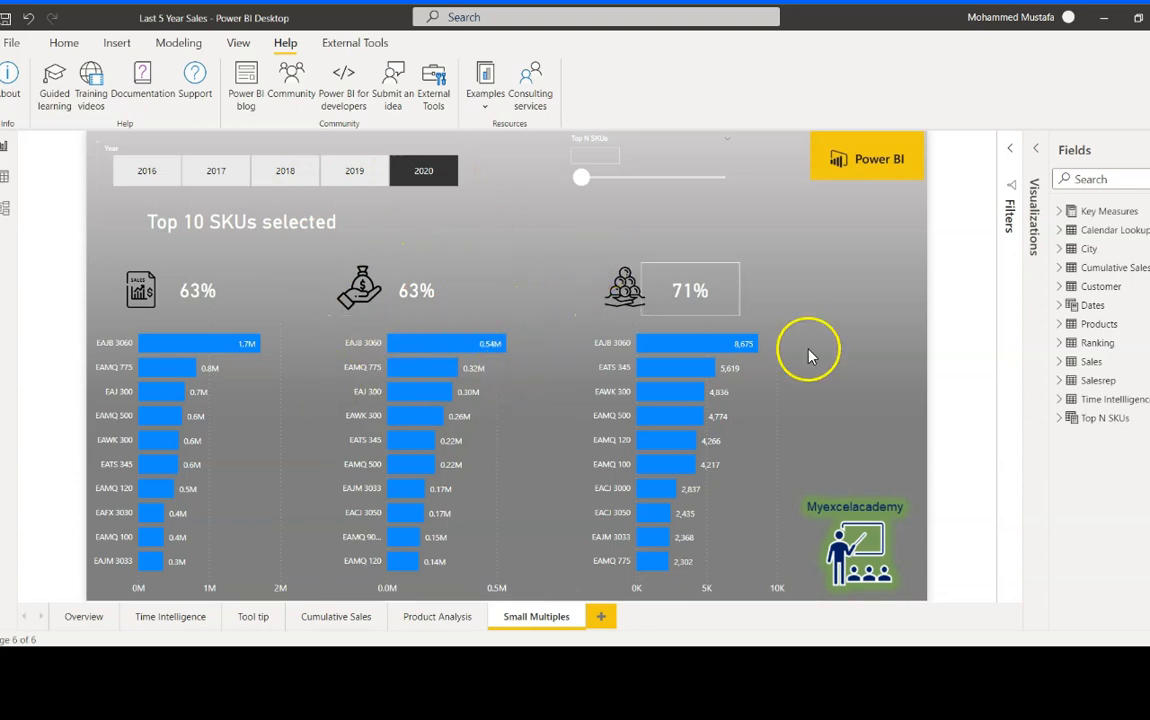
click(239, 42)
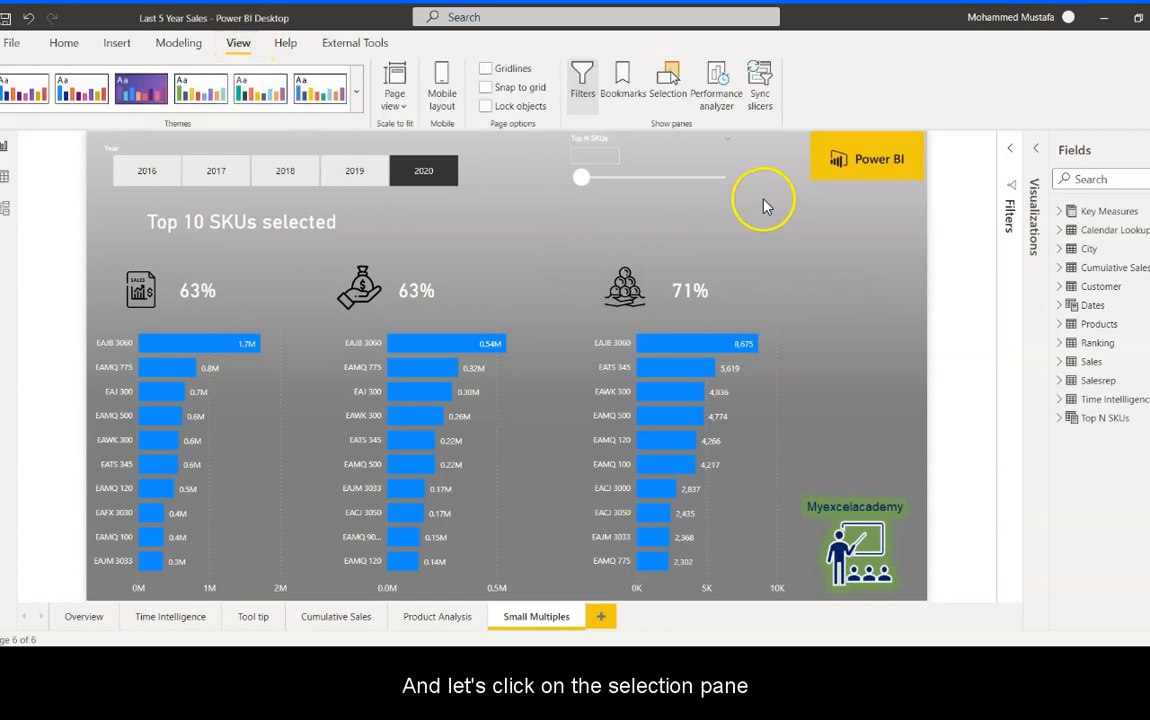
click(665, 80)
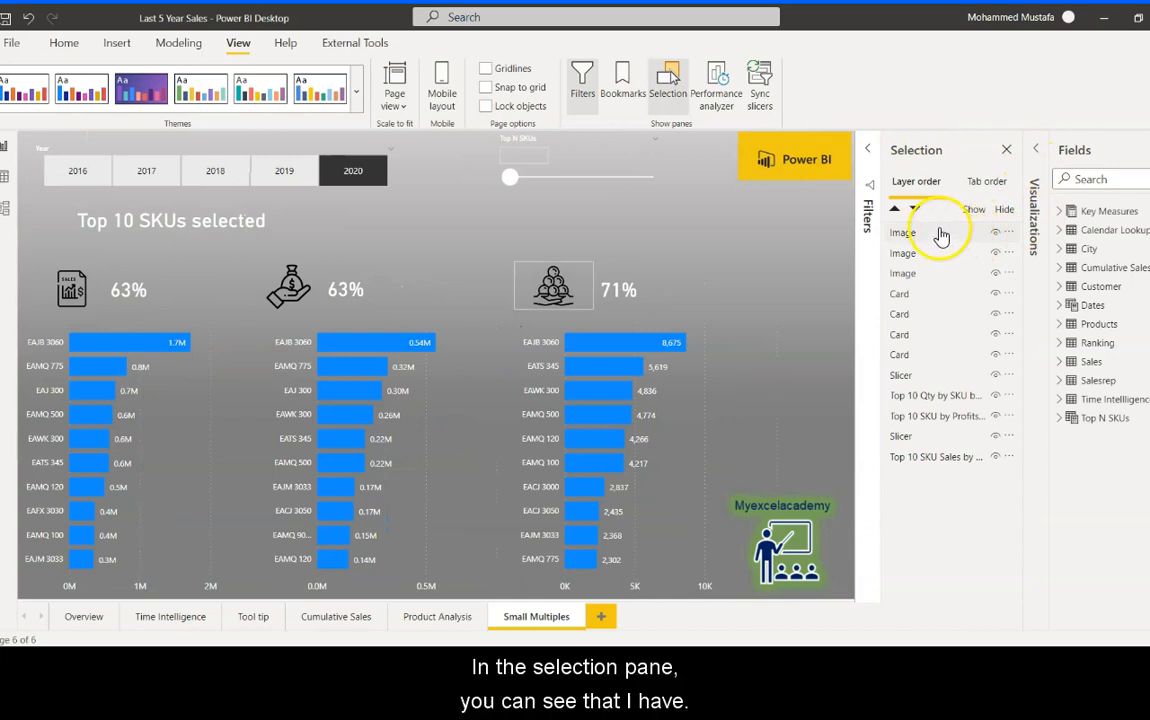
Step: Examine which visuals on the page the listed image, card and slicer layers correspond to
click(920, 234)
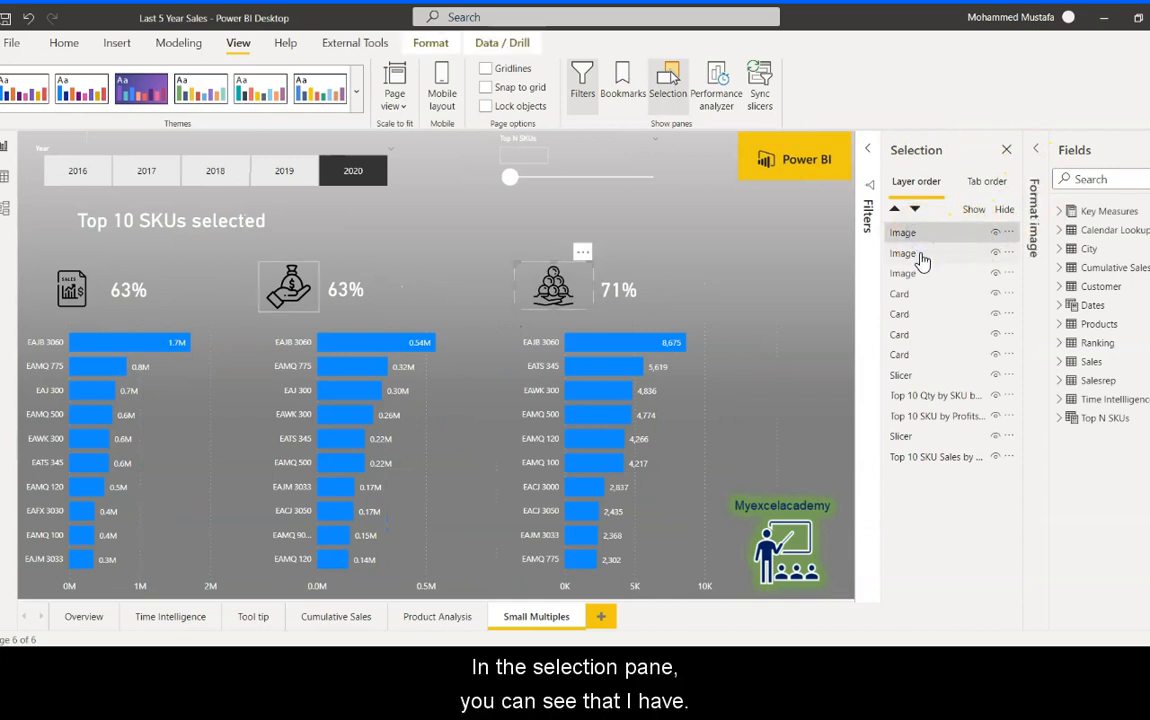
click(919, 254)
click(915, 273)
click(908, 294)
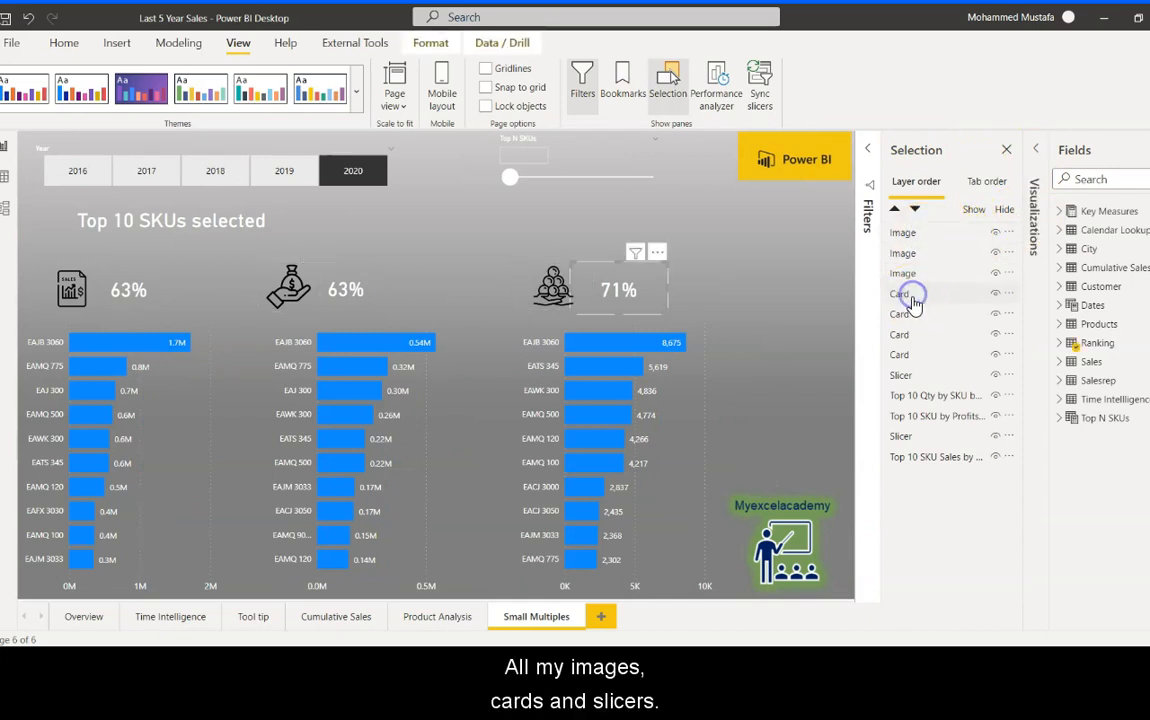
click(905, 315)
click(908, 356)
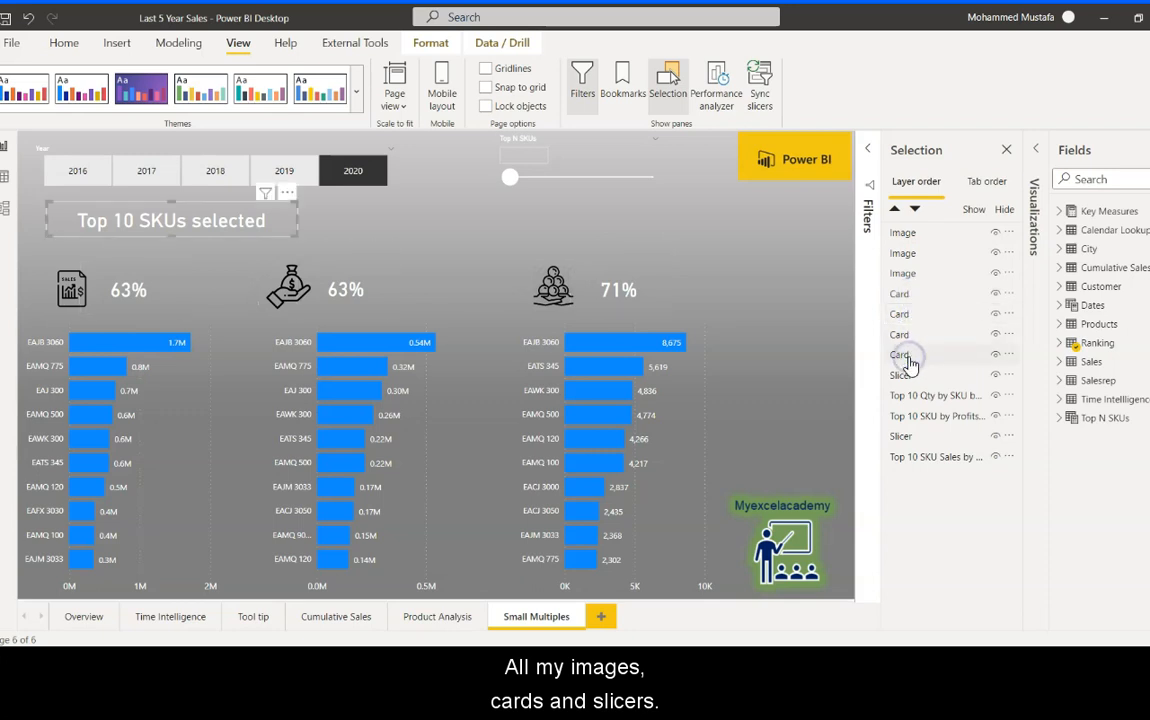
click(925, 377)
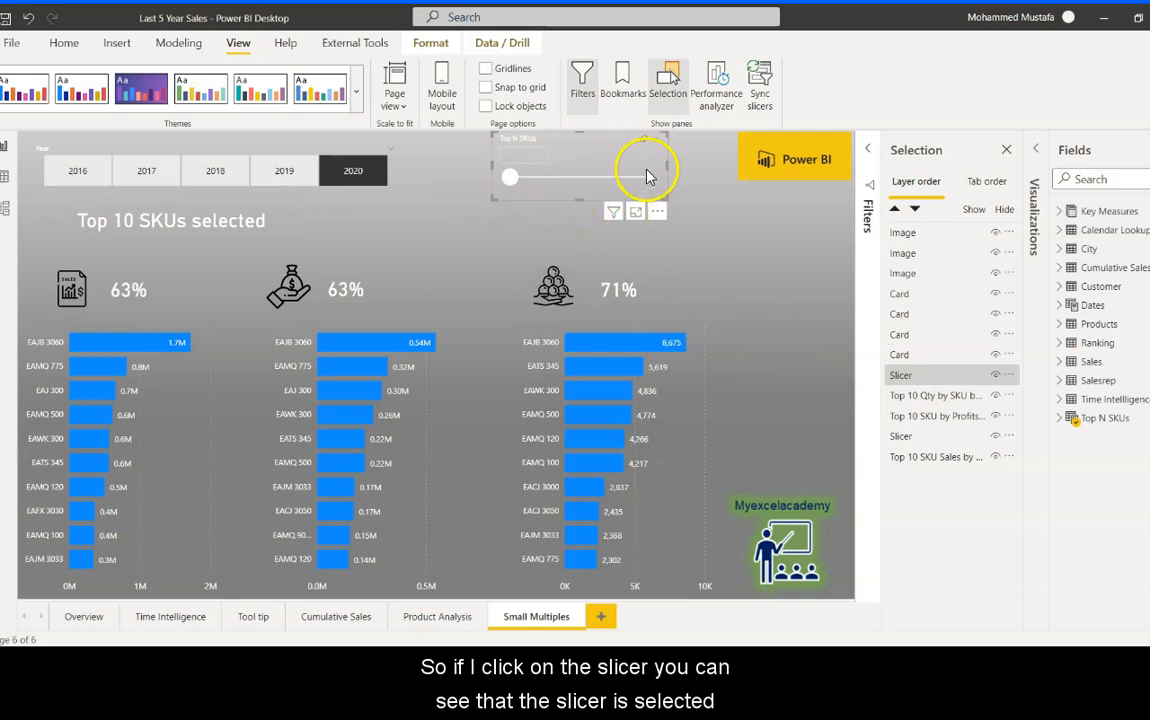
Step: Delete all images, cards, slicers and charts from the Small Multiples page at once, and close the Selection pane
click(930, 236)
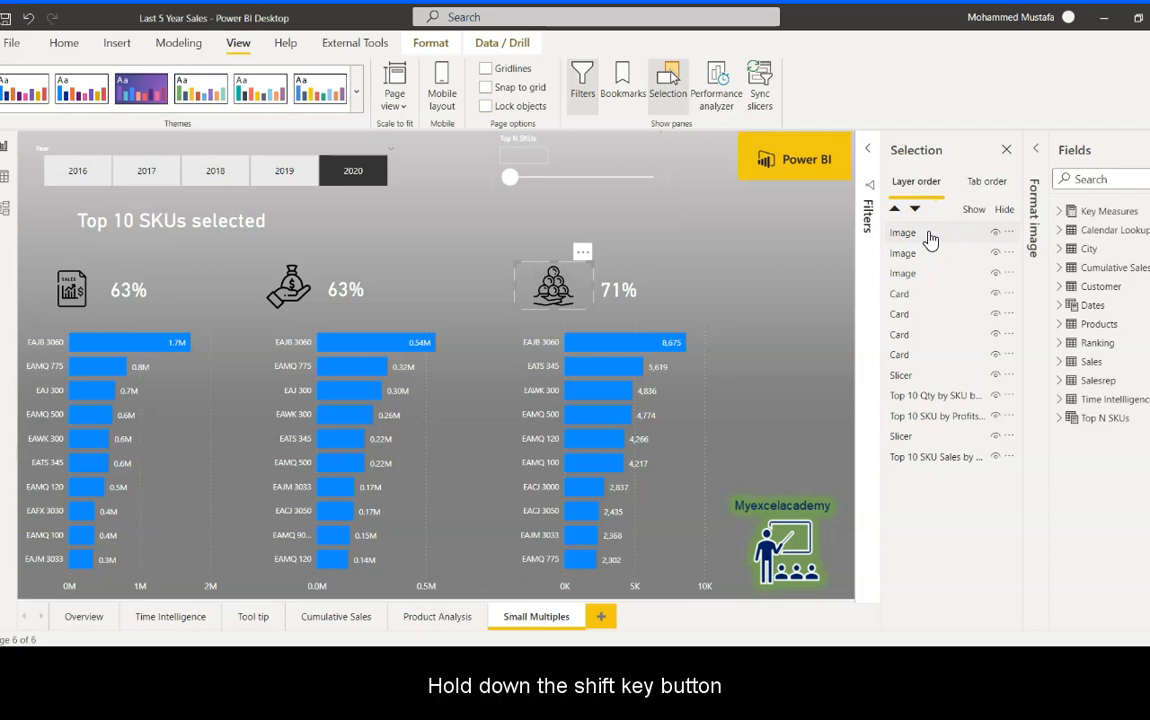
shift+click(940, 458)
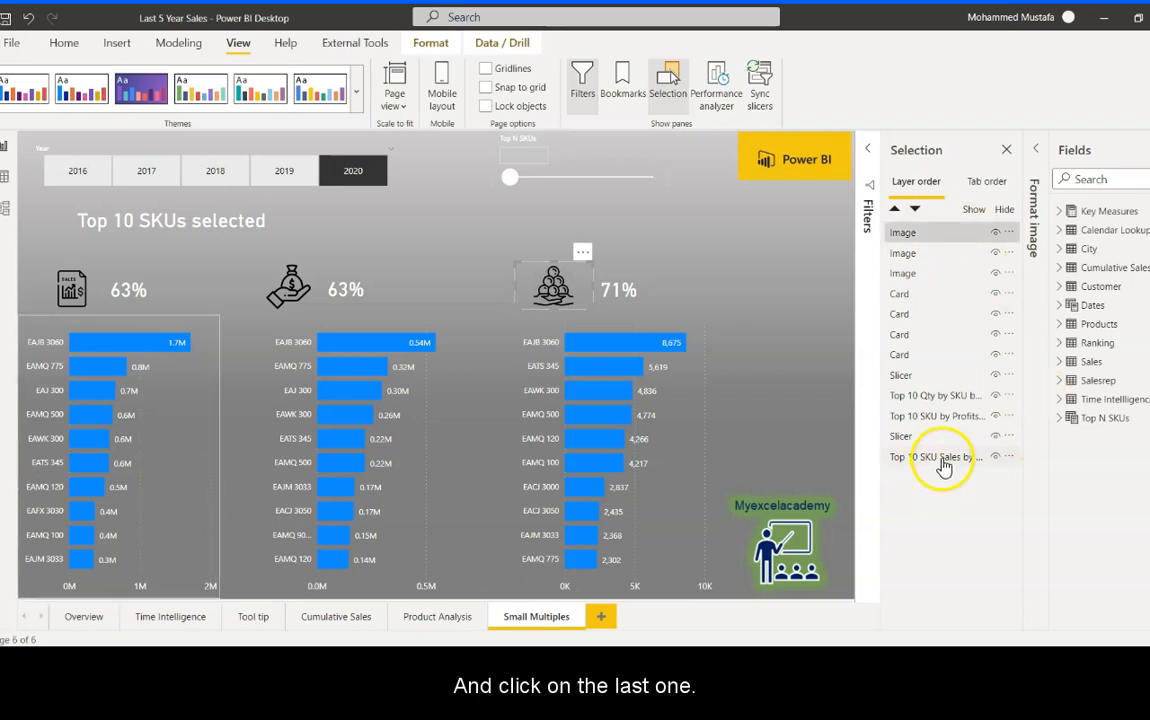
shift+click(943, 461)
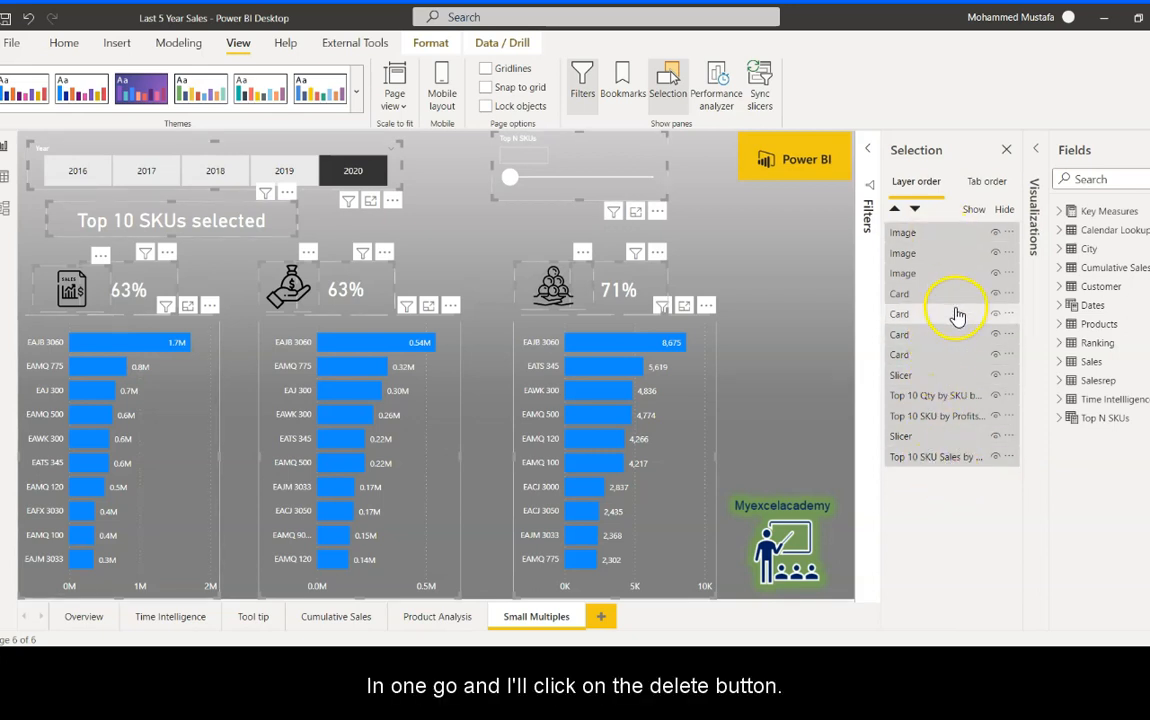
key(Delete)
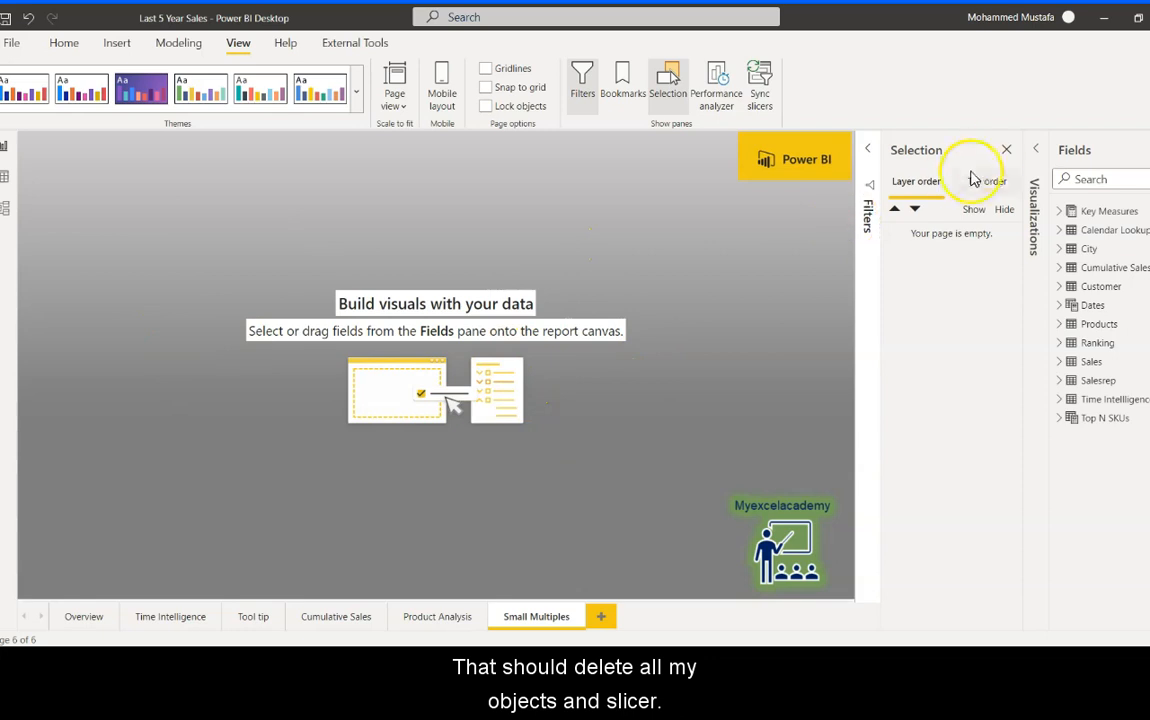
click(1006, 150)
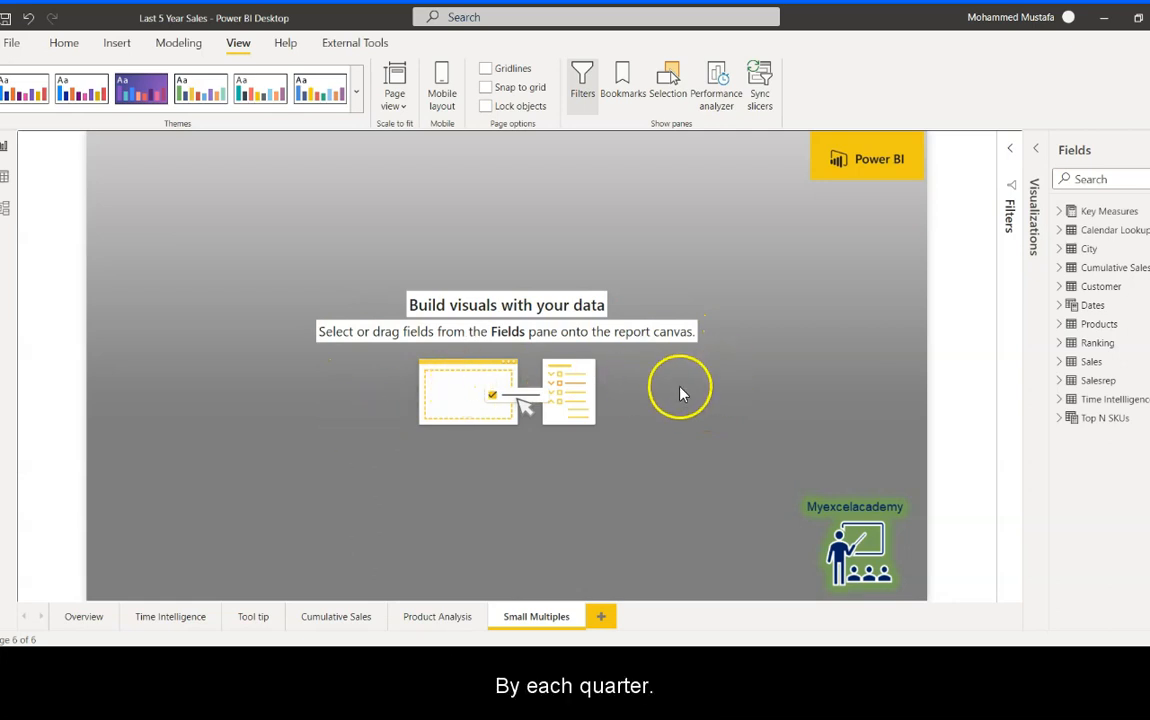
Step: Insert a stacked column chart and place it, enlarged, in the middle of the empty page
click(1037, 152)
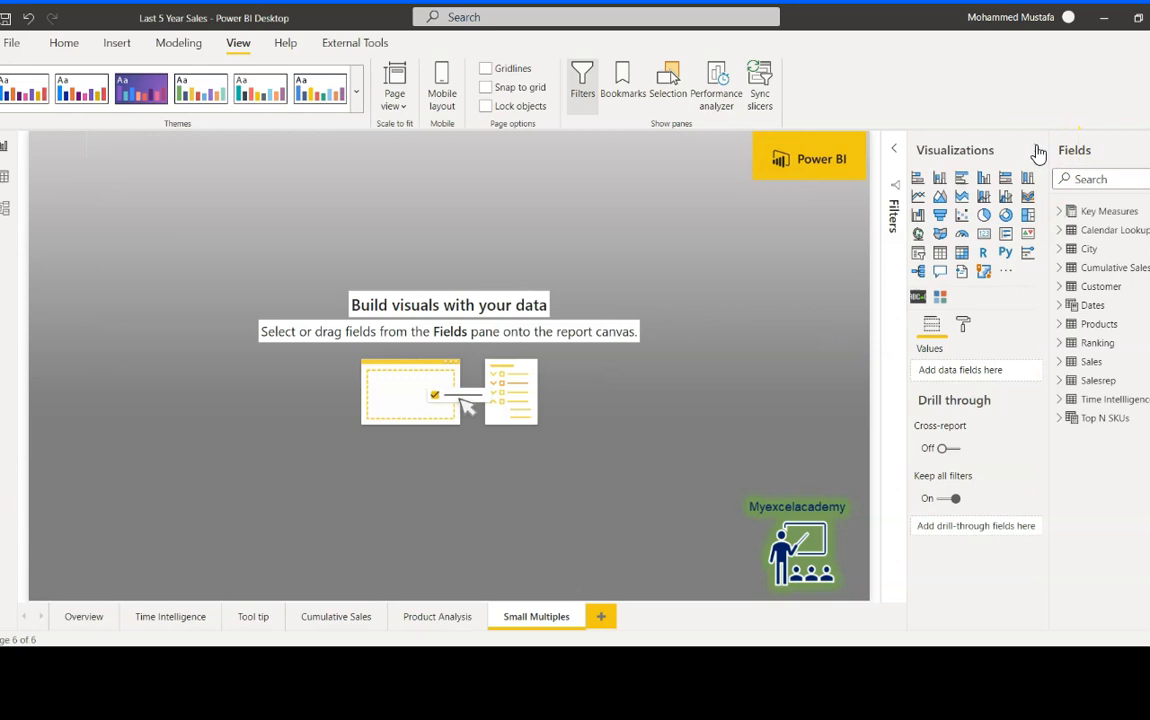
click(941, 180)
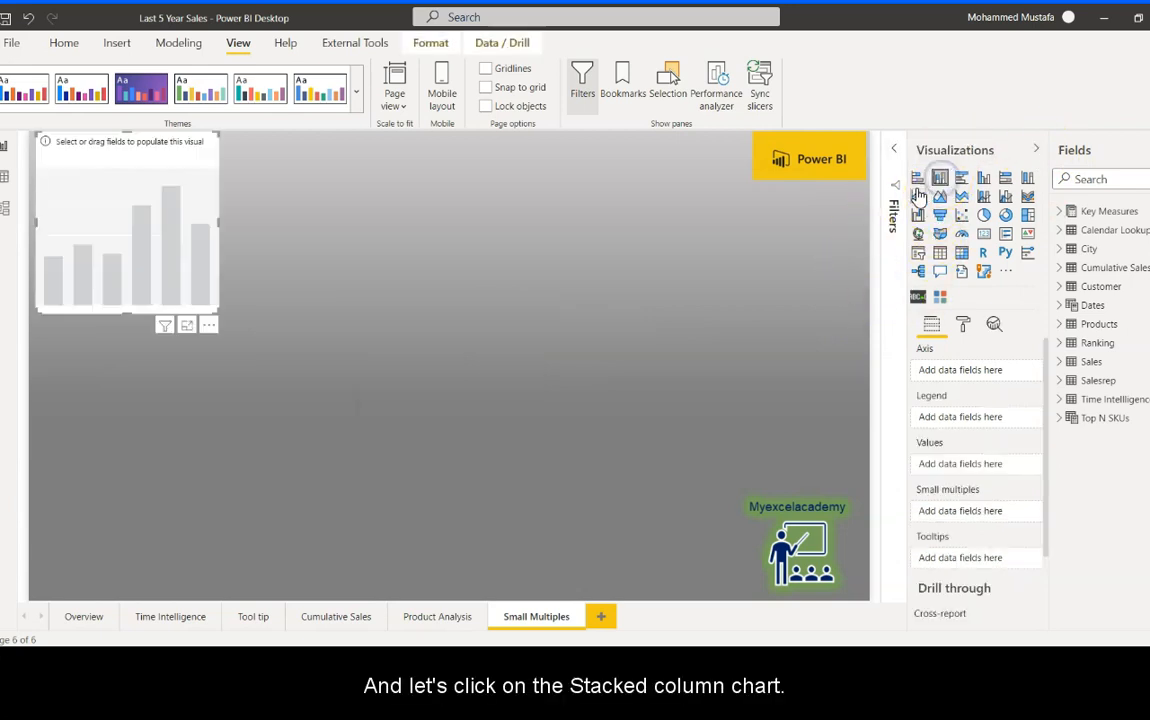
drag(167, 226, 657, 469)
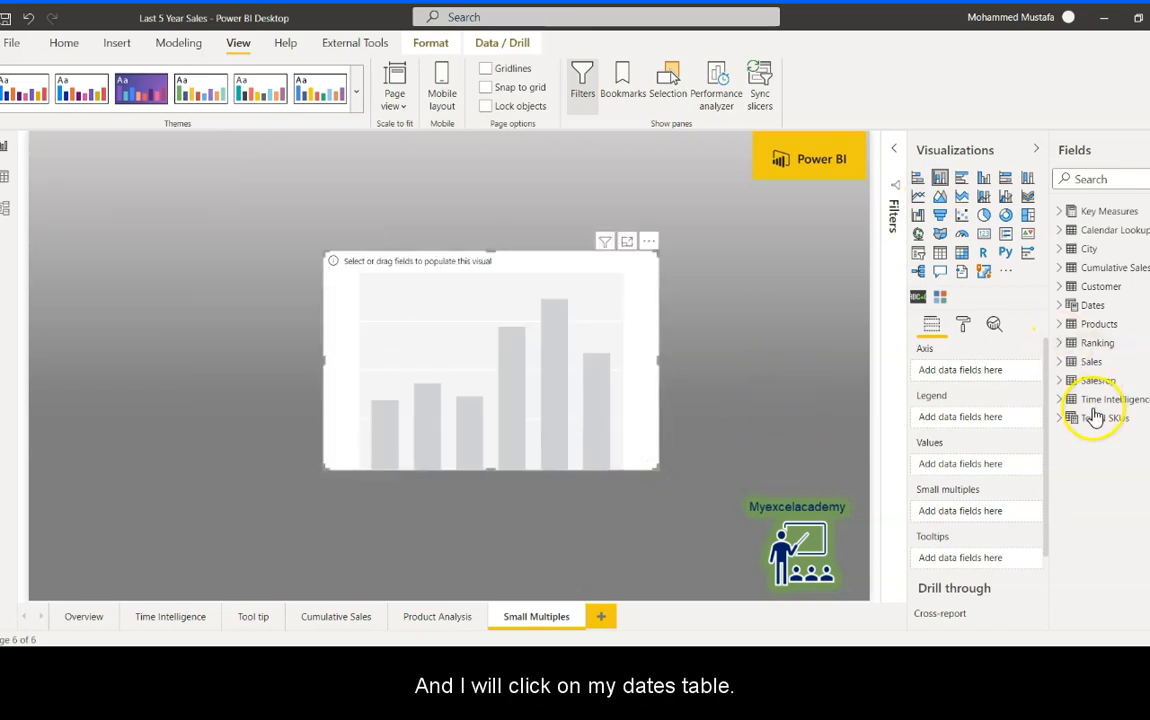
Step: Add the Qtr field from the Dates table to the chart's small multiples
click(1058, 306)
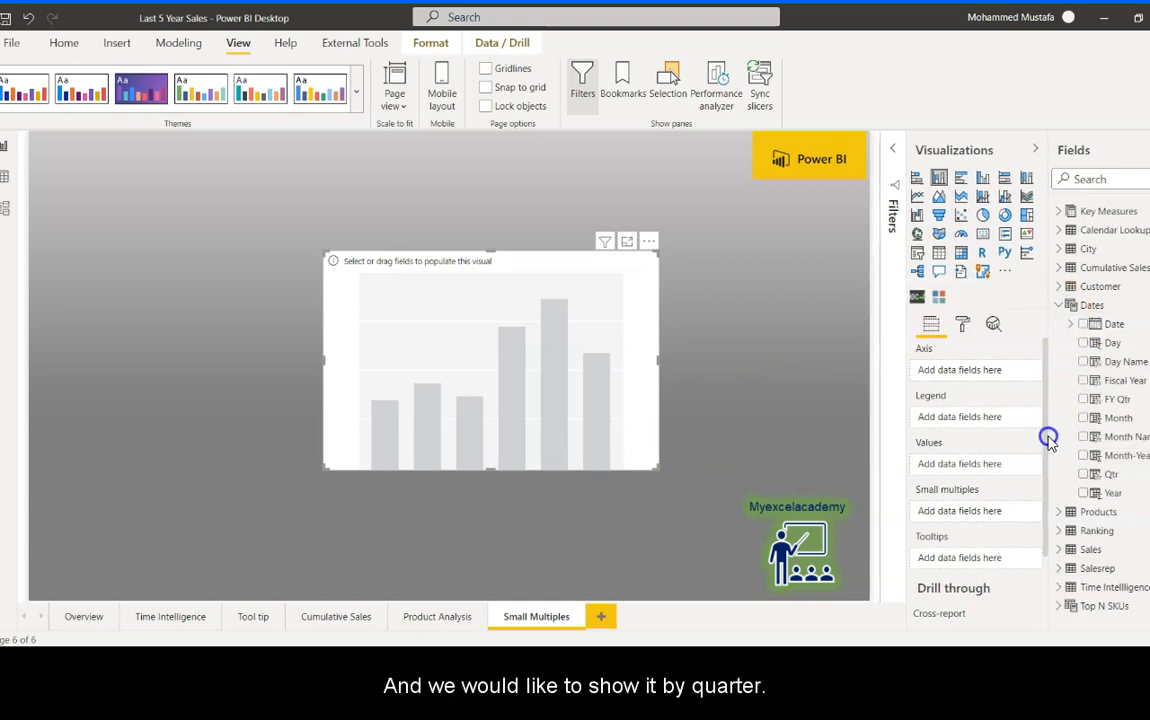
drag(1049, 436, 1012, 439)
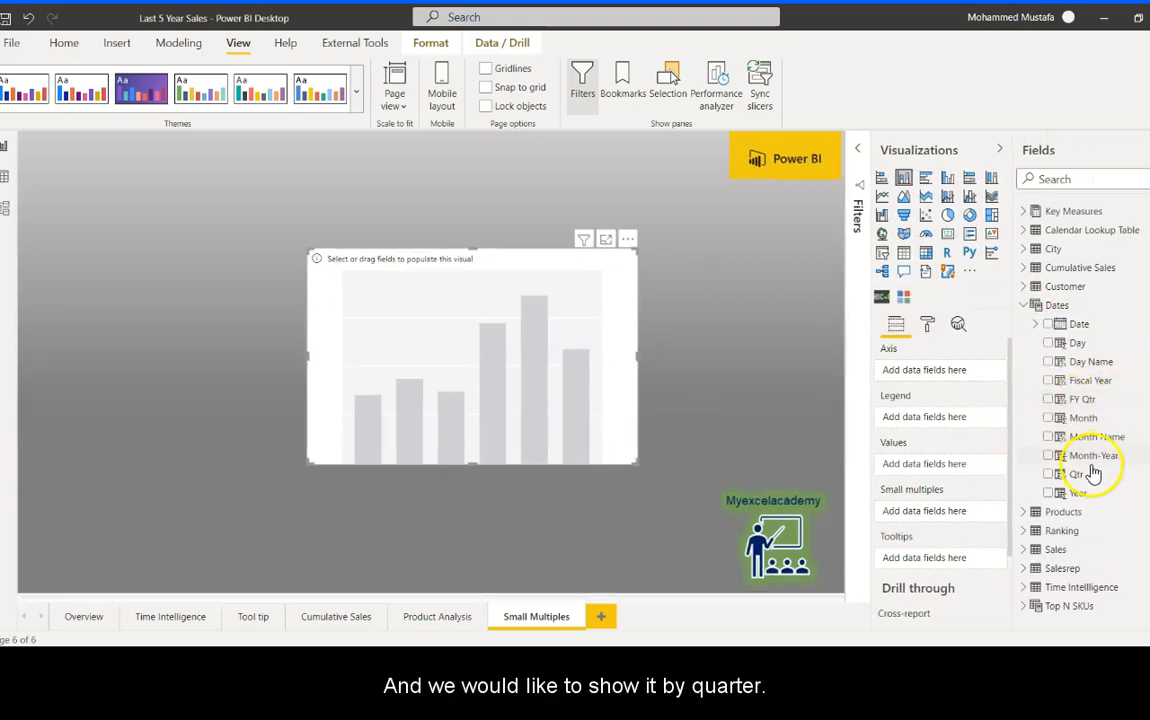
drag(1097, 483, 938, 517)
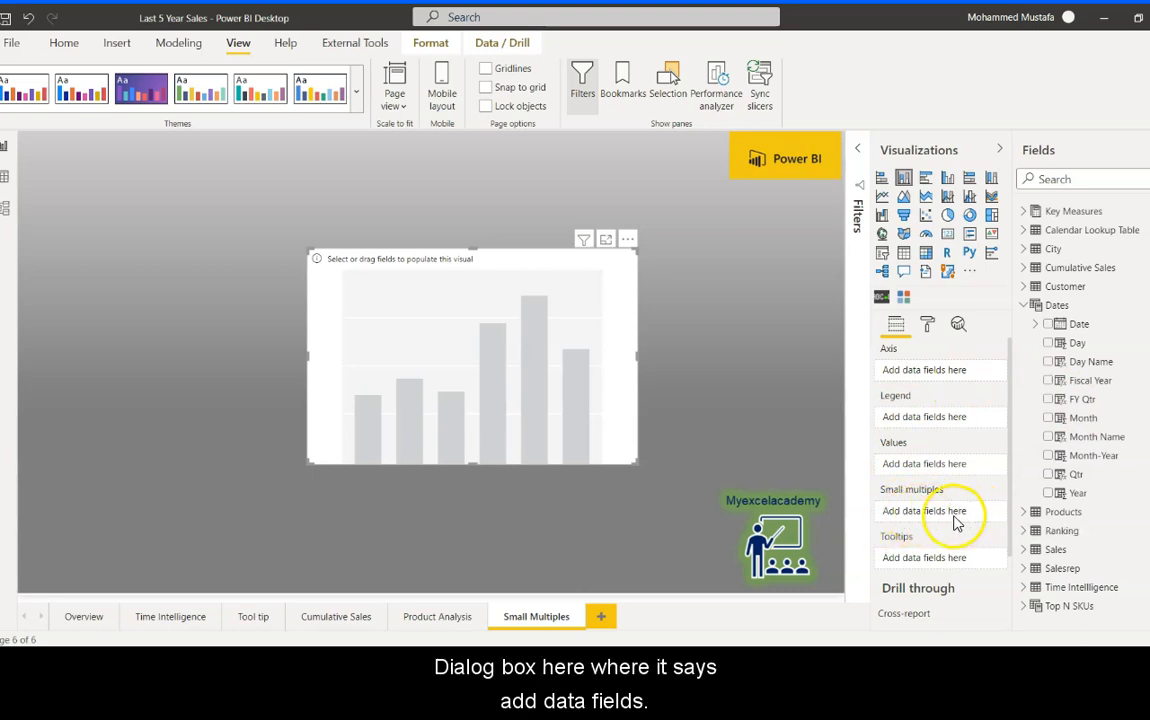
drag(1106, 480, 935, 511)
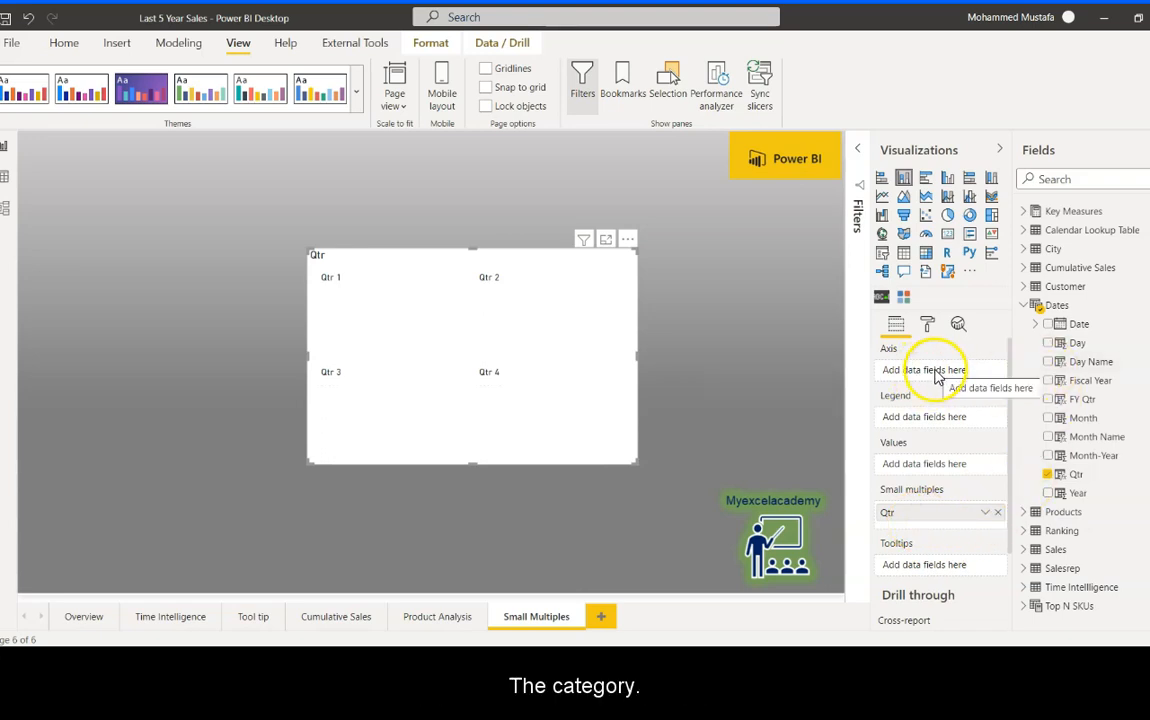
Step: Set Item Type Name from the Sales table as the chart's axis
click(1025, 308)
click(1024, 364)
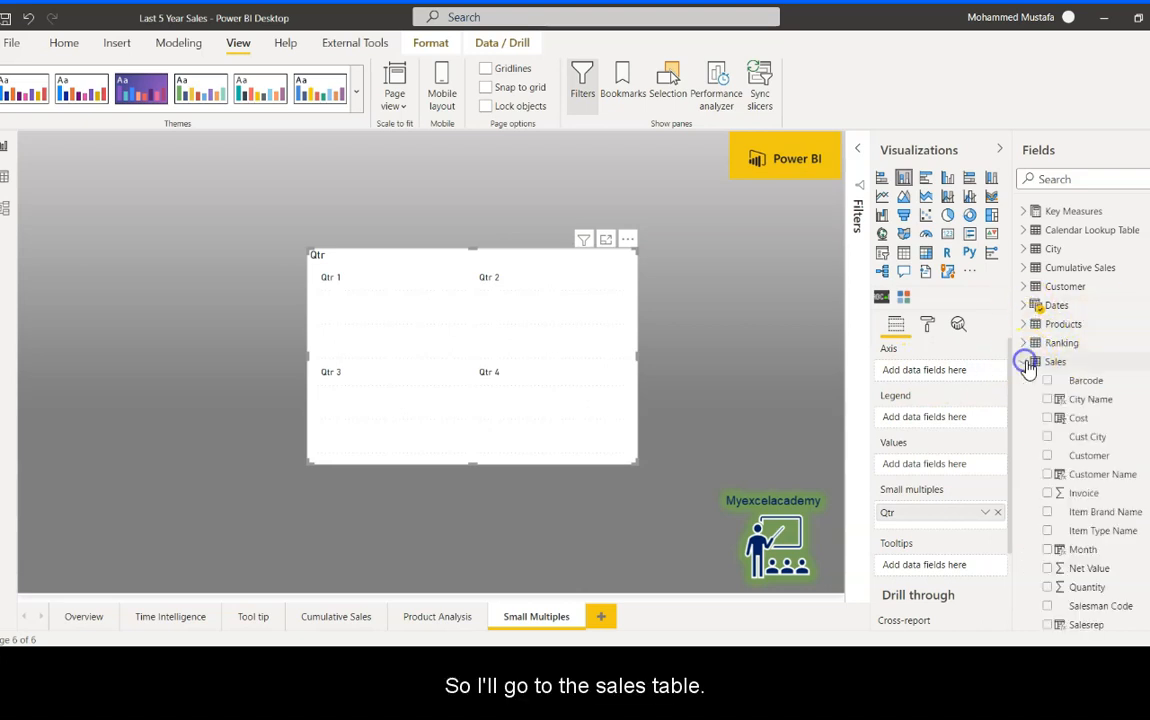
scroll(1080, 378, down, 2)
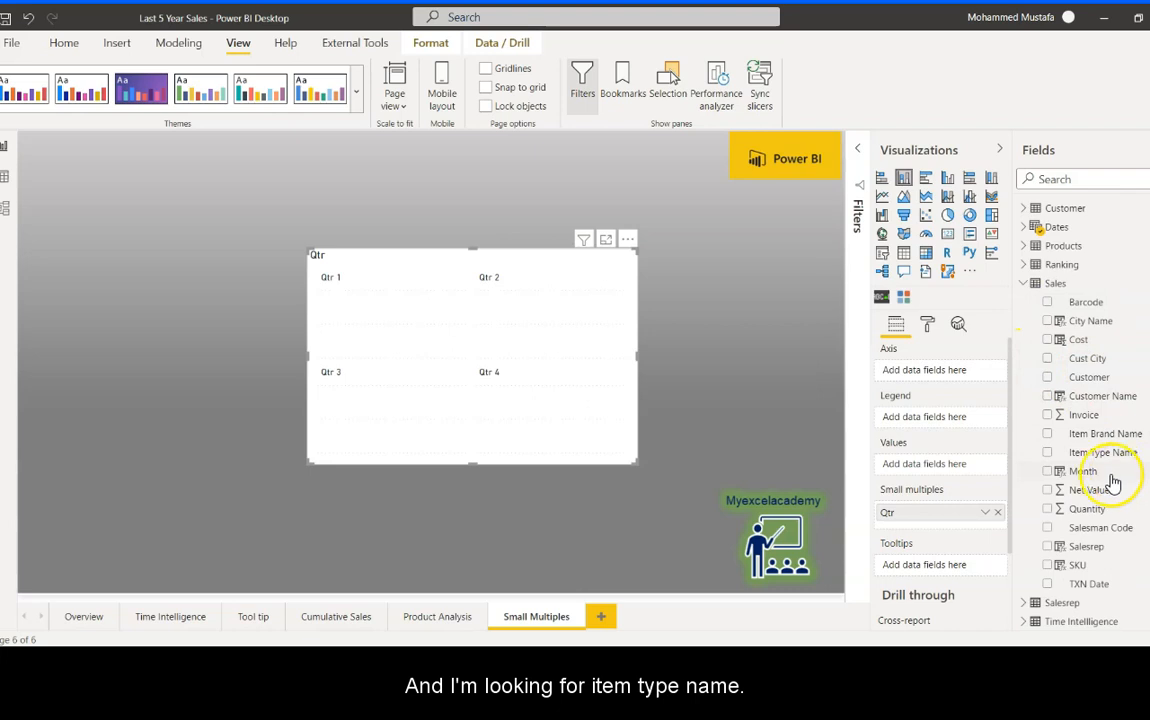
drag(1105, 455, 935, 370)
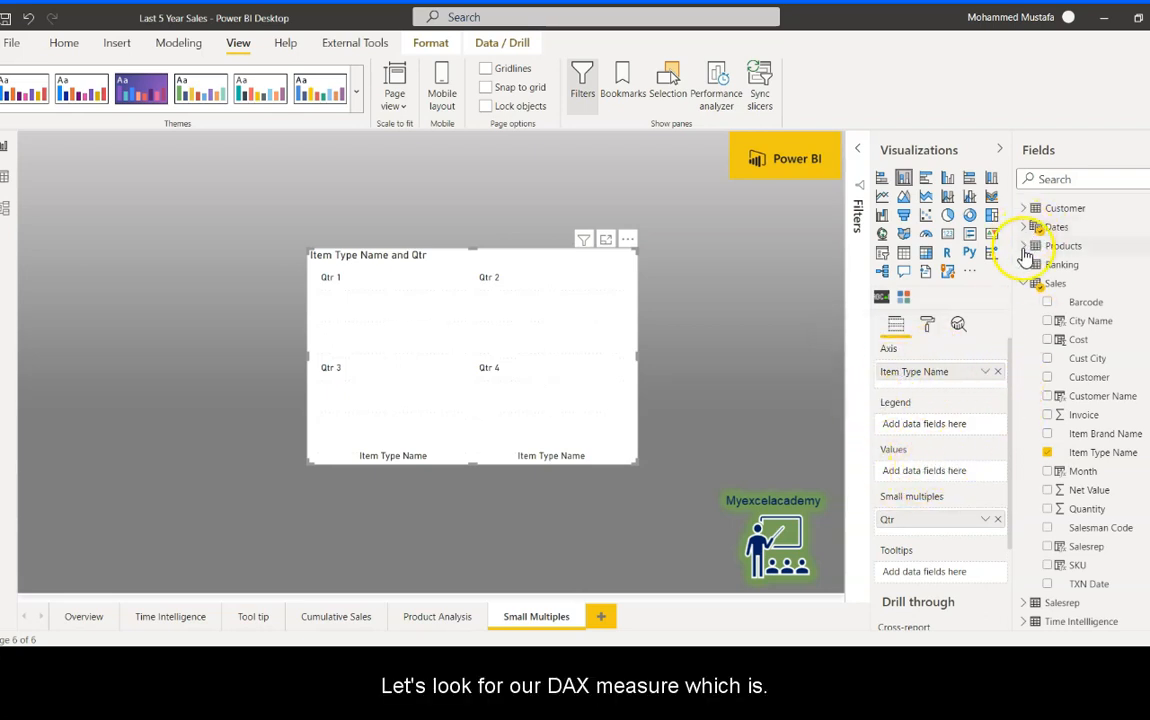
Step: Add the Total Sales measure from Key Measures as the chart's values
scroll(1027, 253, up, 2)
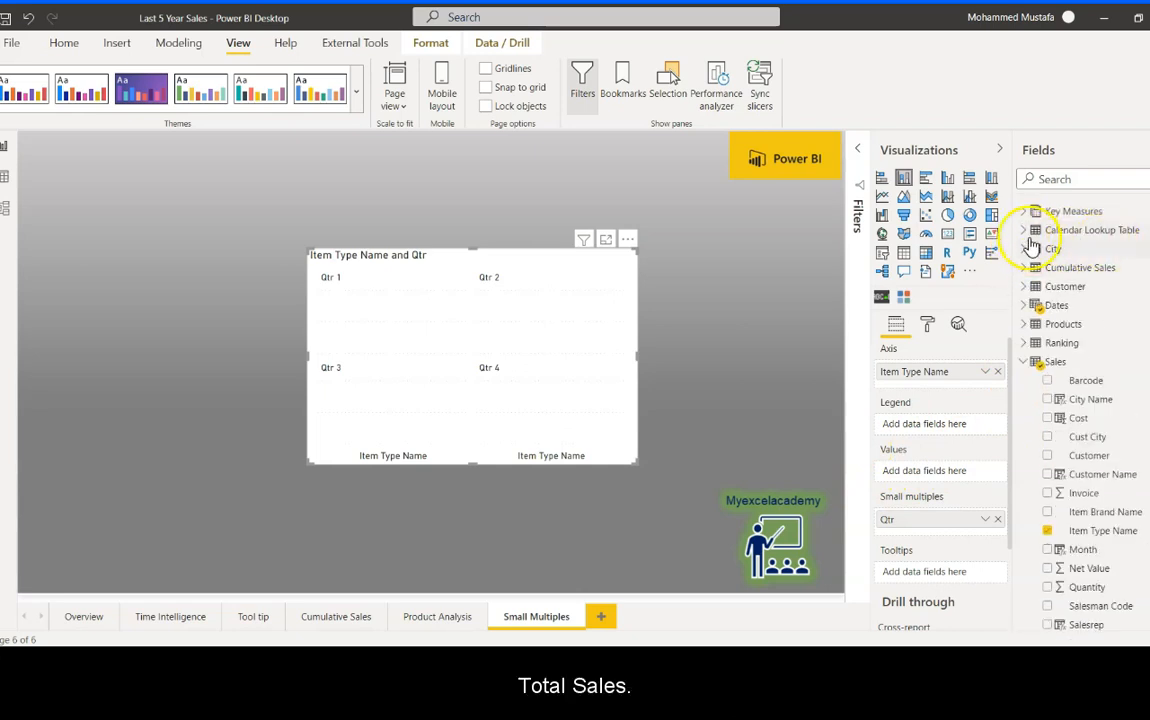
click(1025, 214)
drag(1090, 456, 922, 471)
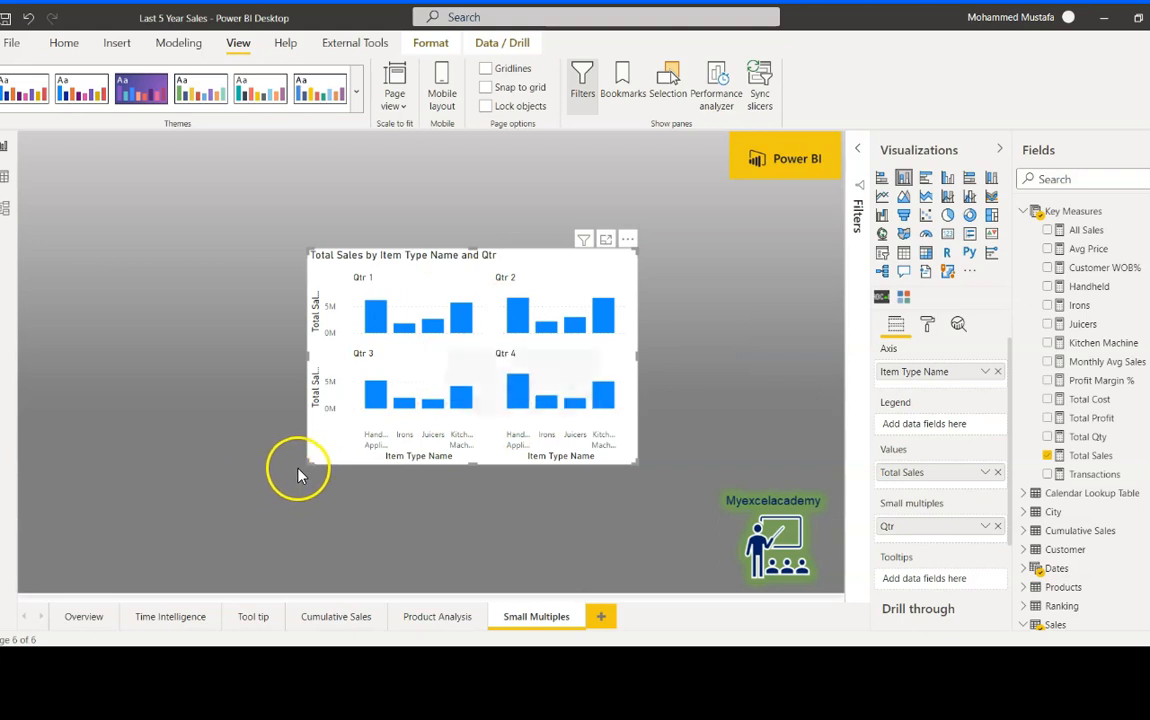
Step: Enlarge the small multiples chart so it spans from the page's left edge to beside the logo and down to the bottom edge
drag(305, 465, 58, 553)
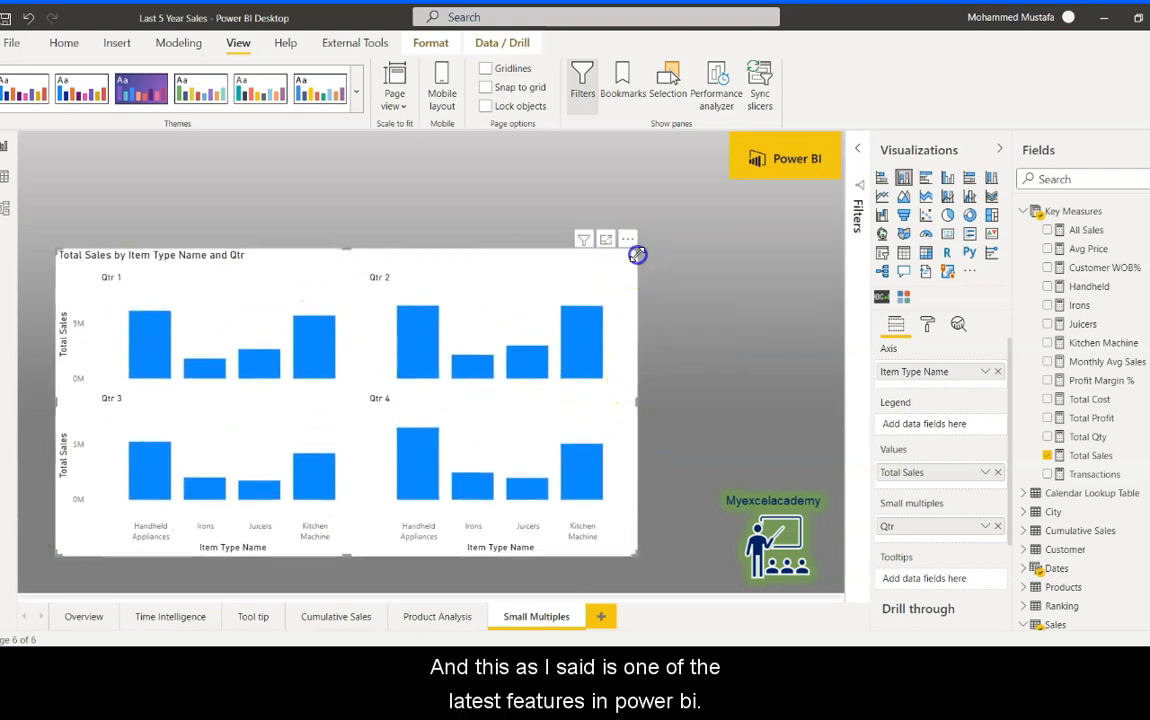
drag(633, 250, 662, 237)
drag(655, 555, 698, 647)
drag(56, 233, 18, 229)
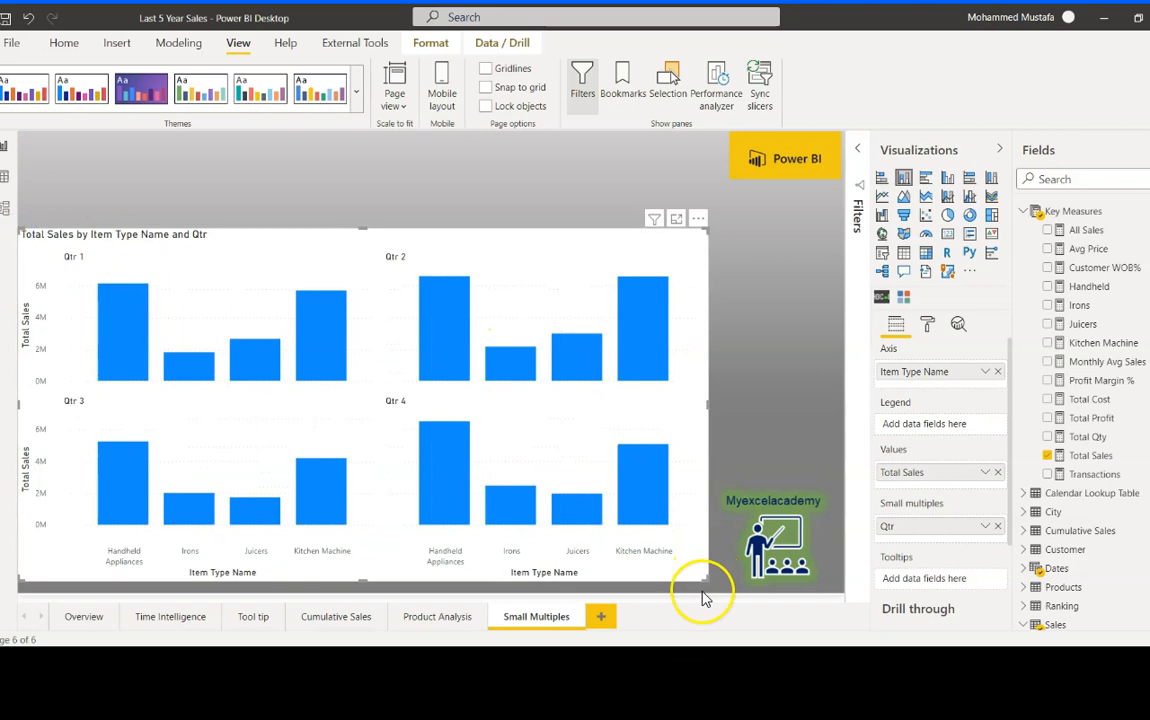
drag(707, 590, 719, 595)
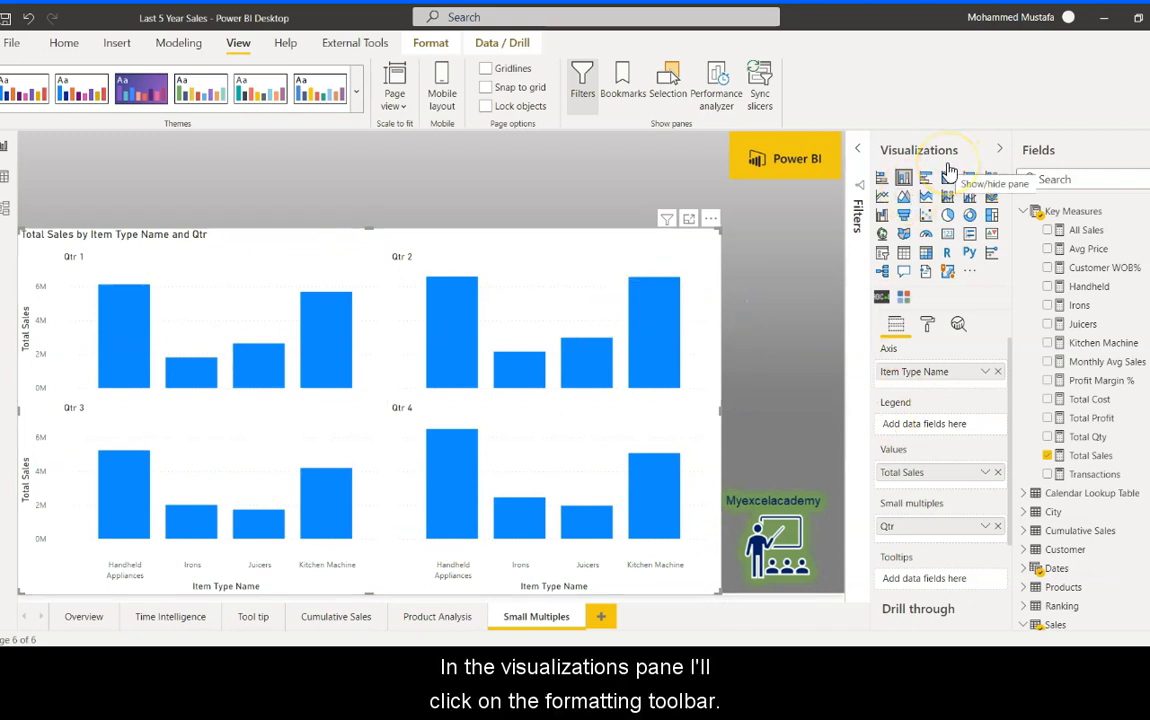
Step: Turn off the background of the small multiples chart in its formatting options
click(931, 326)
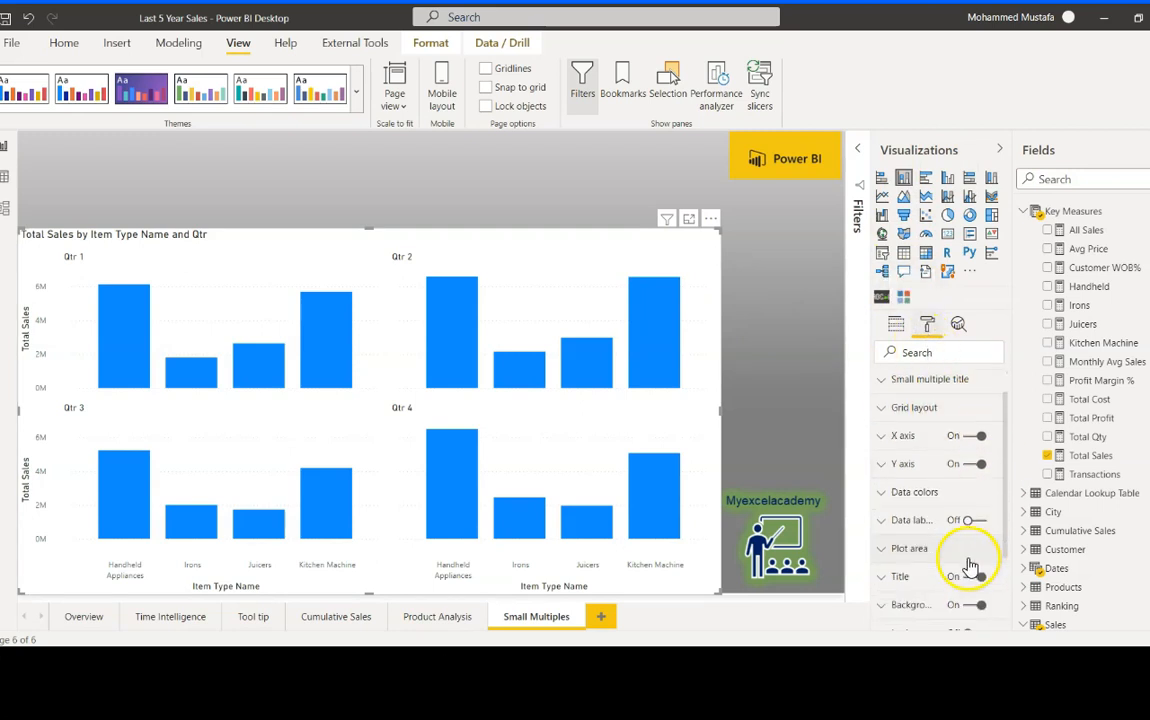
scroll(965, 555, down, 3)
click(970, 483)
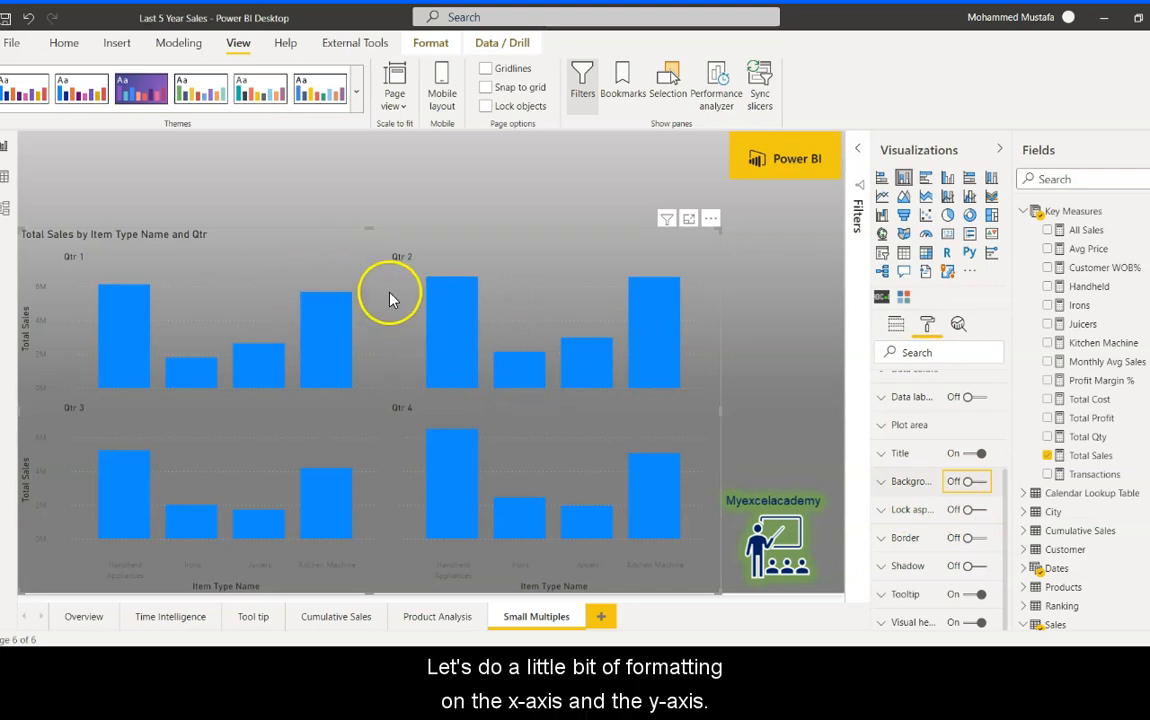
Step: Set the X axis label color to white and the text size to 10 pt
scroll(940, 445, up, 3)
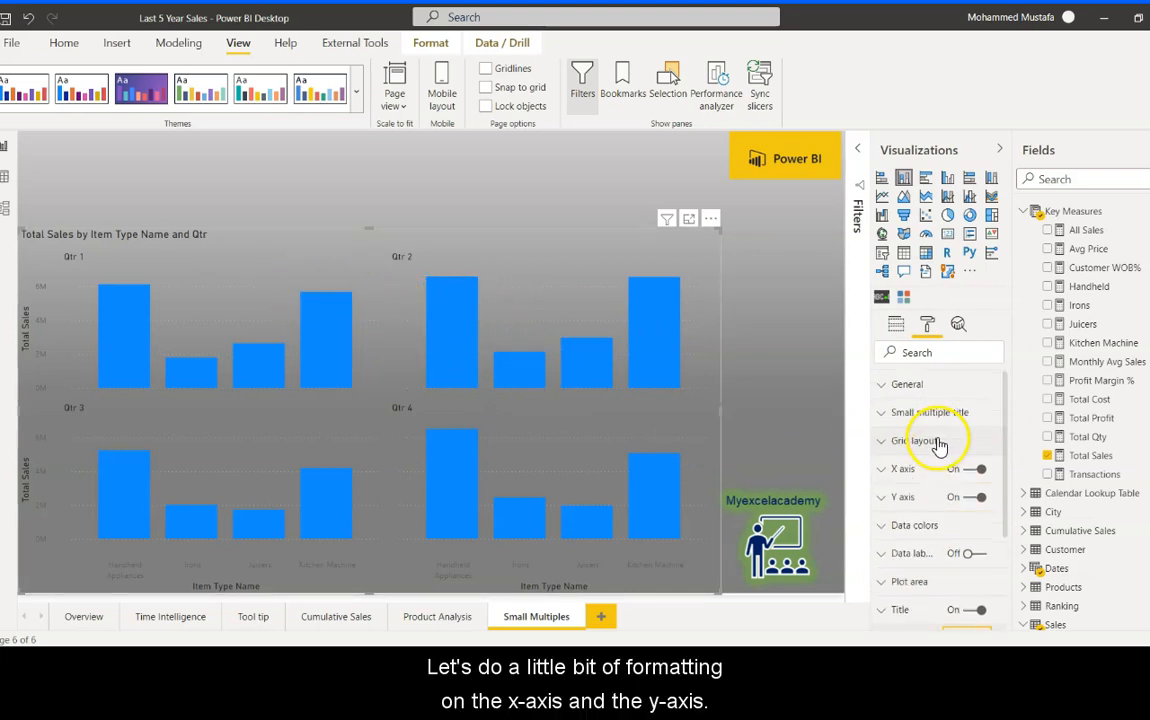
click(882, 470)
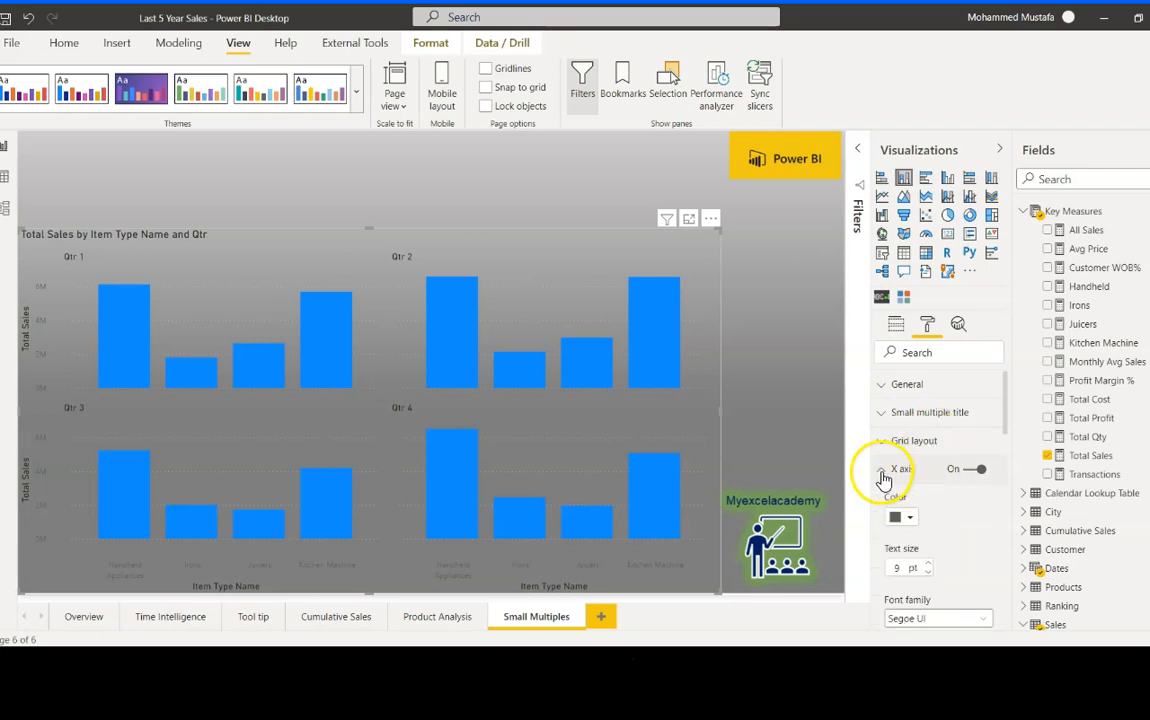
click(910, 519)
click(911, 445)
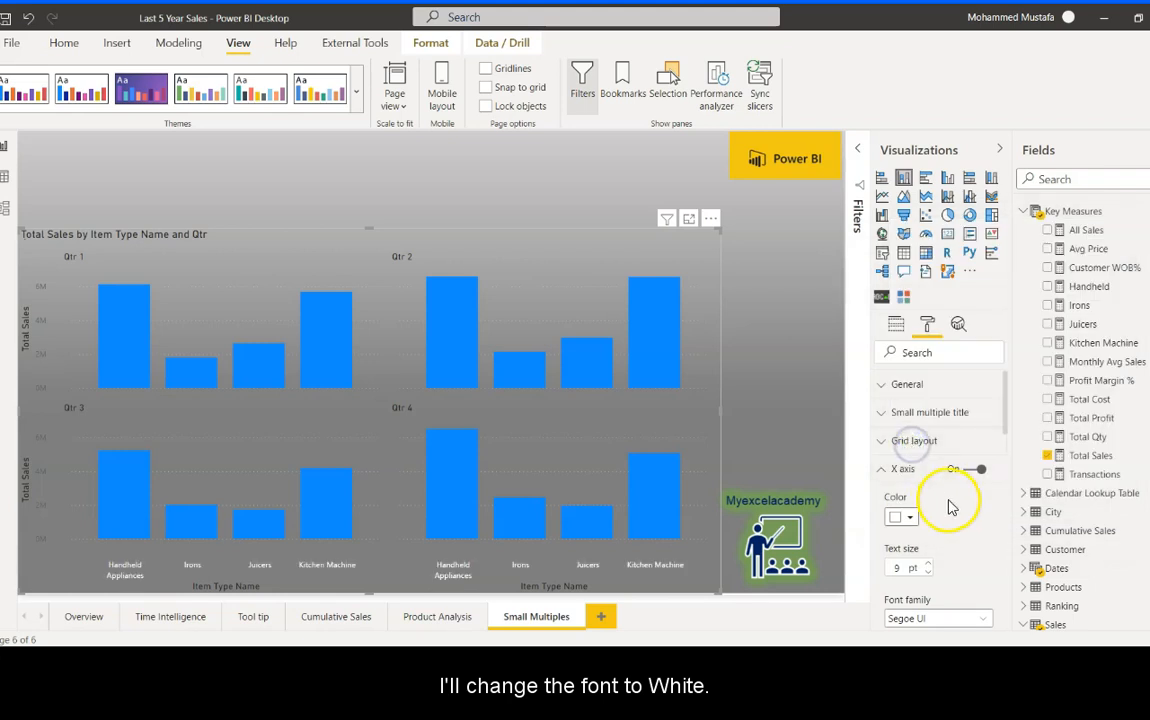
scroll(951, 515, down, 1)
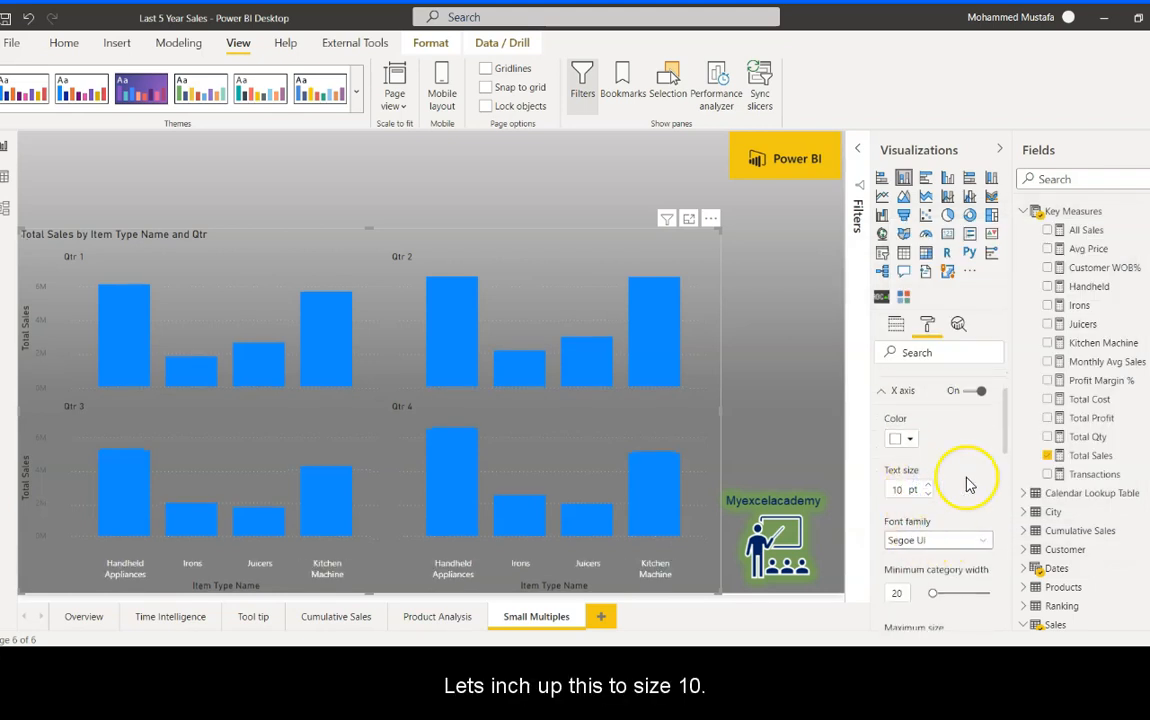
Step: Turn off the X axis title of the small multiples chart
scroll(960, 485, down, 3)
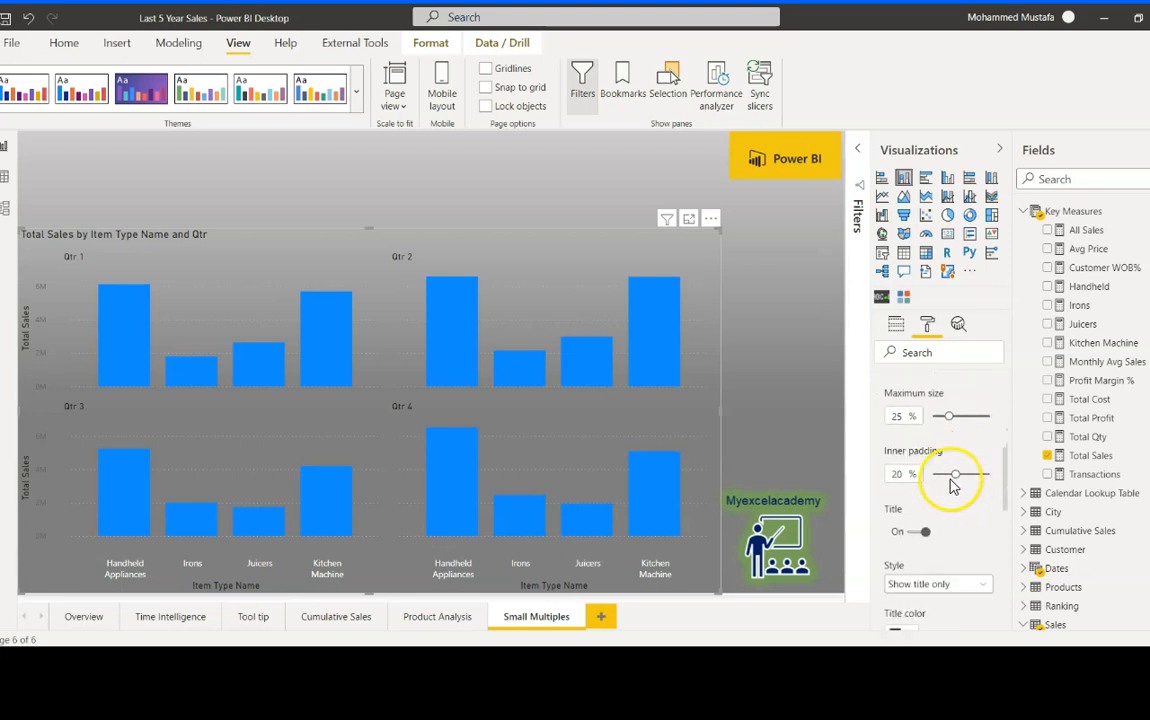
click(911, 535)
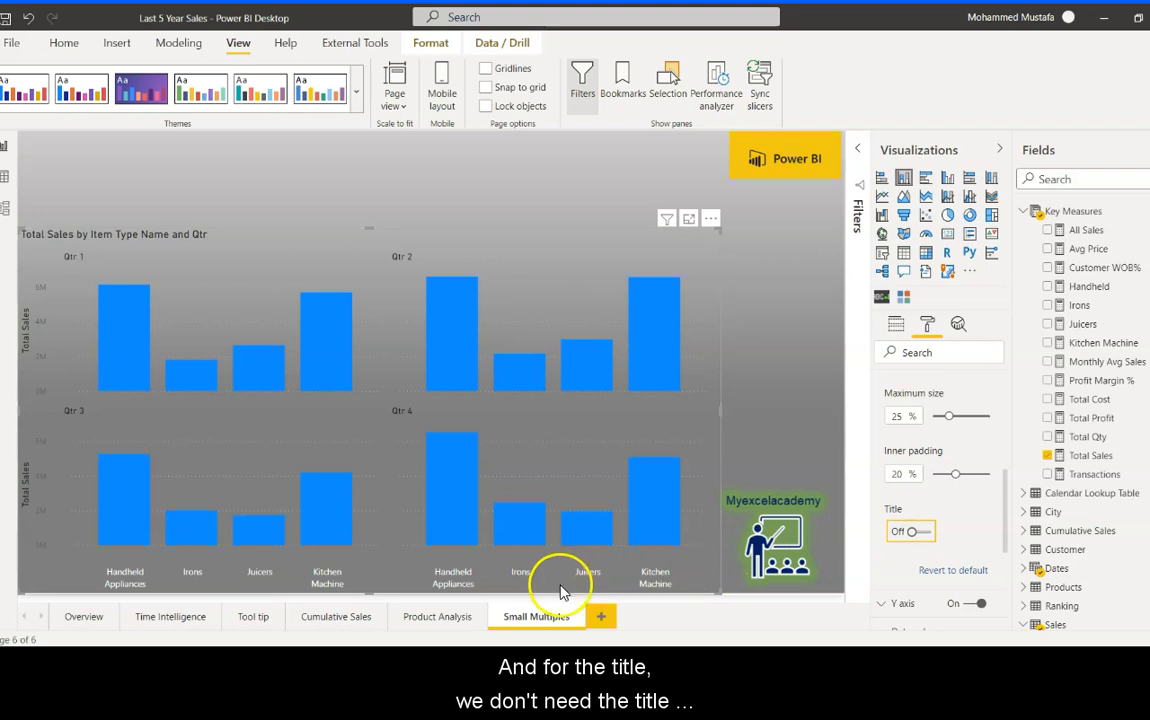
click(925, 533)
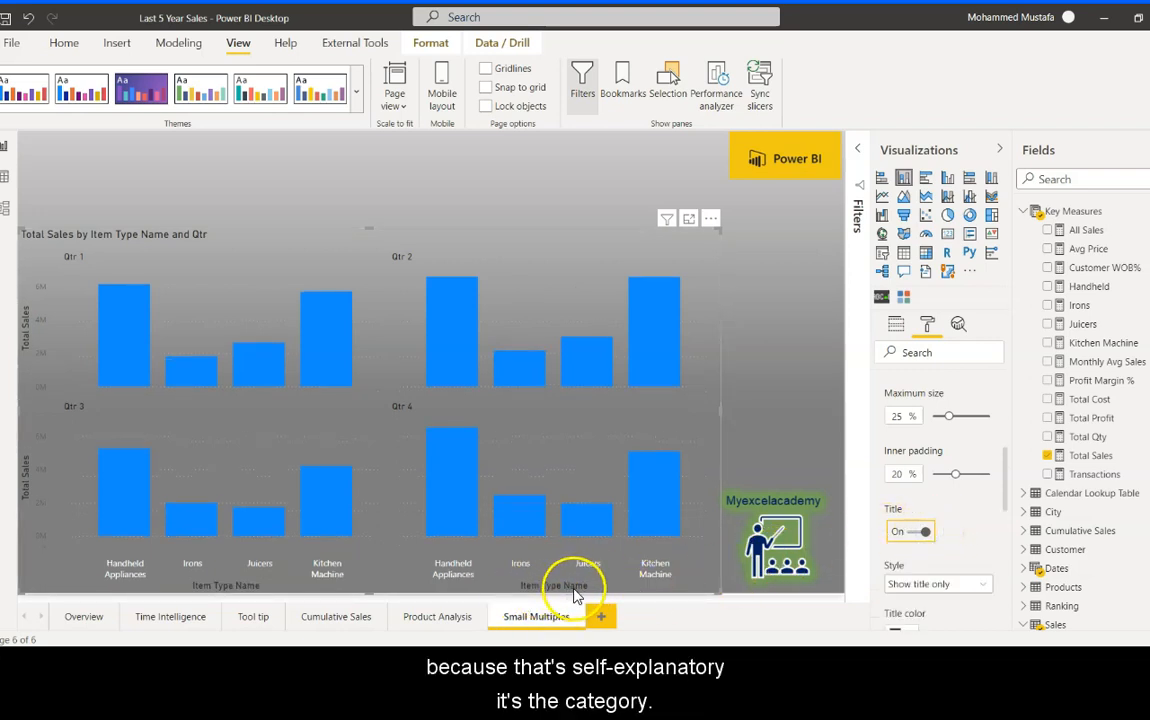
click(913, 532)
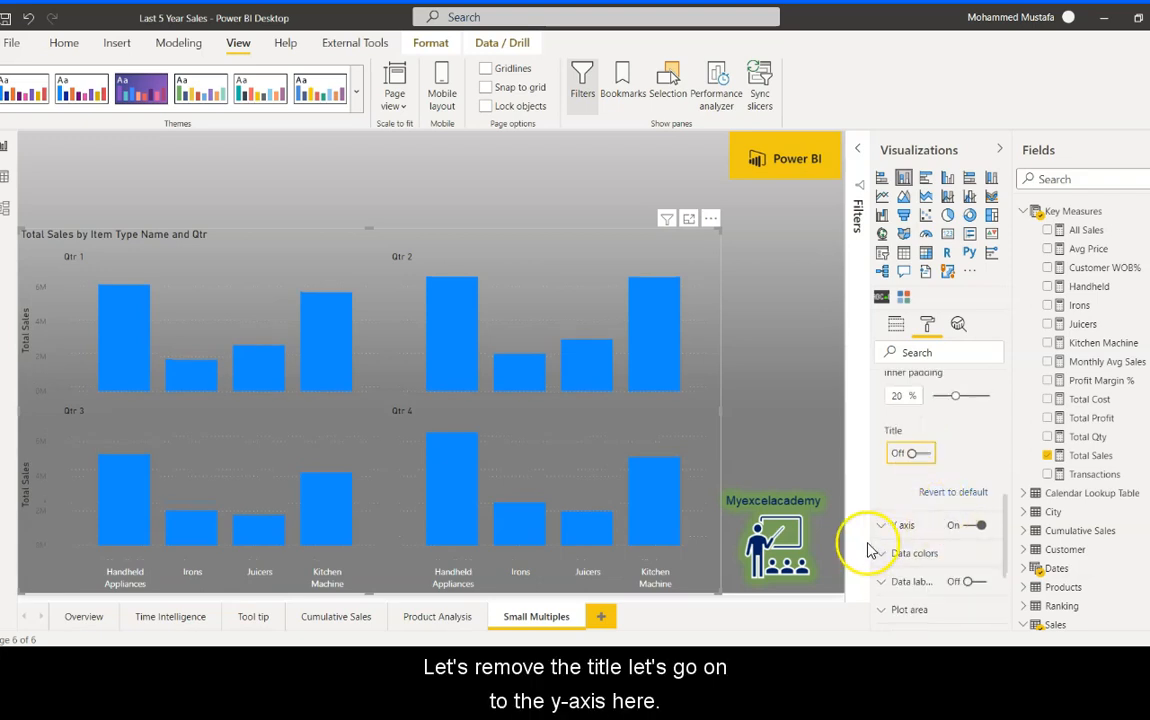
Step: Set the Y axis label color to white and the text size to 10 pt
click(880, 524)
scroll(945, 470, down, 3)
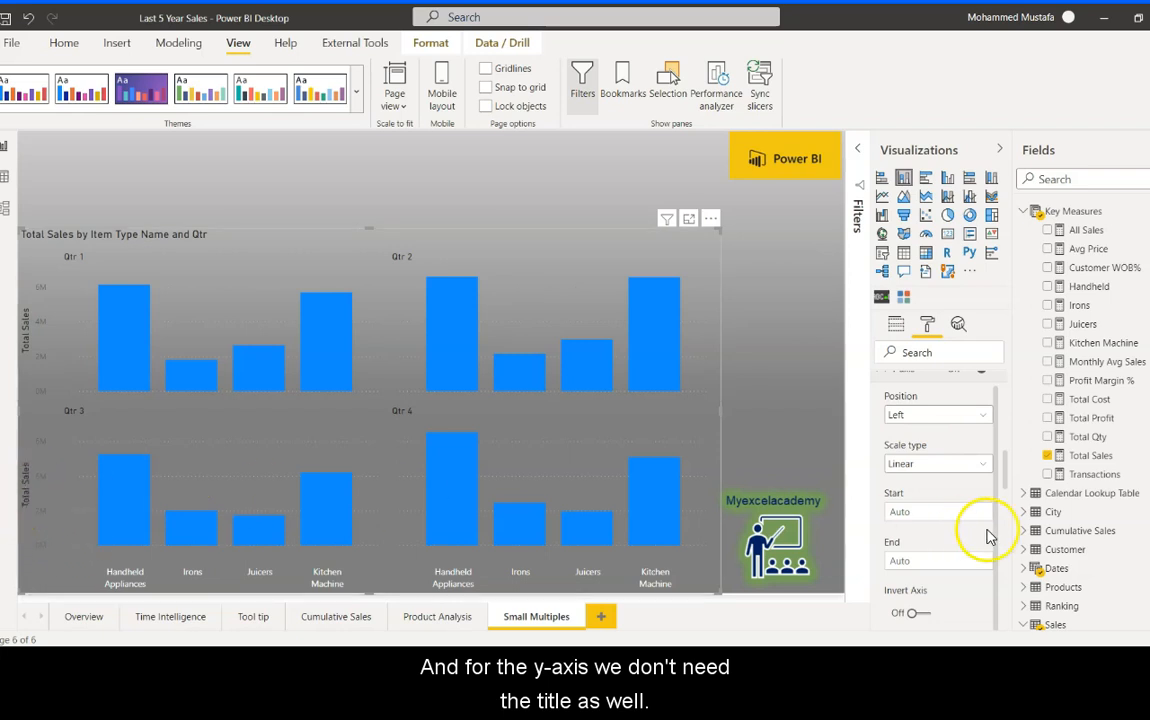
scroll(925, 490, down, 5)
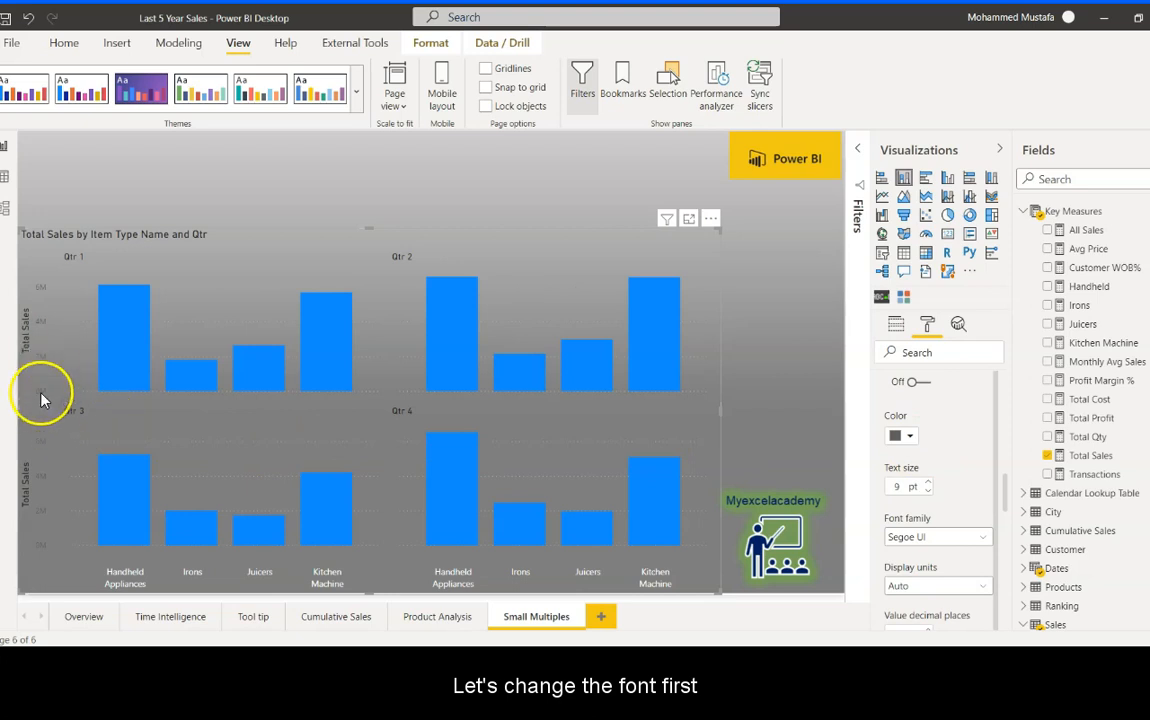
click(914, 444)
click(910, 363)
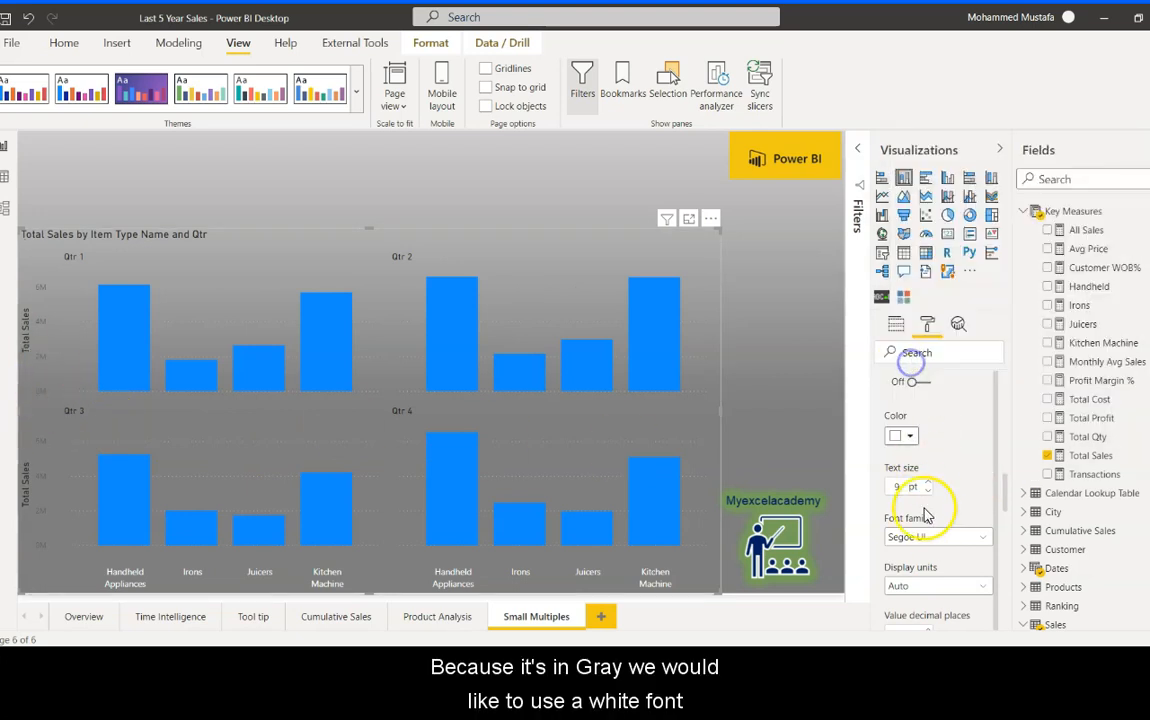
click(928, 482)
Step: Turn off the Y axis title and collapse the Y axis settings
scroll(950, 470, down, 5)
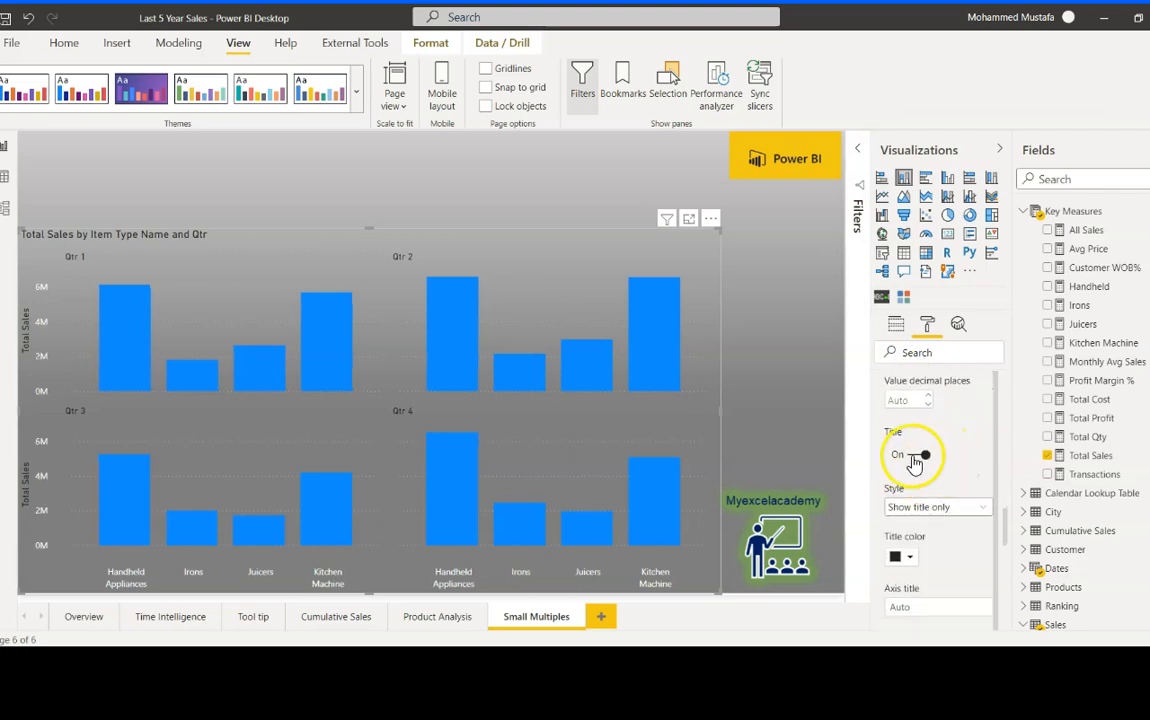
click(914, 456)
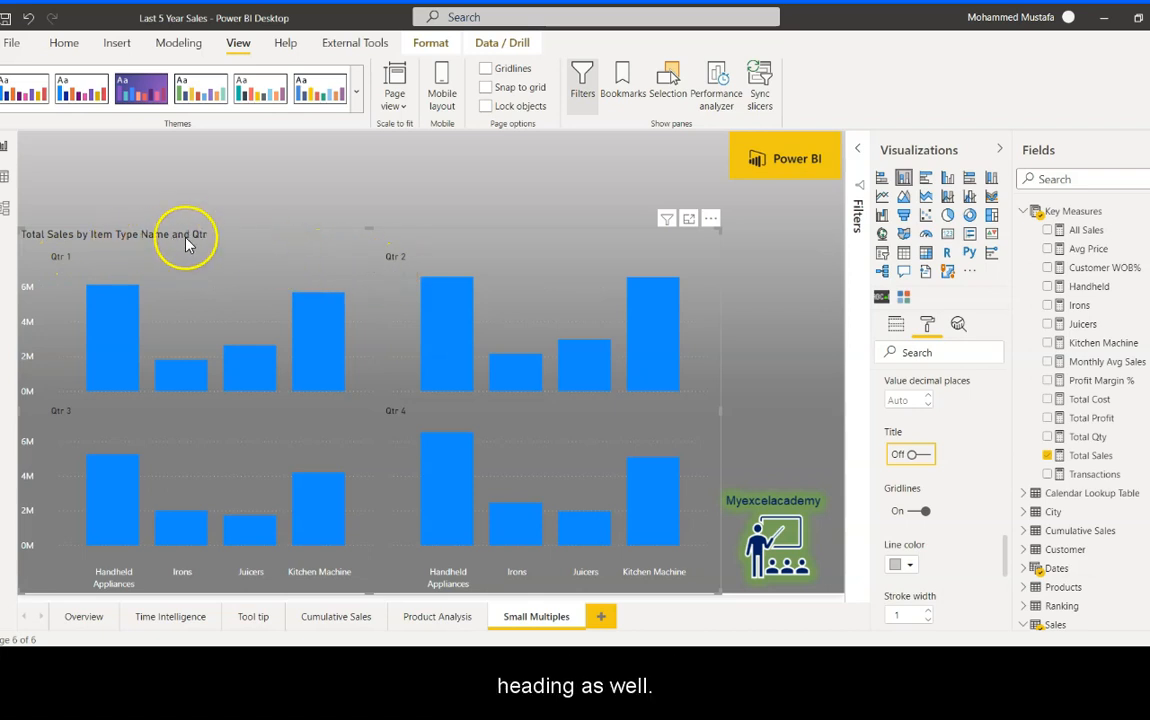
scroll(920, 480, up, 10)
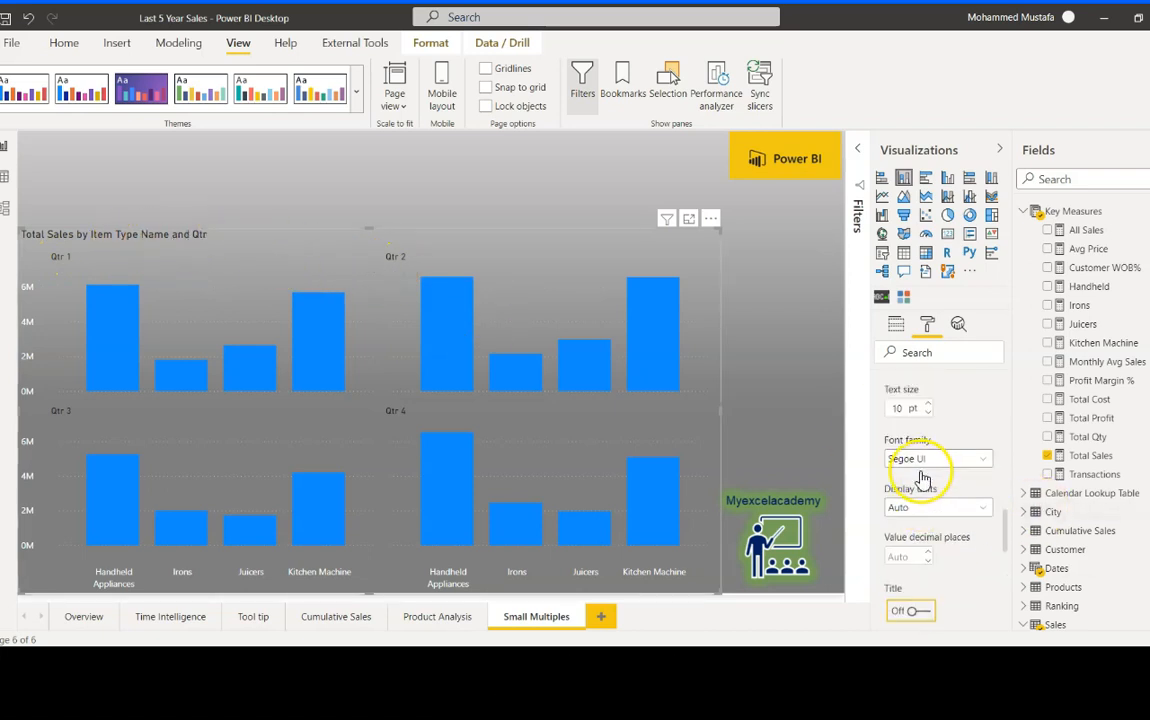
scroll(920, 470, up, 2)
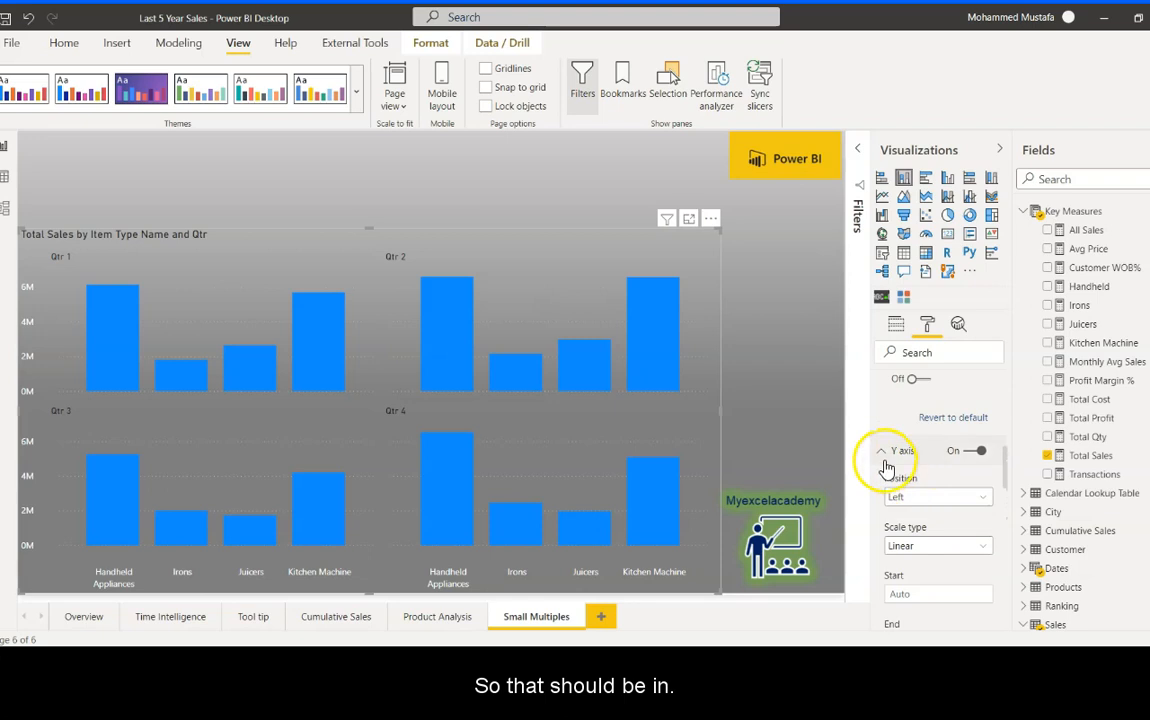
click(884, 449)
Step: Set the small multiple titles' font color to white and center their alignment
scroll(888, 455, up, 1)
scroll(893, 464, up, 5)
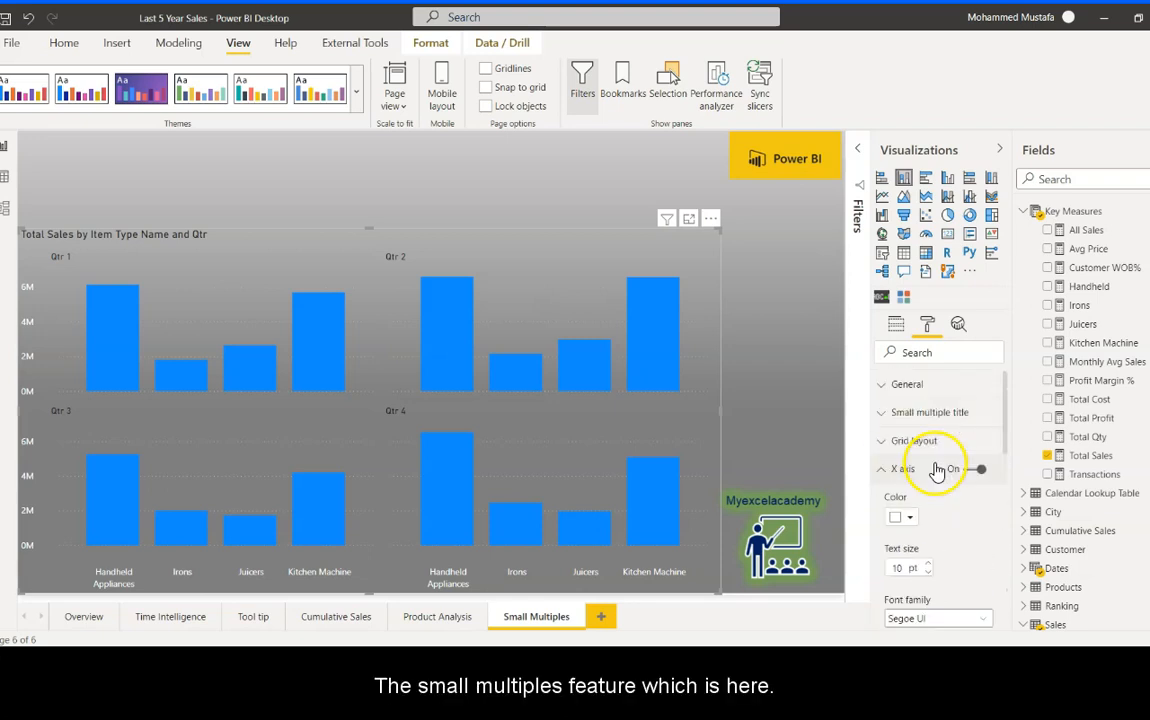
click(884, 412)
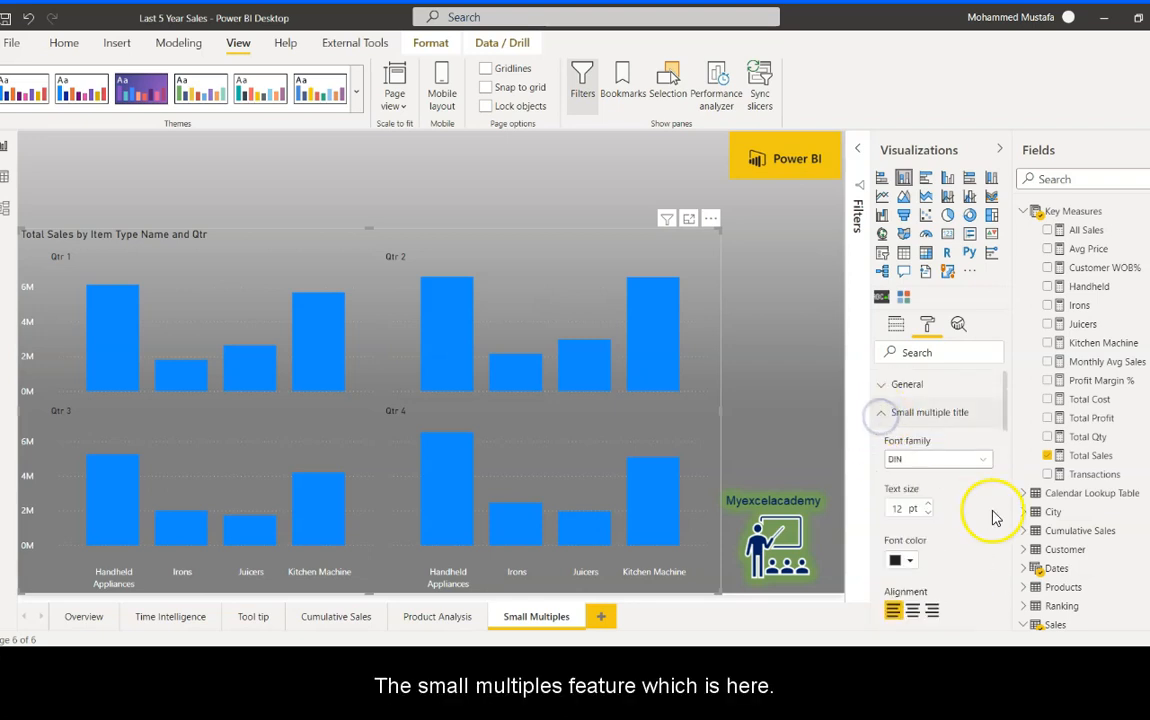
click(905, 560)
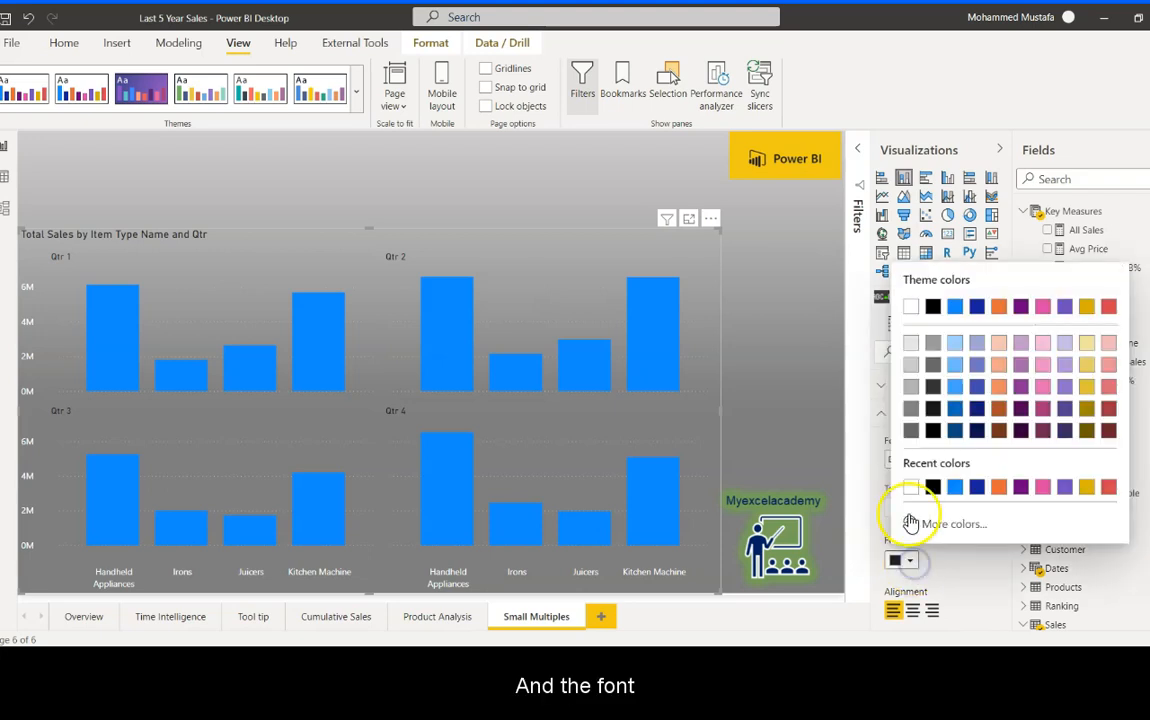
click(911, 489)
scroll(966, 532, down, 1)
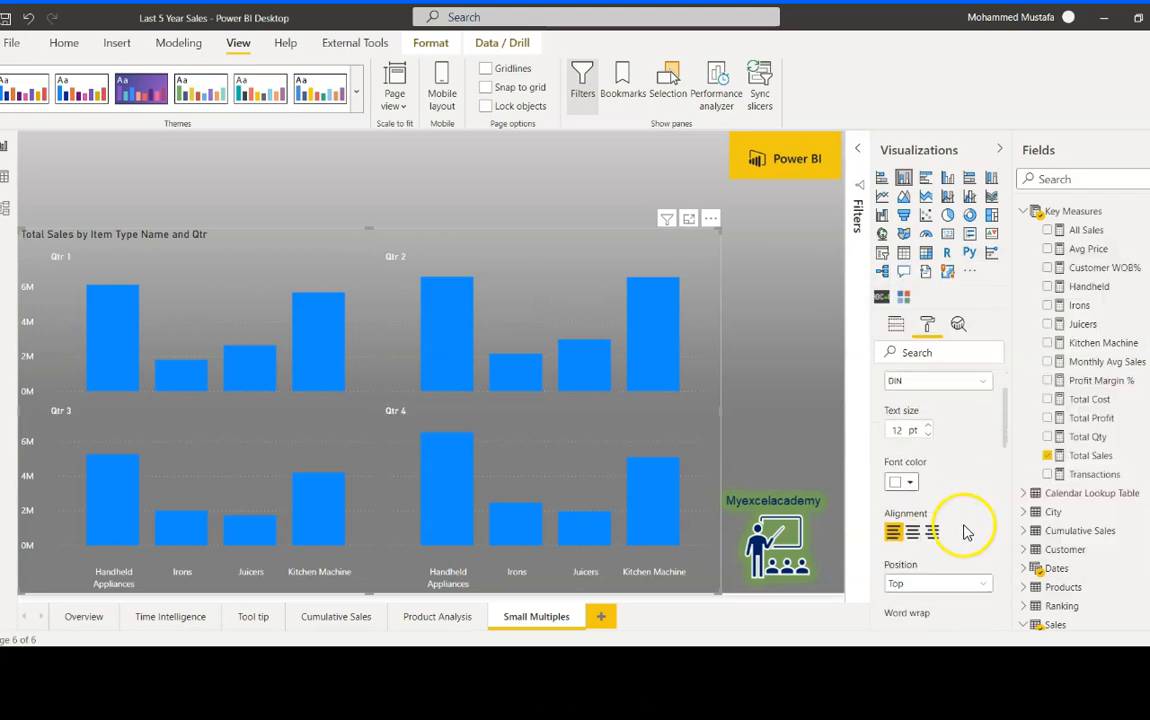
click(912, 532)
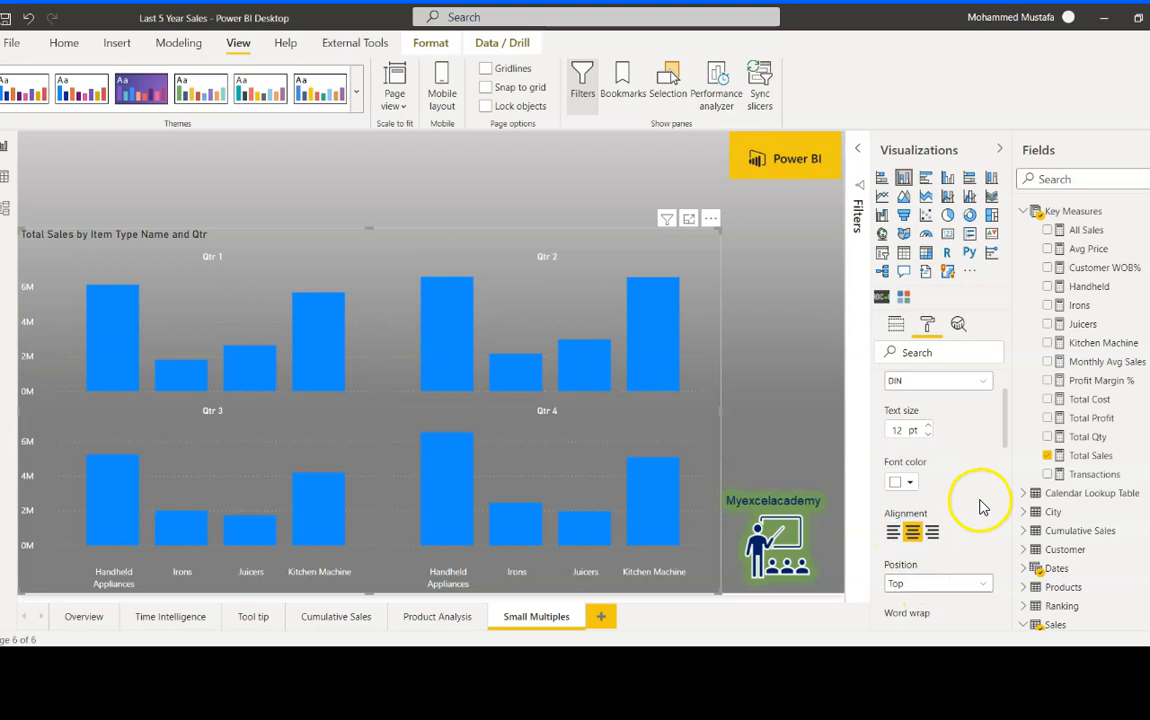
Step: Change the font color of the chart's main title to white
scroll(975, 505, down, 3)
scroll(966, 500, down, 2)
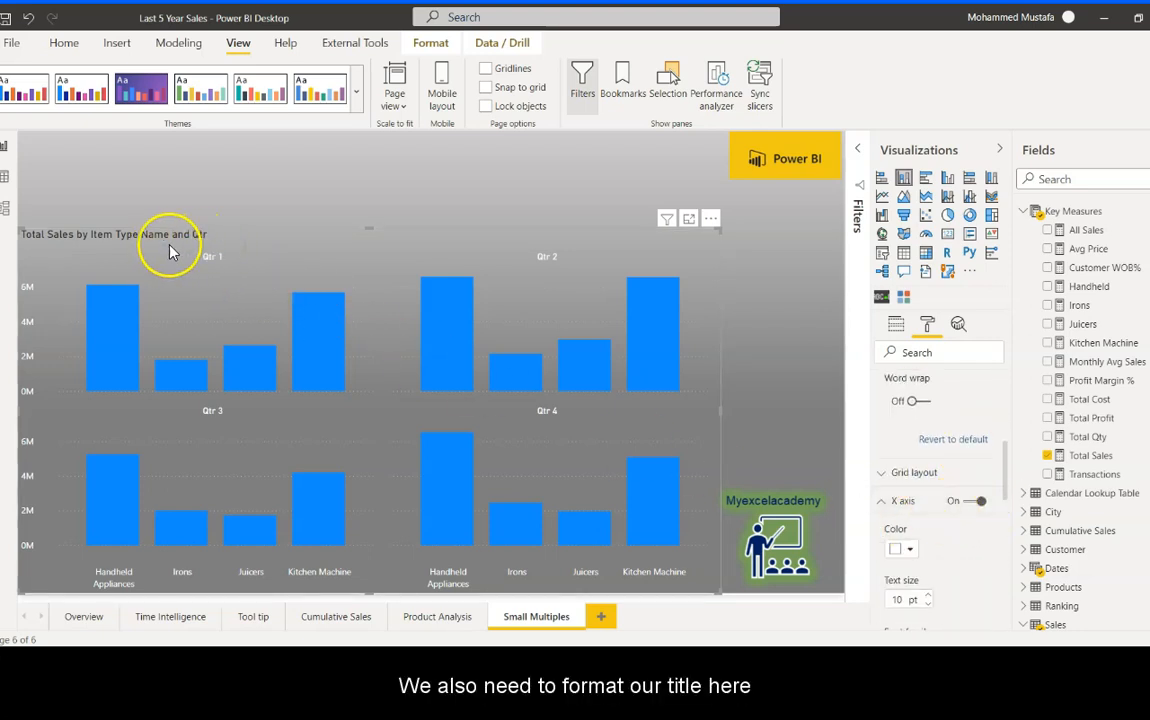
scroll(955, 486, down, 10)
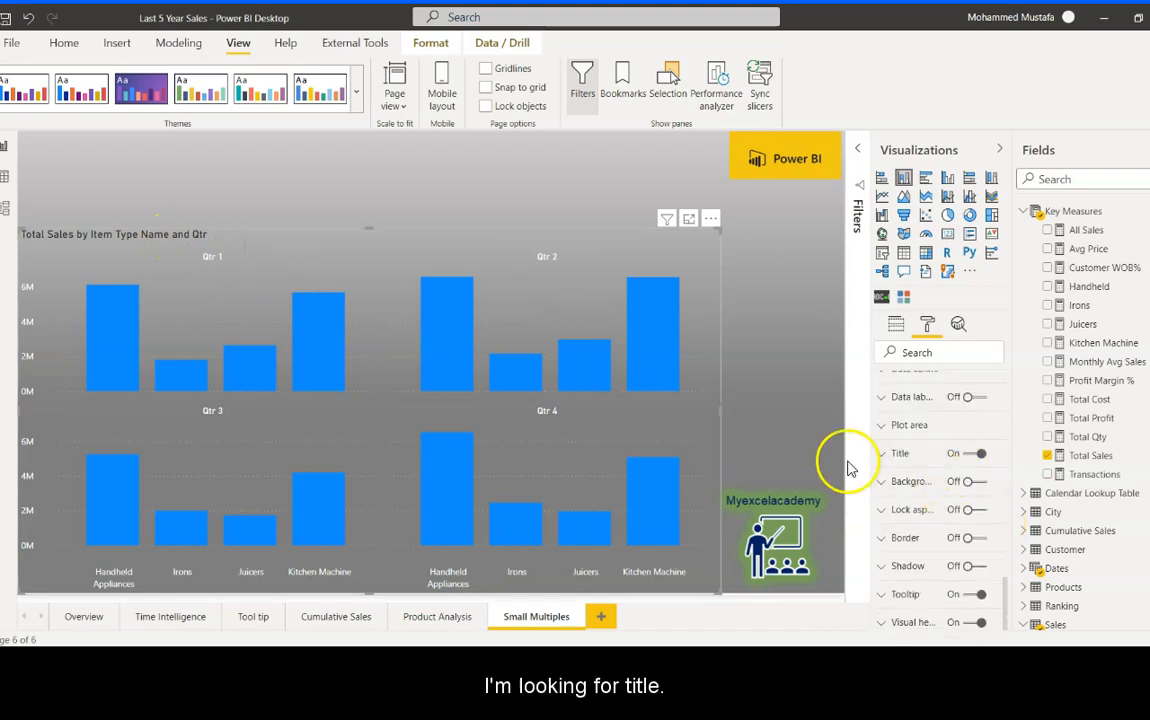
click(887, 456)
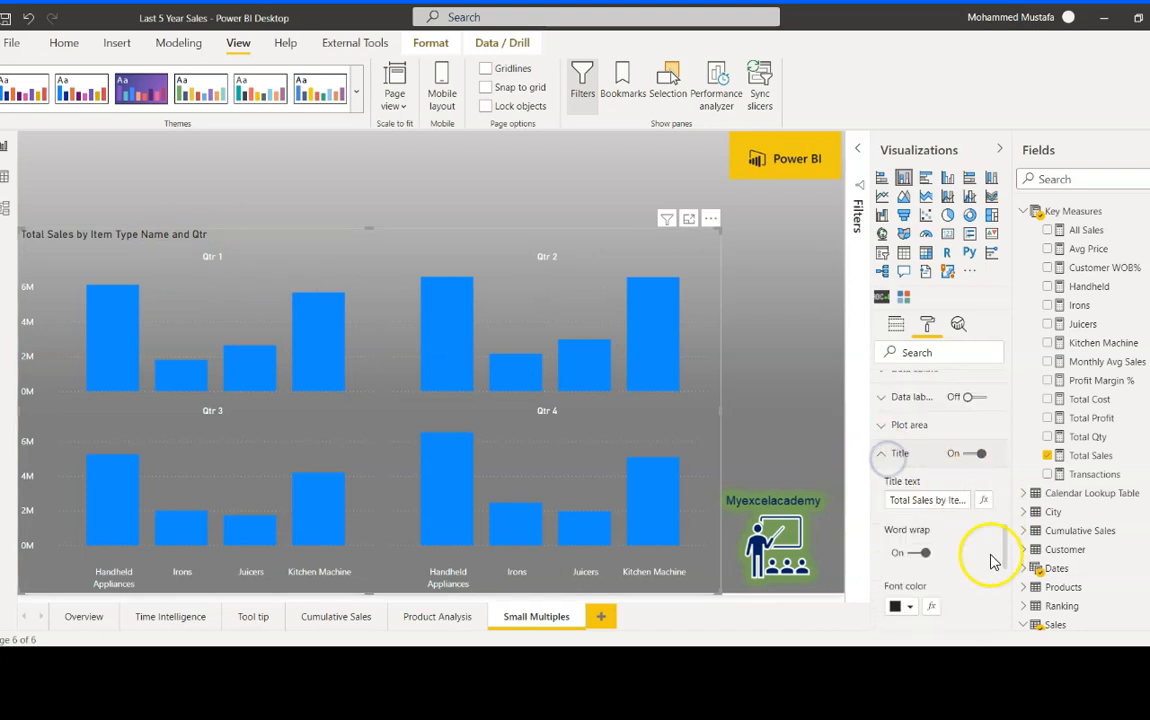
click(909, 606)
click(912, 538)
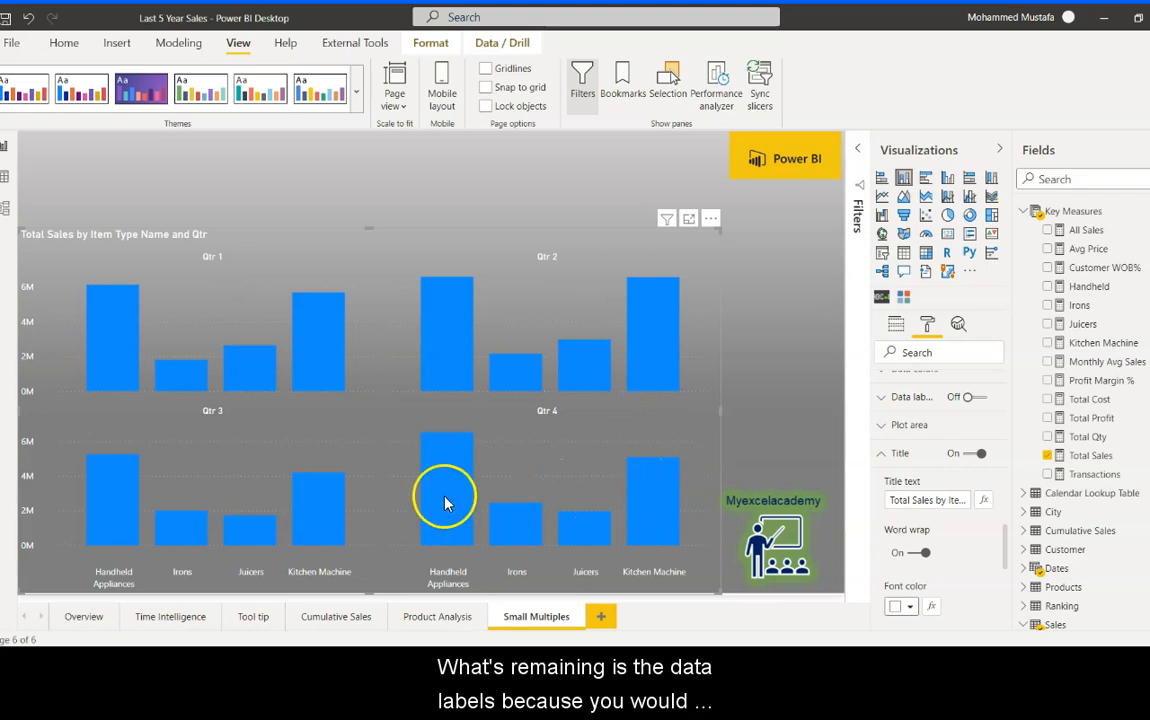
Step: Turn on the chart's data labels and set their color to white
mouse_move(260, 390)
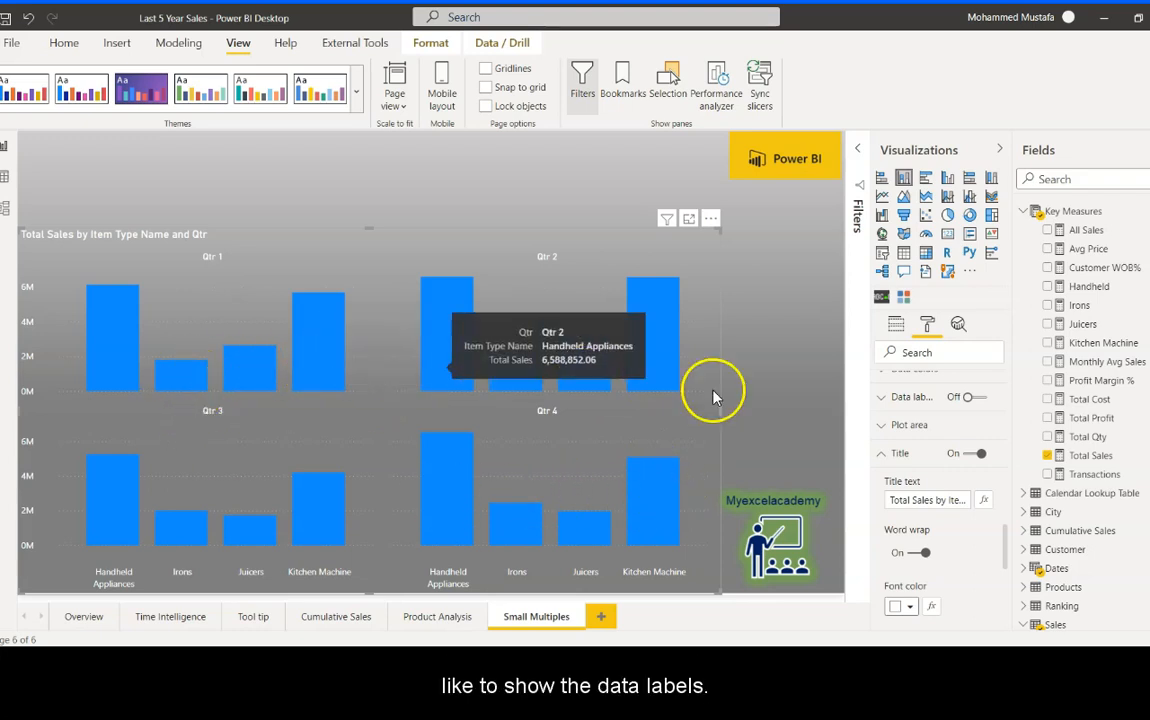
click(882, 453)
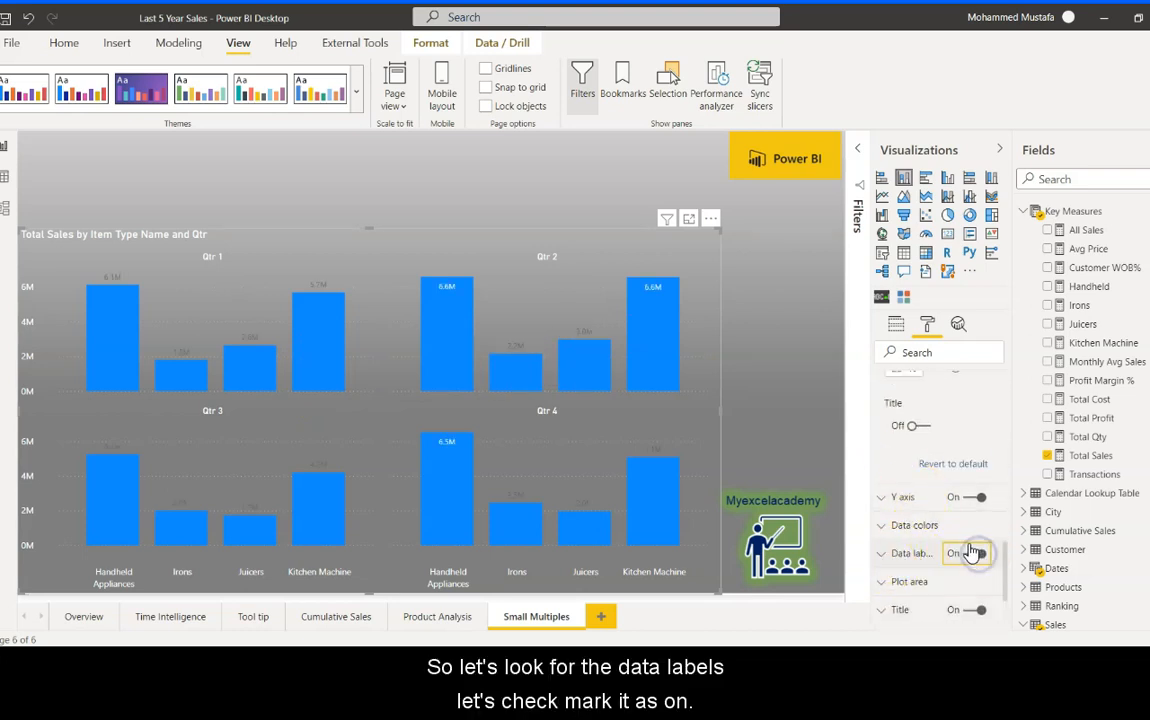
scroll(903, 507, down, 1)
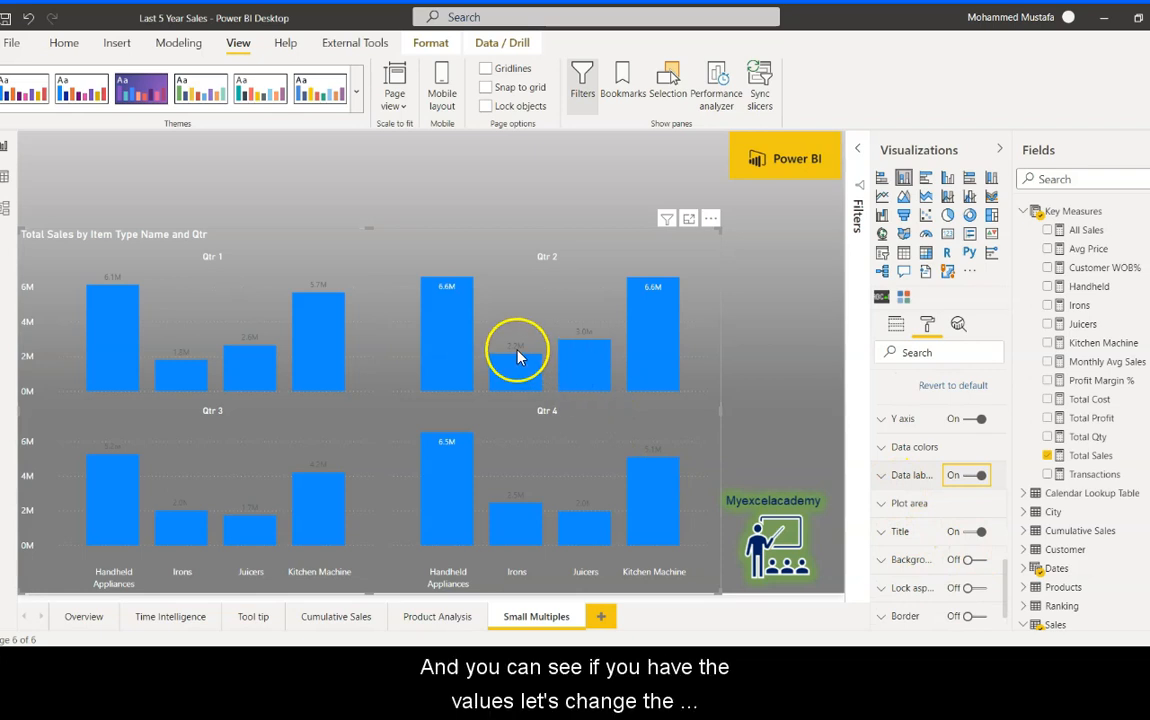
click(882, 478)
click(905, 523)
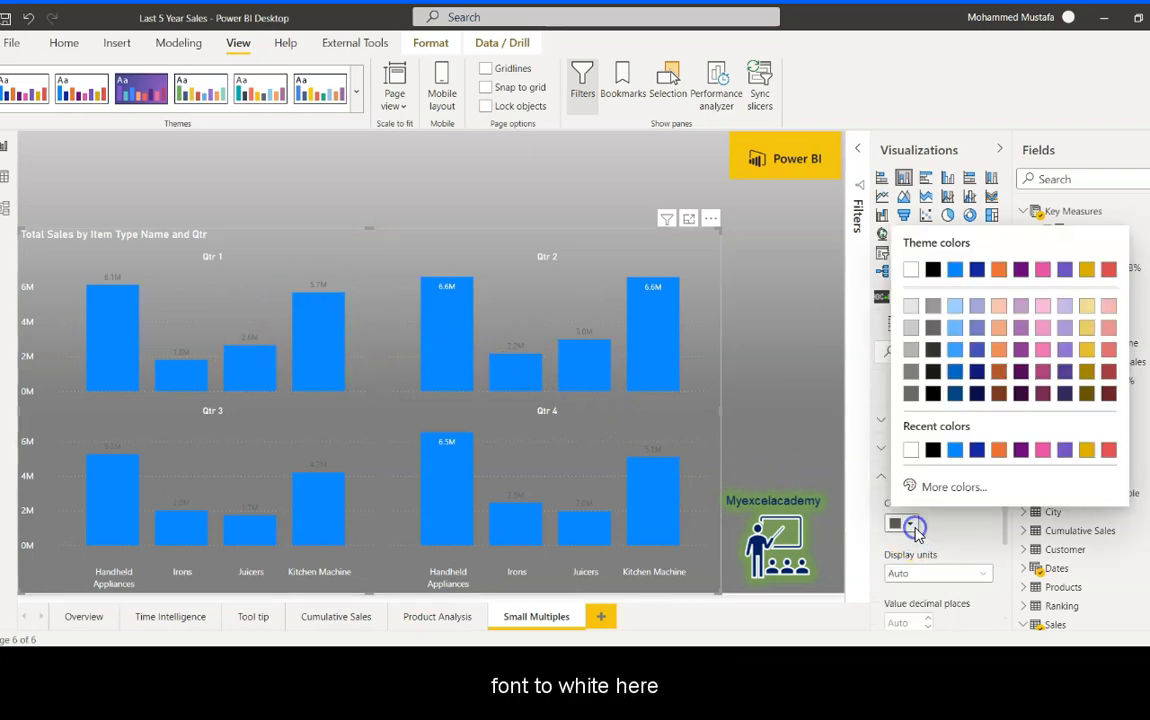
click(912, 450)
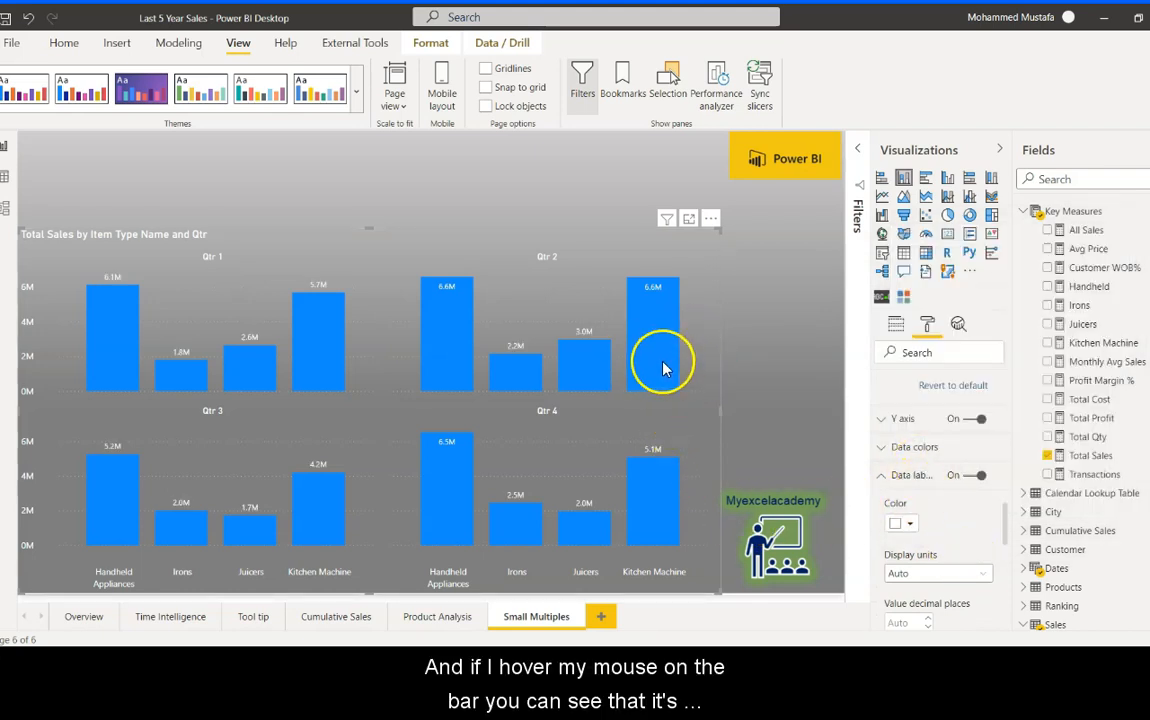
mouse_move(663, 368)
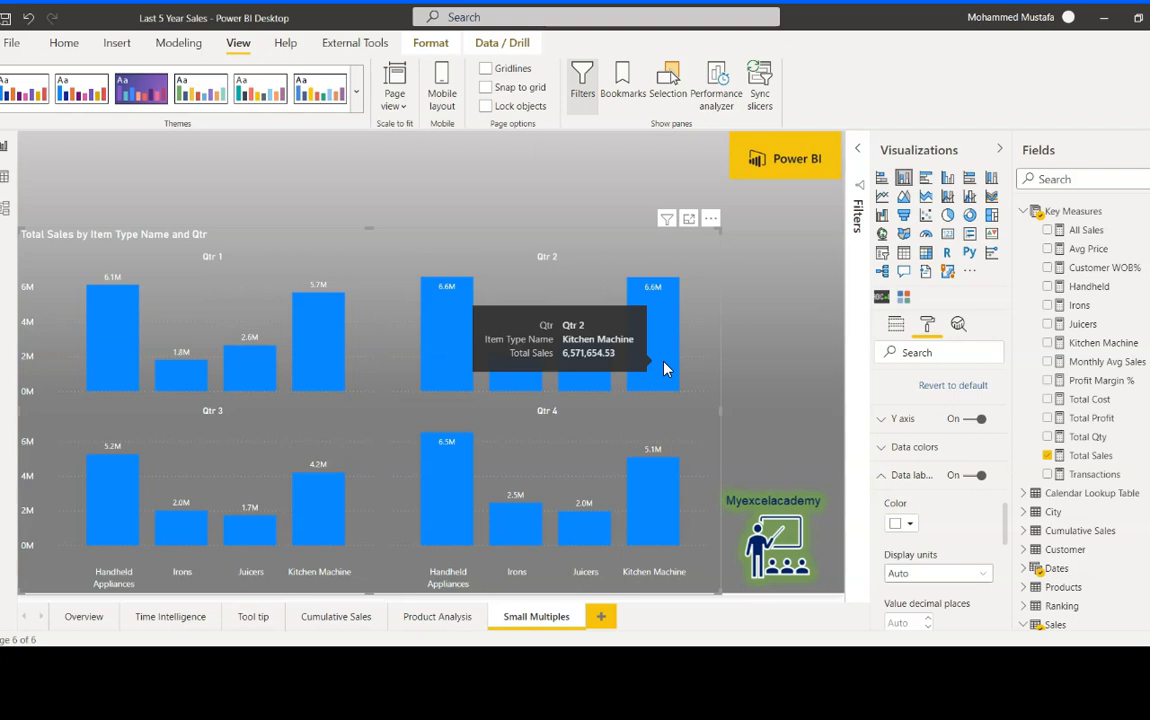
click(884, 475)
Step: Collapse the X axis settings and return to the chart's field assignments
scroll(891, 460, up, 10)
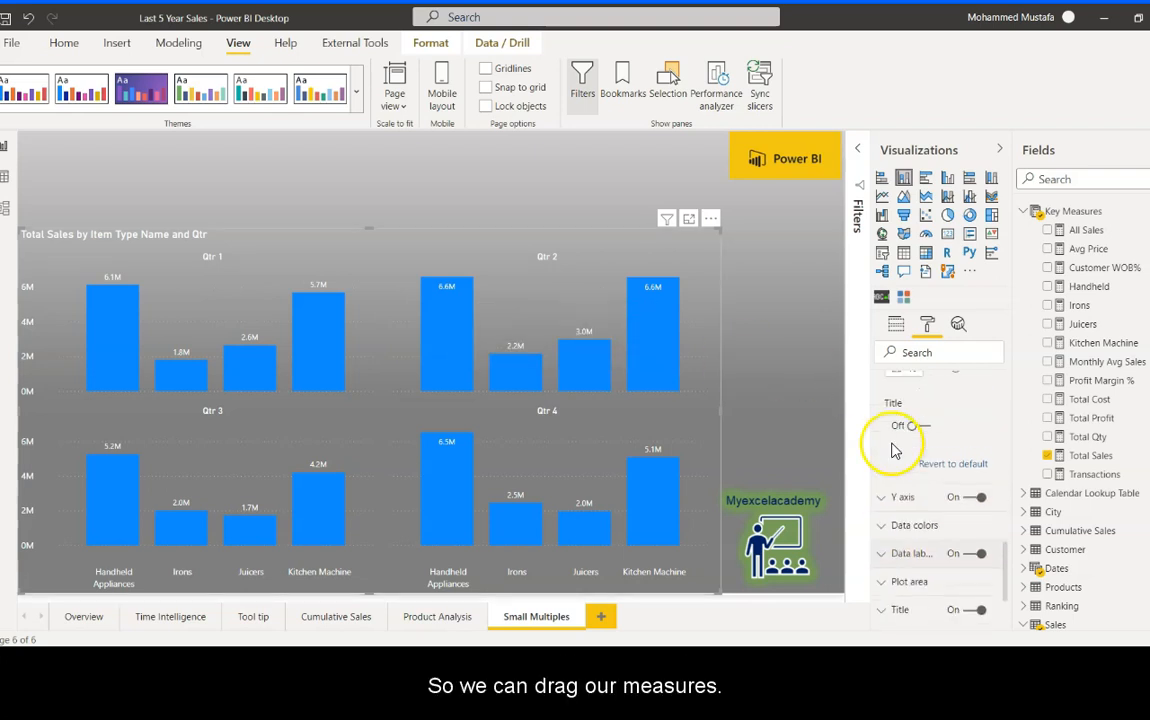
scroll(893, 455, up, 1)
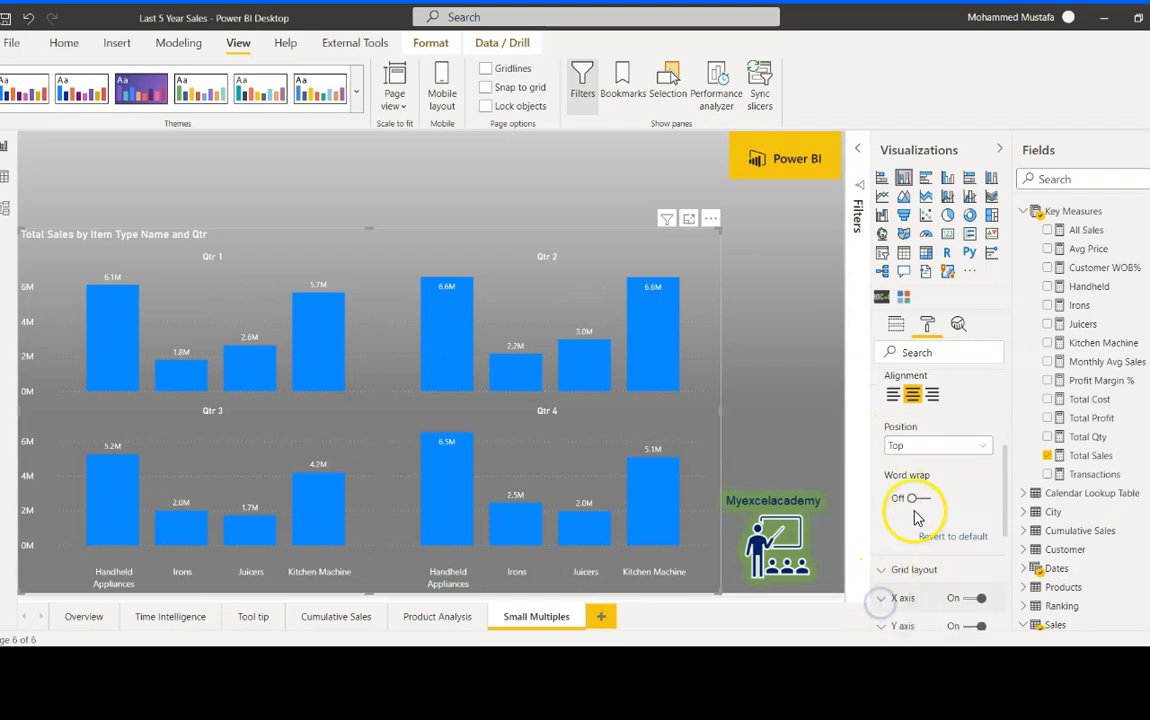
scroll(919, 508, down, 5)
scroll(920, 482, down, 1)
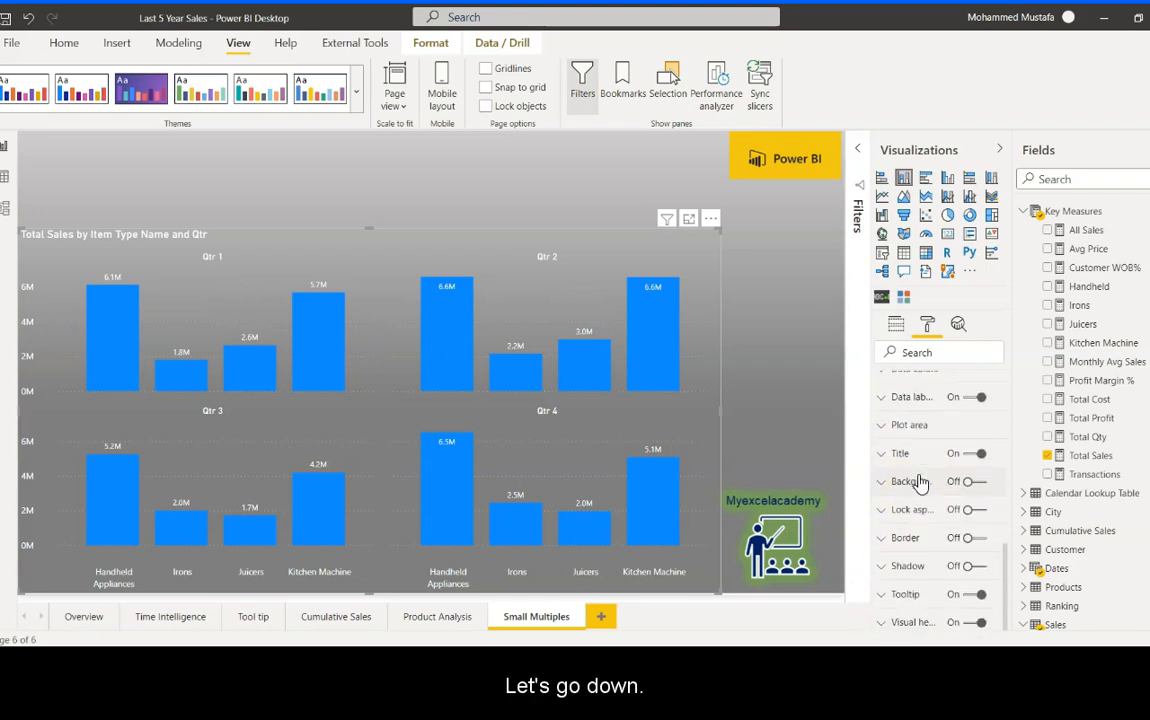
scroll(919, 470, up, 5)
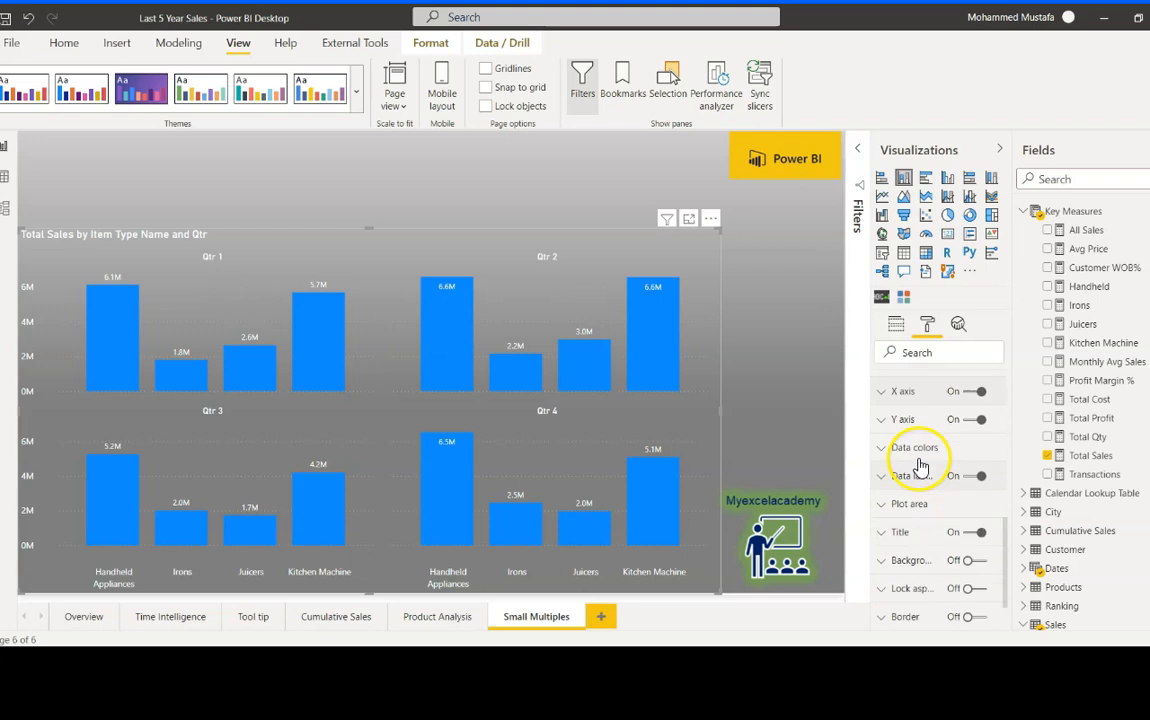
click(898, 330)
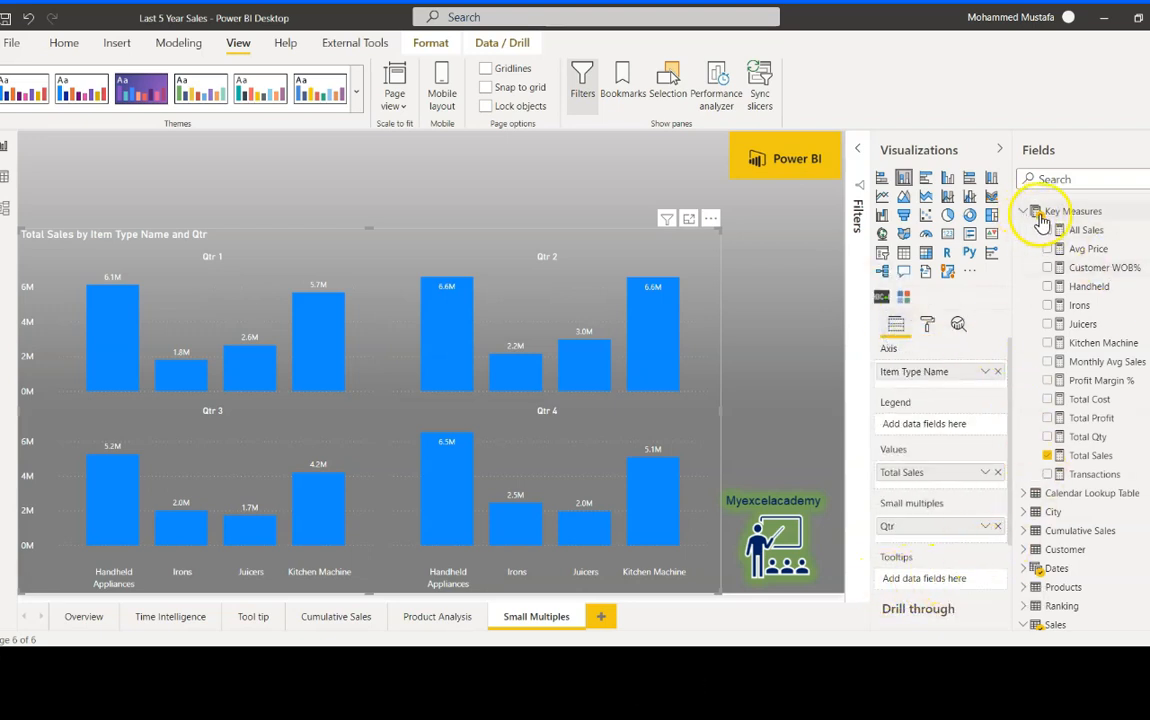
Step: Add Total Qty and Profit Margin % to the chart's tooltips and check the tooltip on the Qtr 2 Kitchen Machine column
drag(1100, 439, 943, 583)
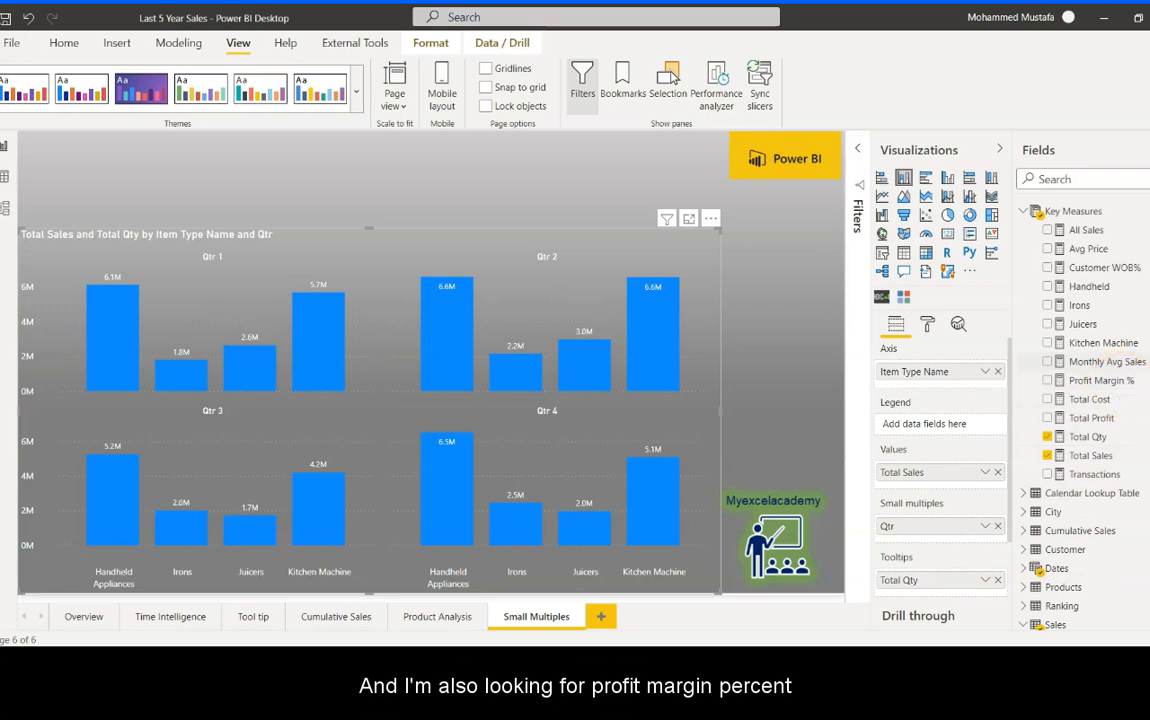
drag(1125, 388, 949, 566)
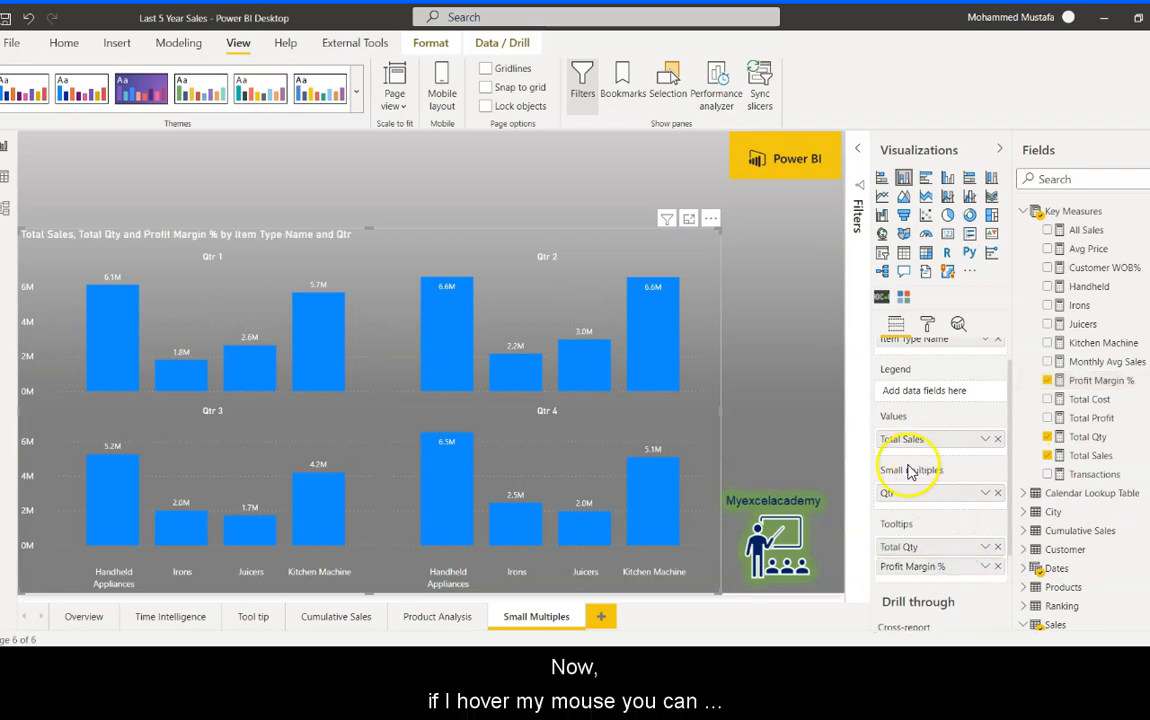
mouse_move(660, 336)
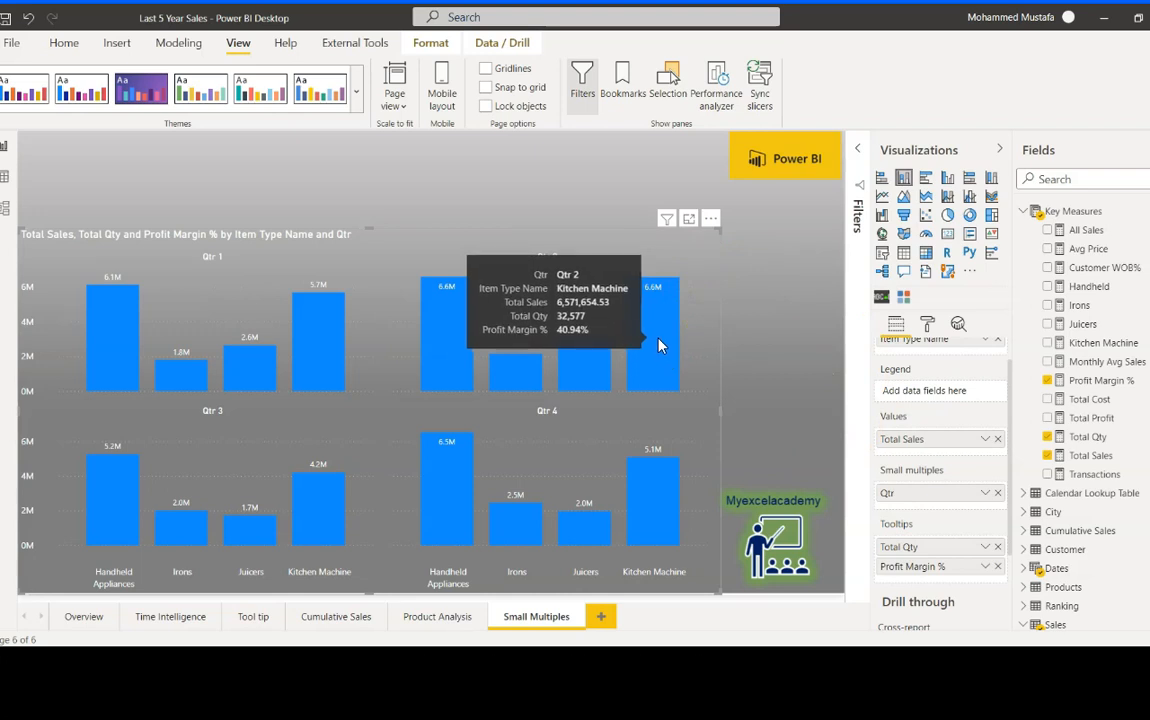
click(656, 340)
click(655, 334)
click(750, 323)
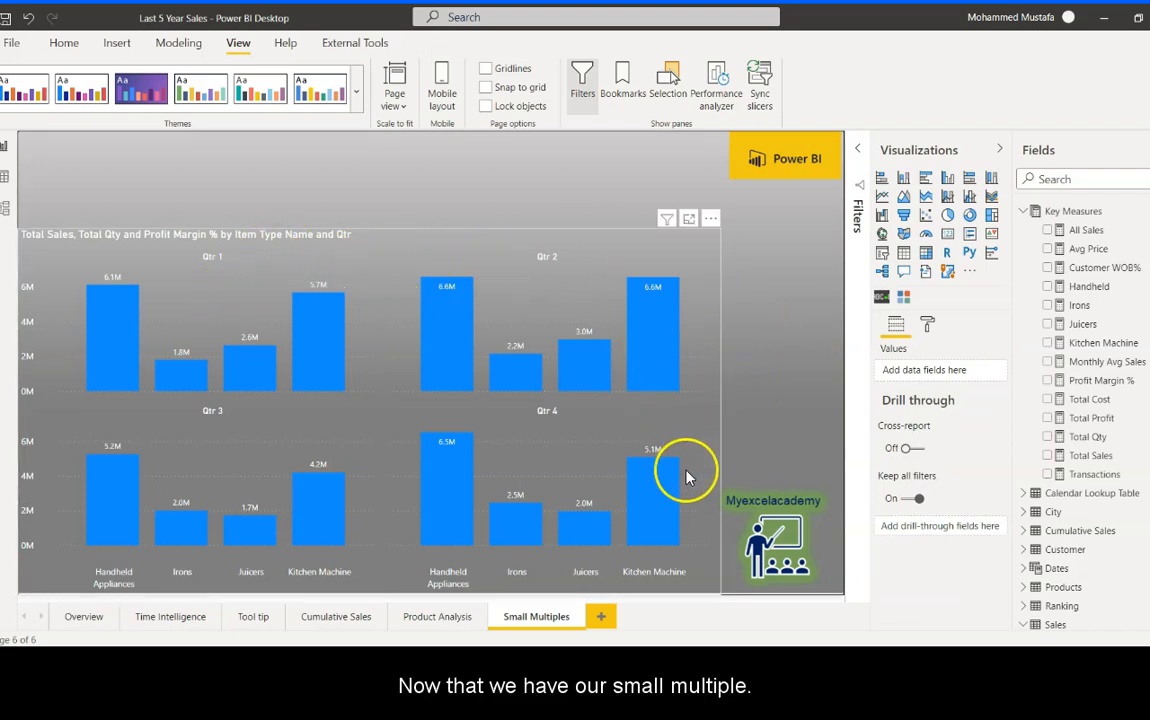
click(750, 405)
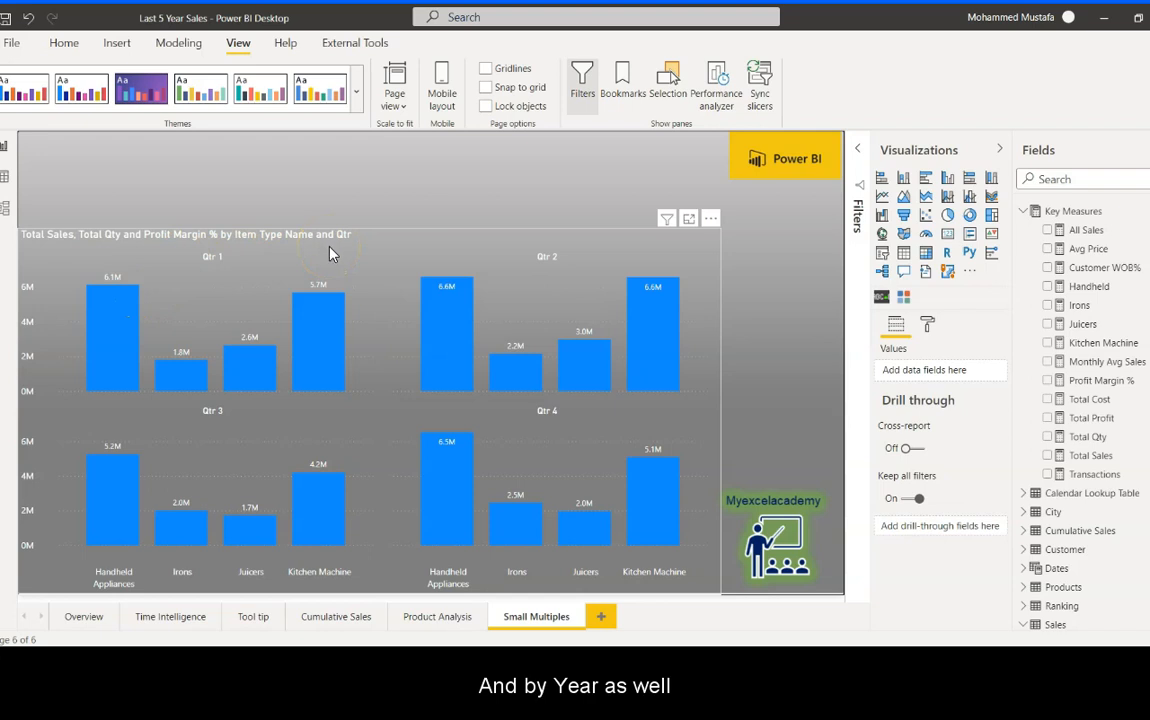
Step: Insert a slicer on the page, shrink it to a small box and place it above the chart near the page's upper-left corner
click(487, 196)
click(886, 255)
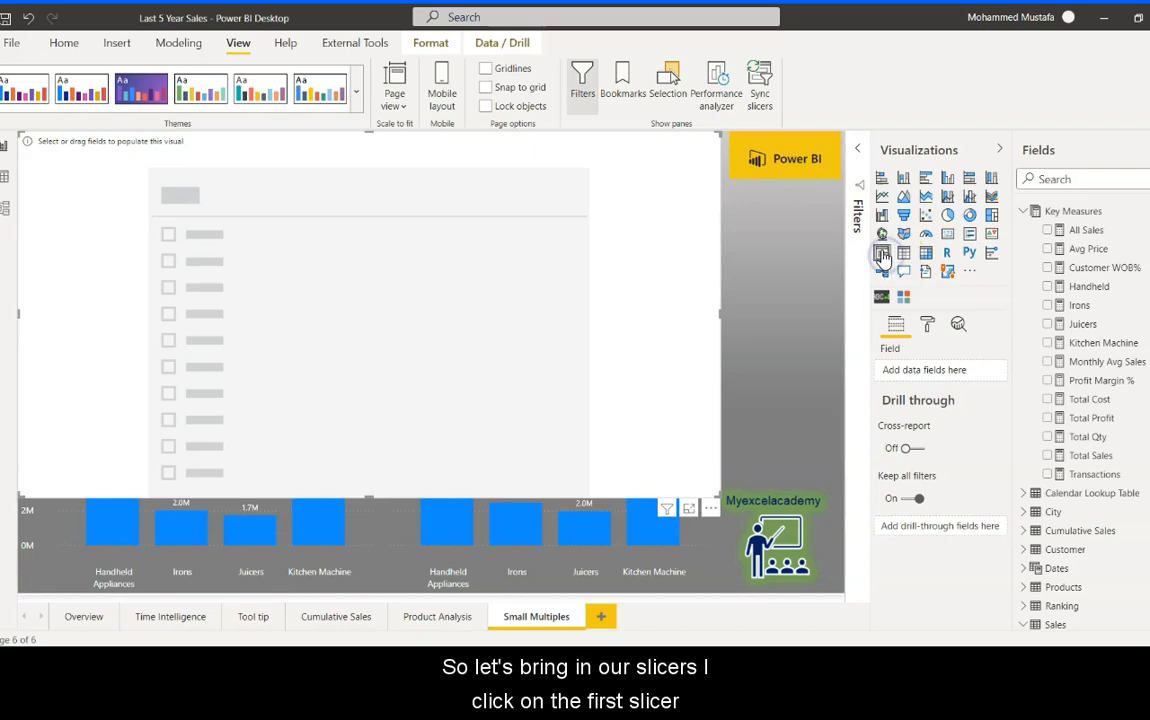
drag(649, 465, 161, 186)
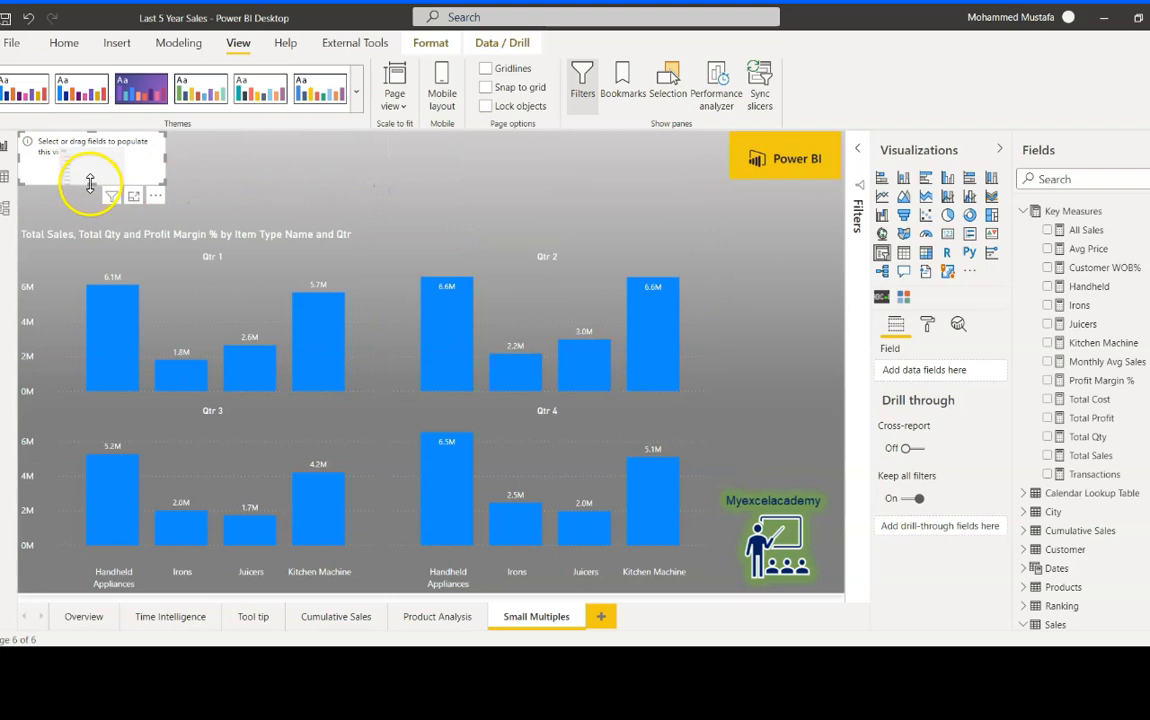
drag(150, 164, 162, 178)
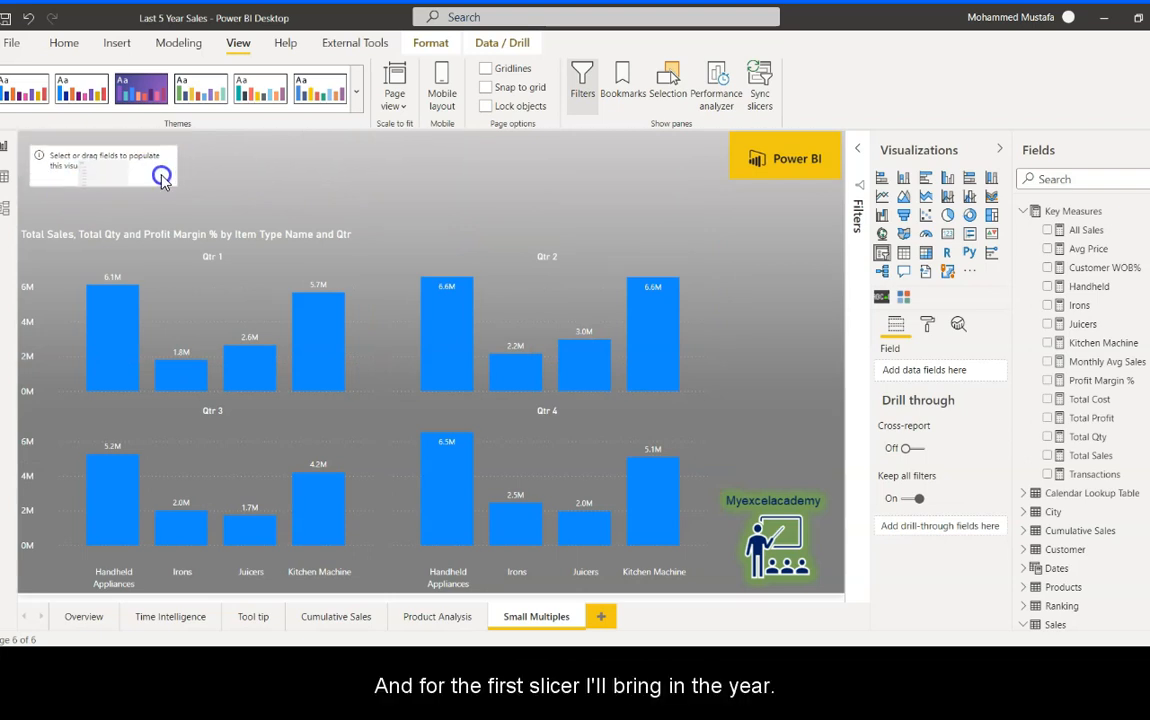
click(329, 179)
click(165, 175)
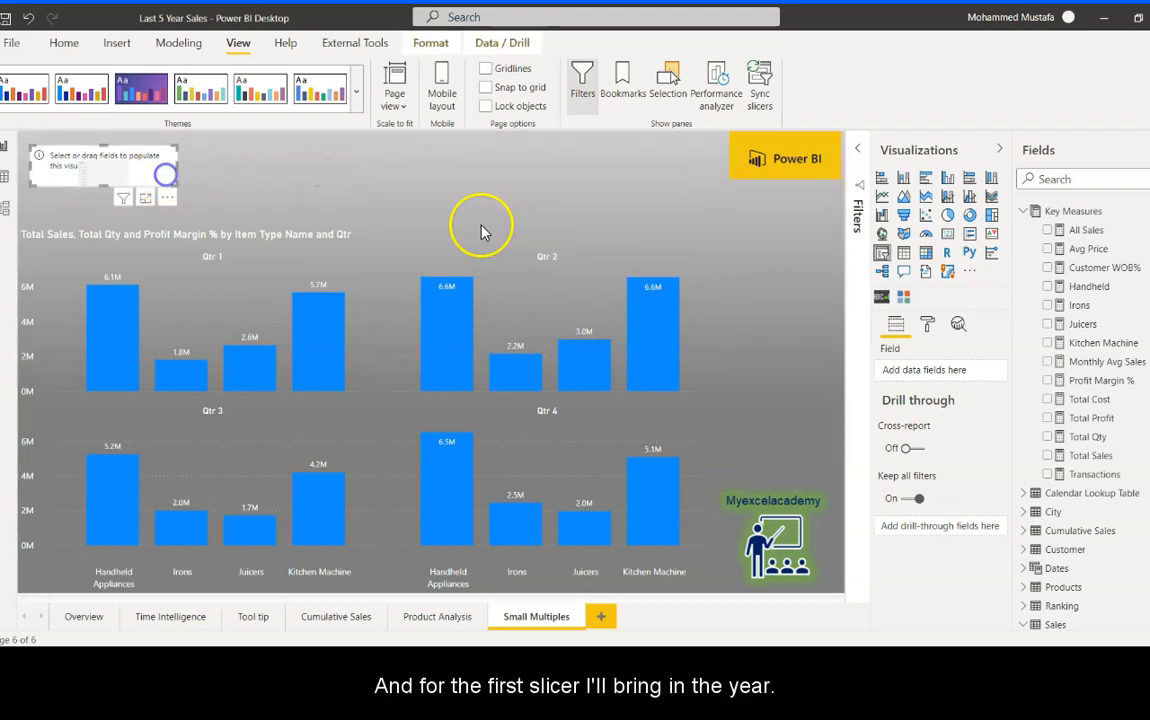
Step: Assign the Year field from the Dates table to the empty slicer
click(1026, 212)
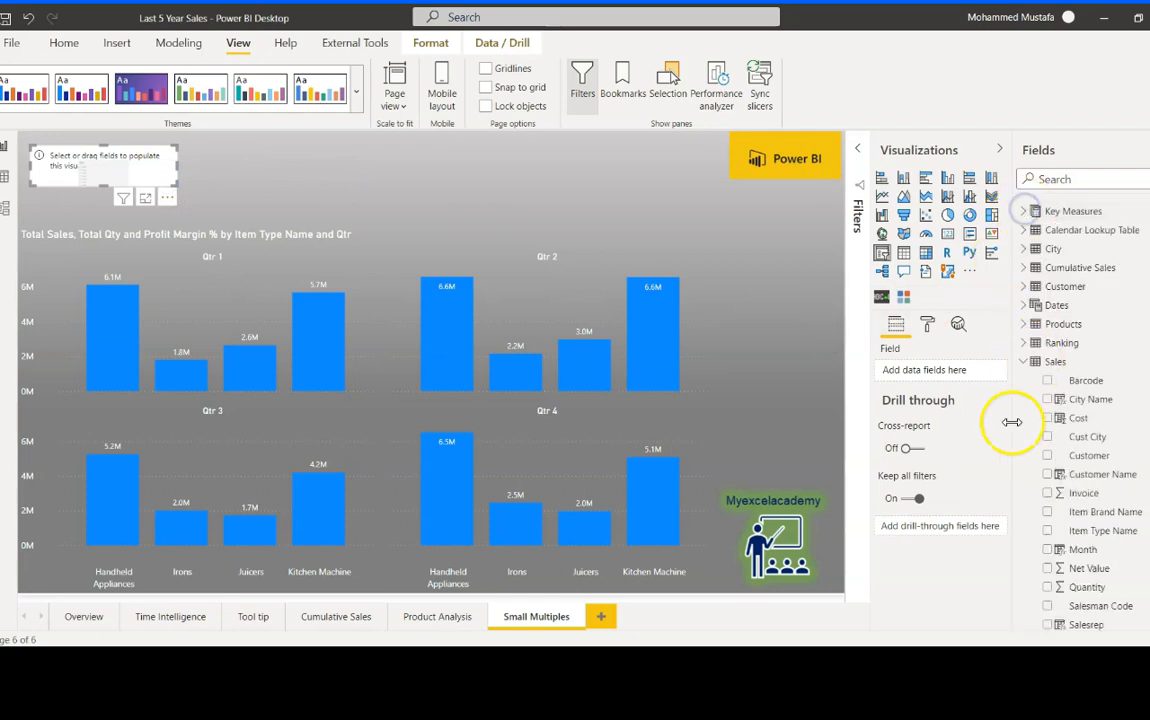
click(1023, 362)
click(1024, 305)
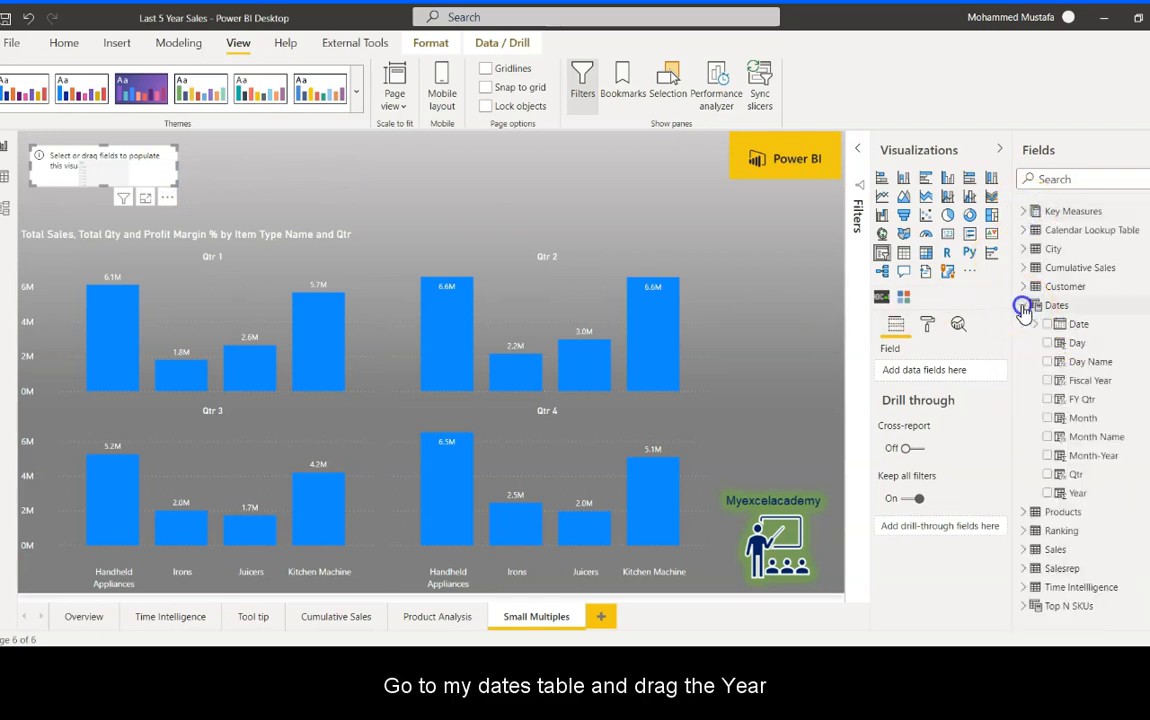
drag(1110, 495, 945, 368)
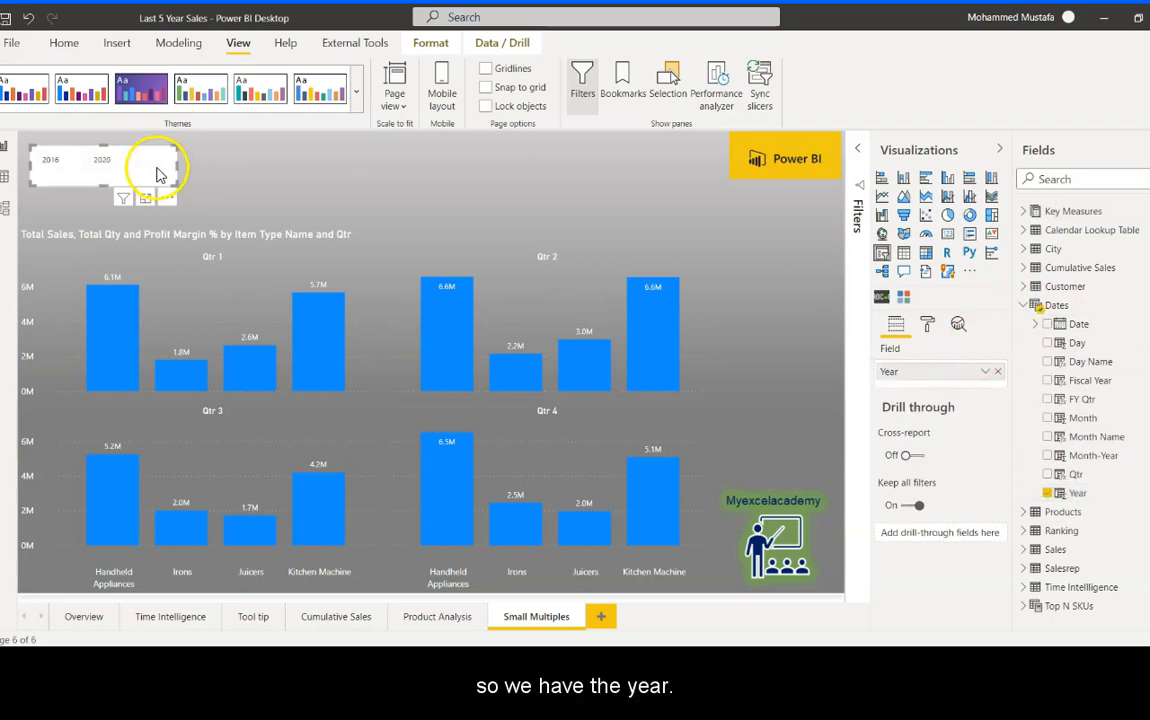
Step: Change the Year slicer to the Dropdown style and resize it to a compact box around its header and selection field
drag(179, 187, 293, 206)
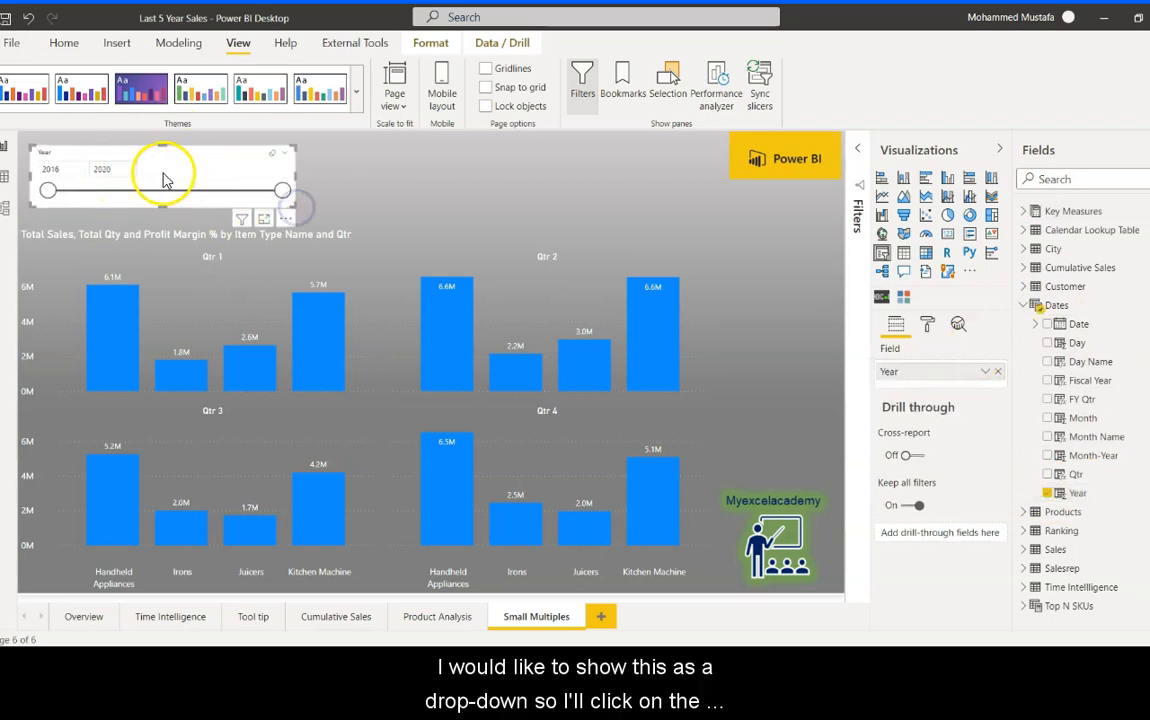
click(285, 156)
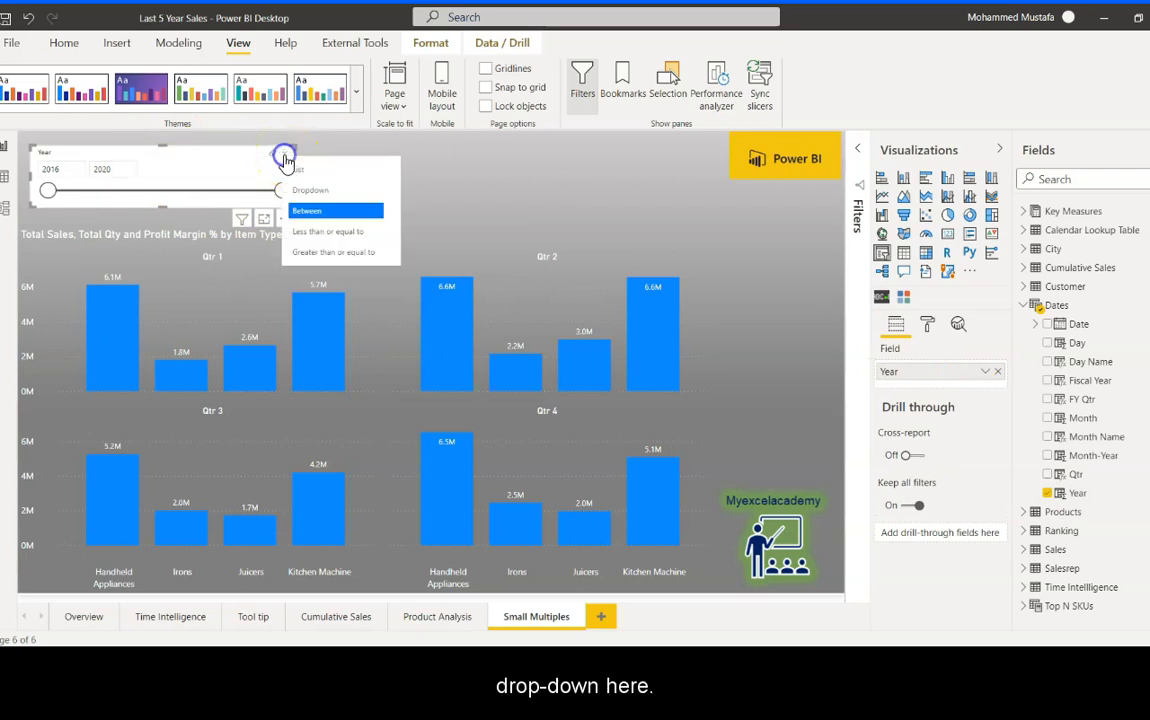
click(333, 190)
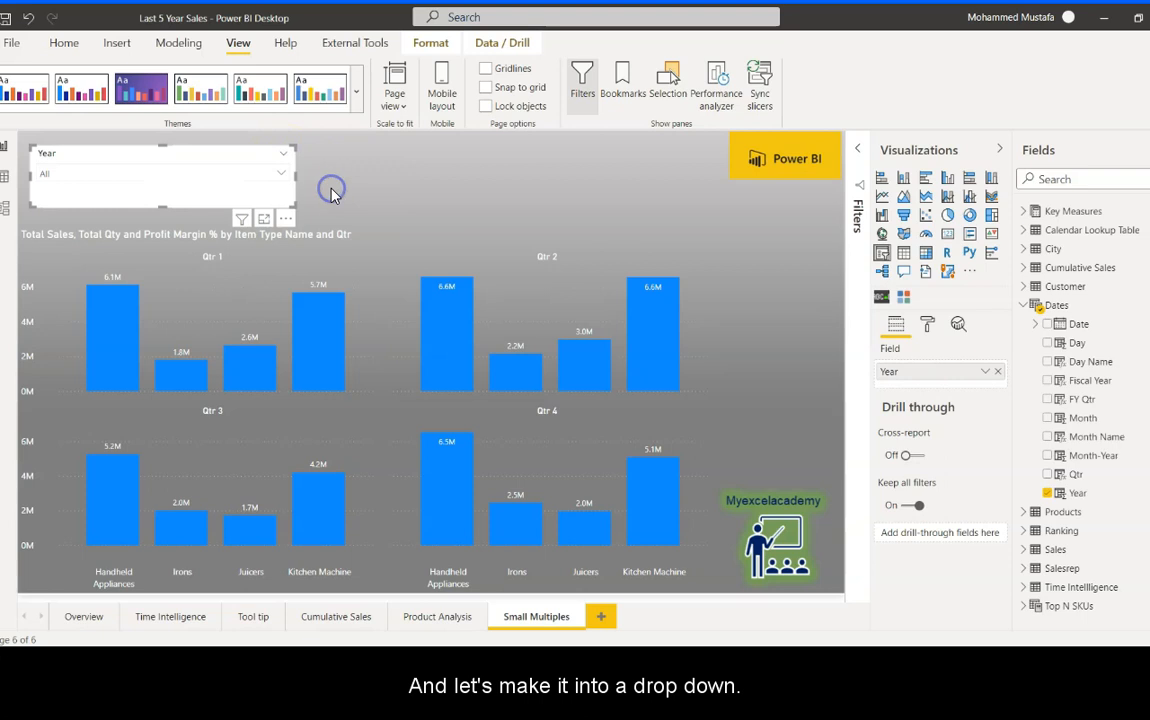
click(281, 174)
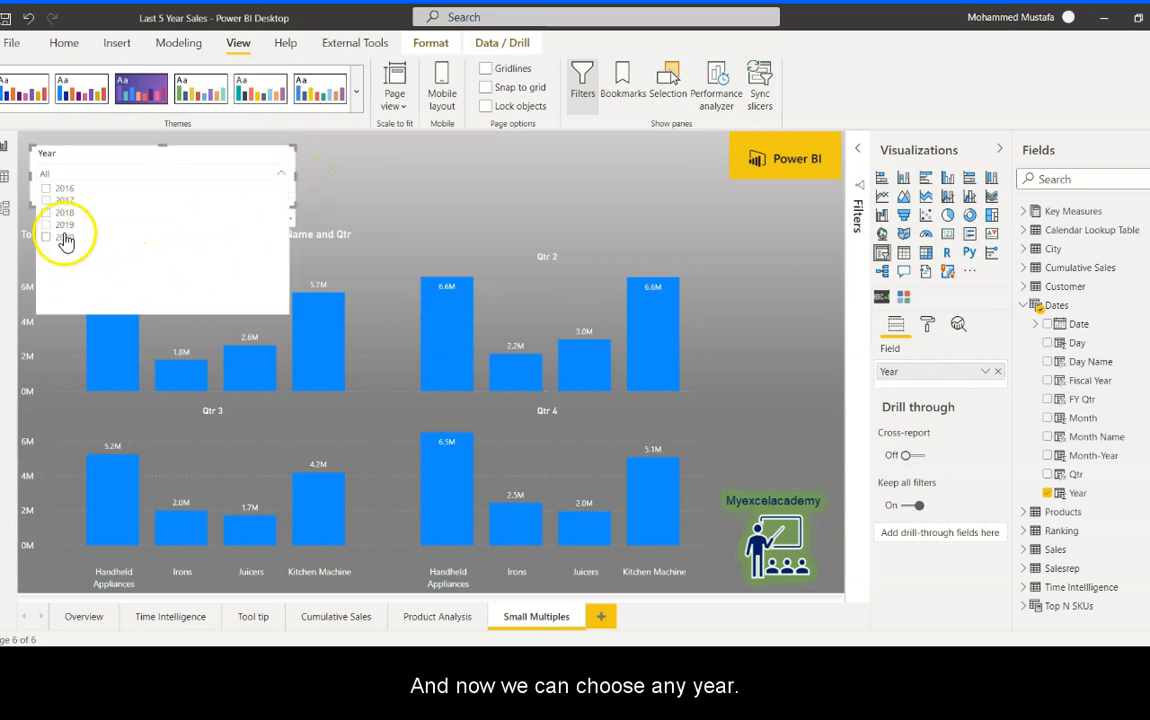
click(336, 179)
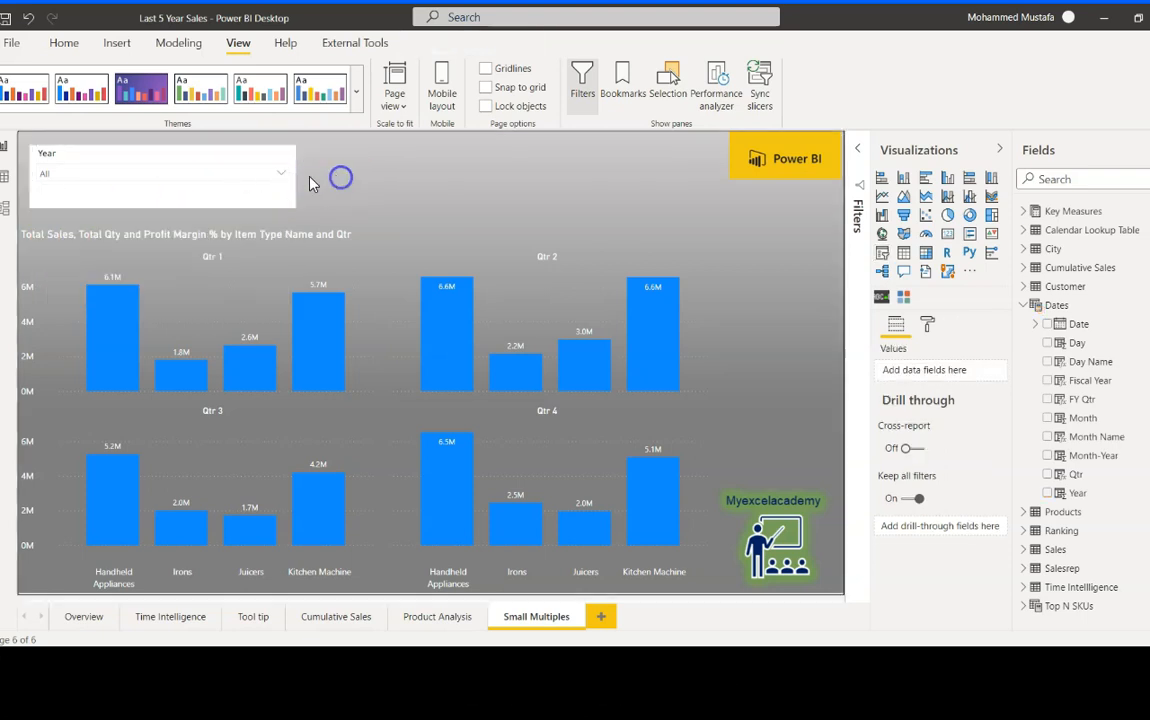
drag(288, 197, 173, 190)
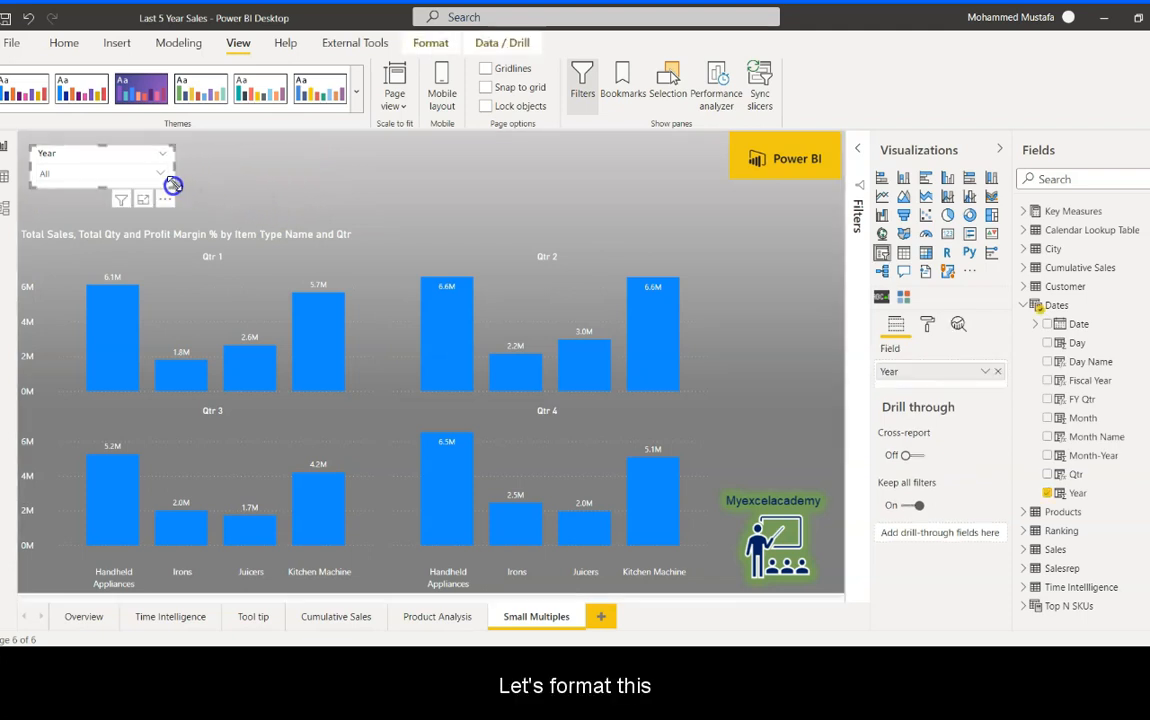
Step: Review the Year slicer's header format settings and turn off the slicer's background
click(927, 322)
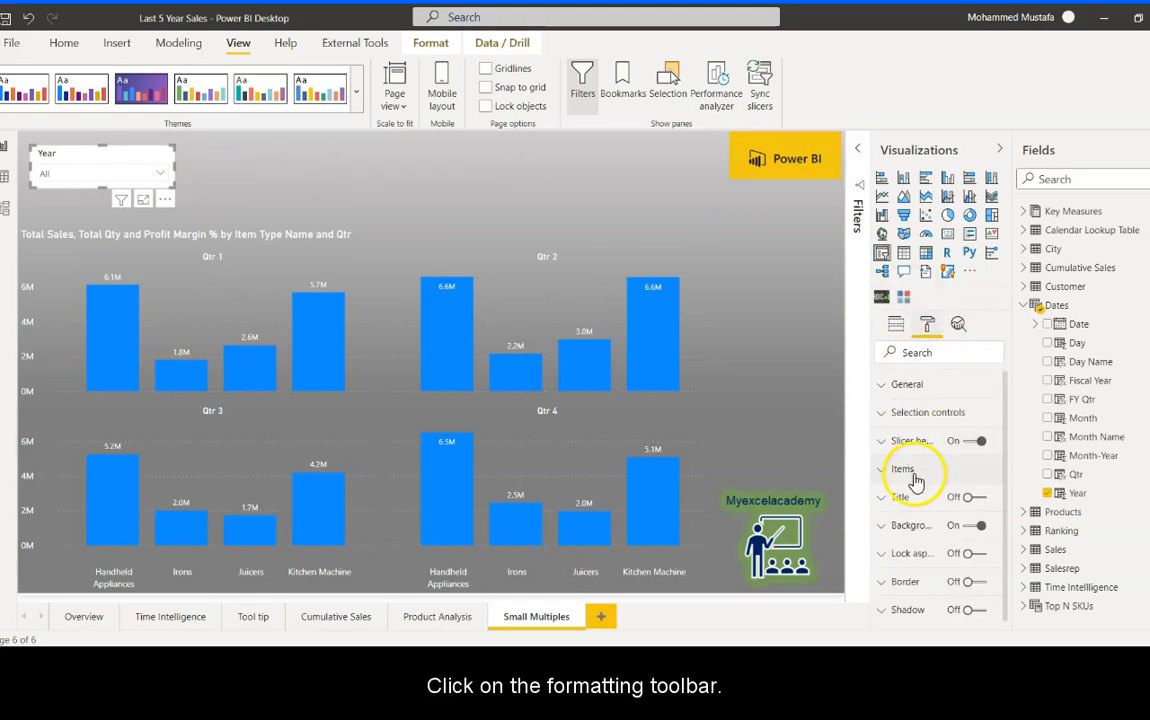
click(884, 445)
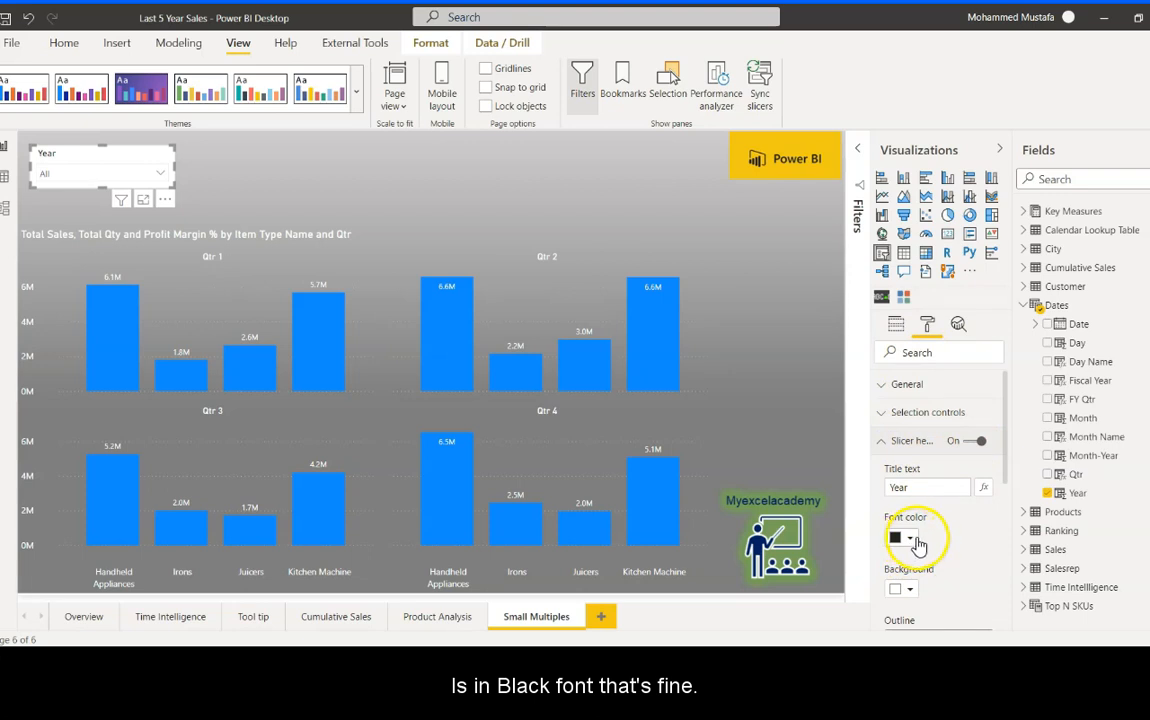
click(881, 441)
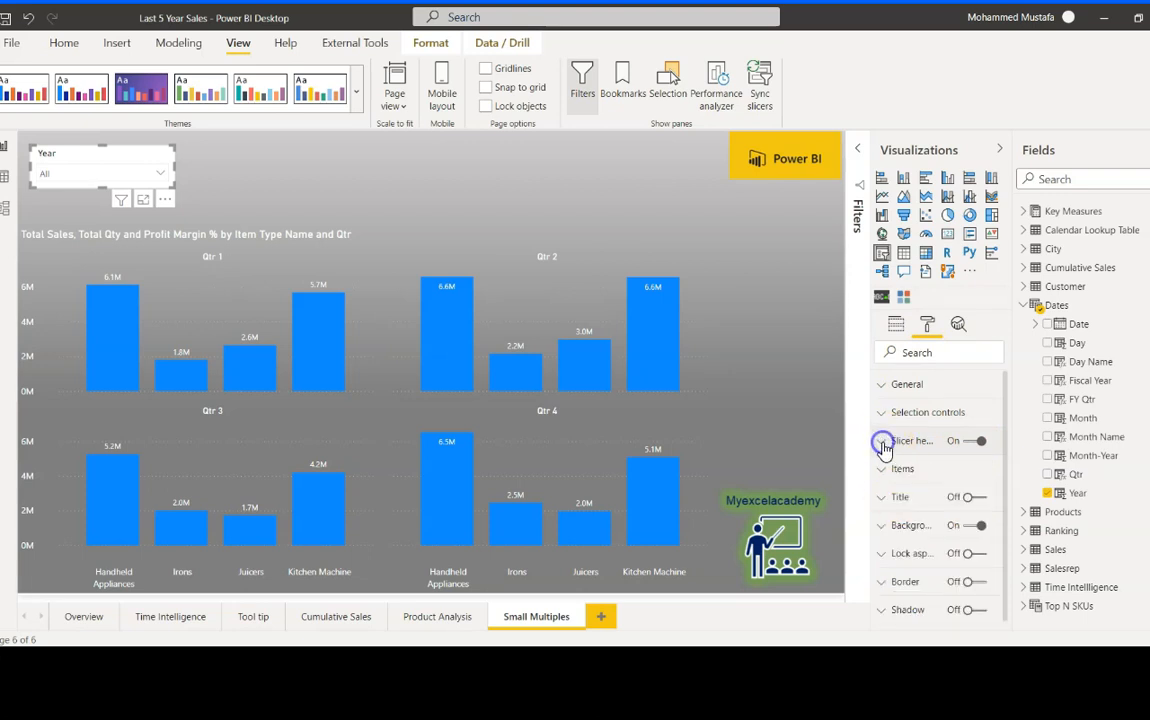
click(967, 527)
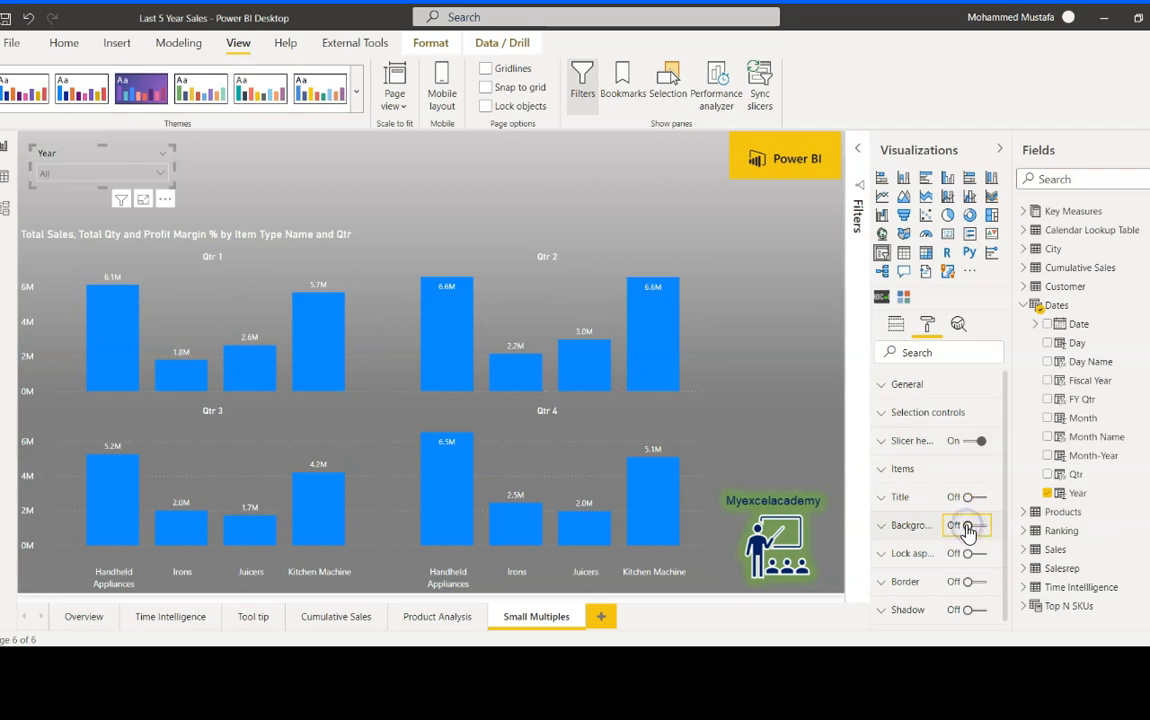
Step: Set the Year slicer's item font color to white and item background to black, and check the look of its year list
click(888, 470)
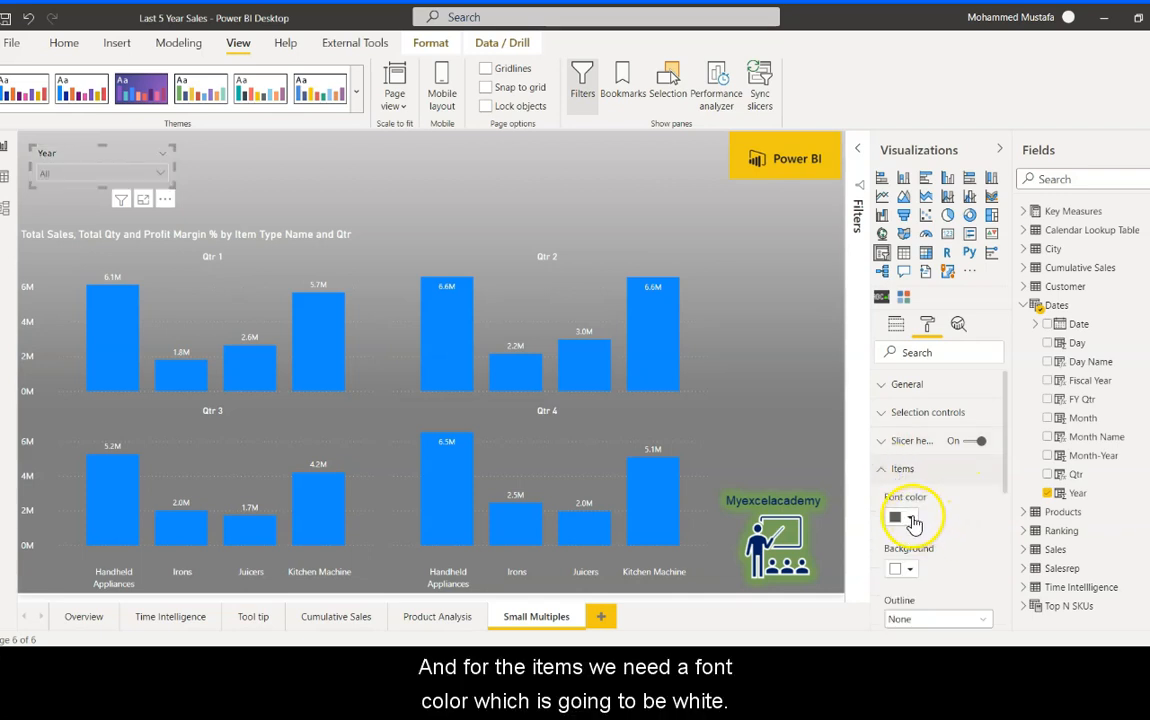
click(912, 521)
click(911, 445)
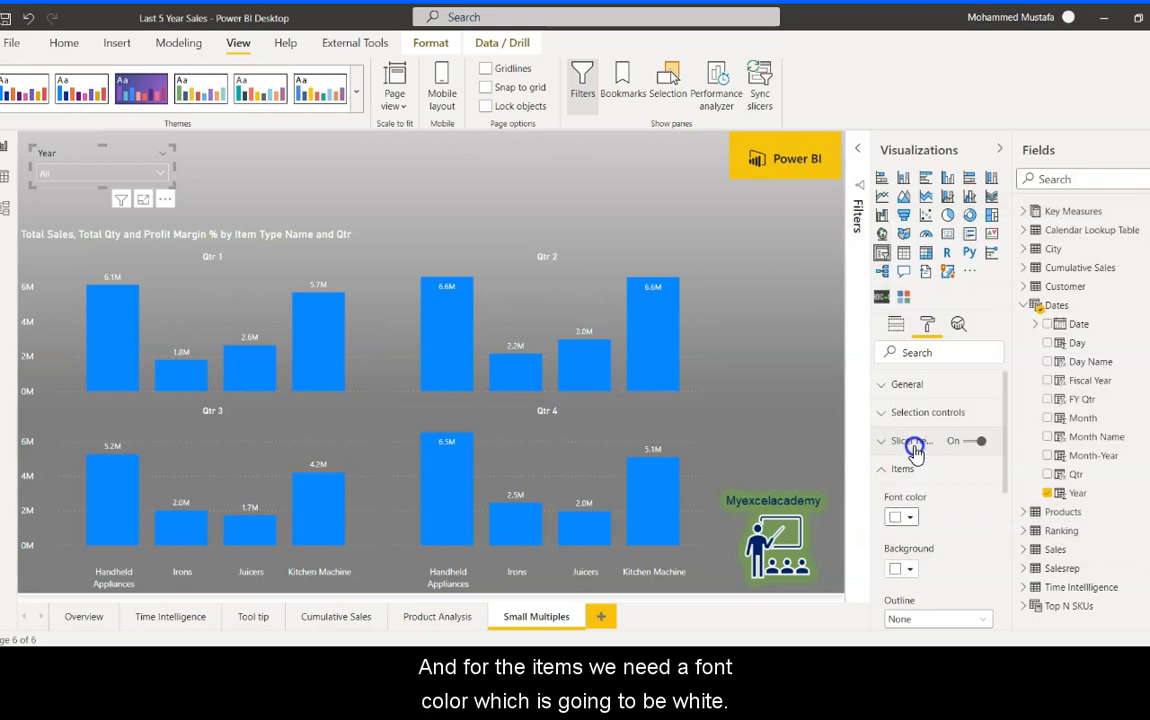
click(911, 574)
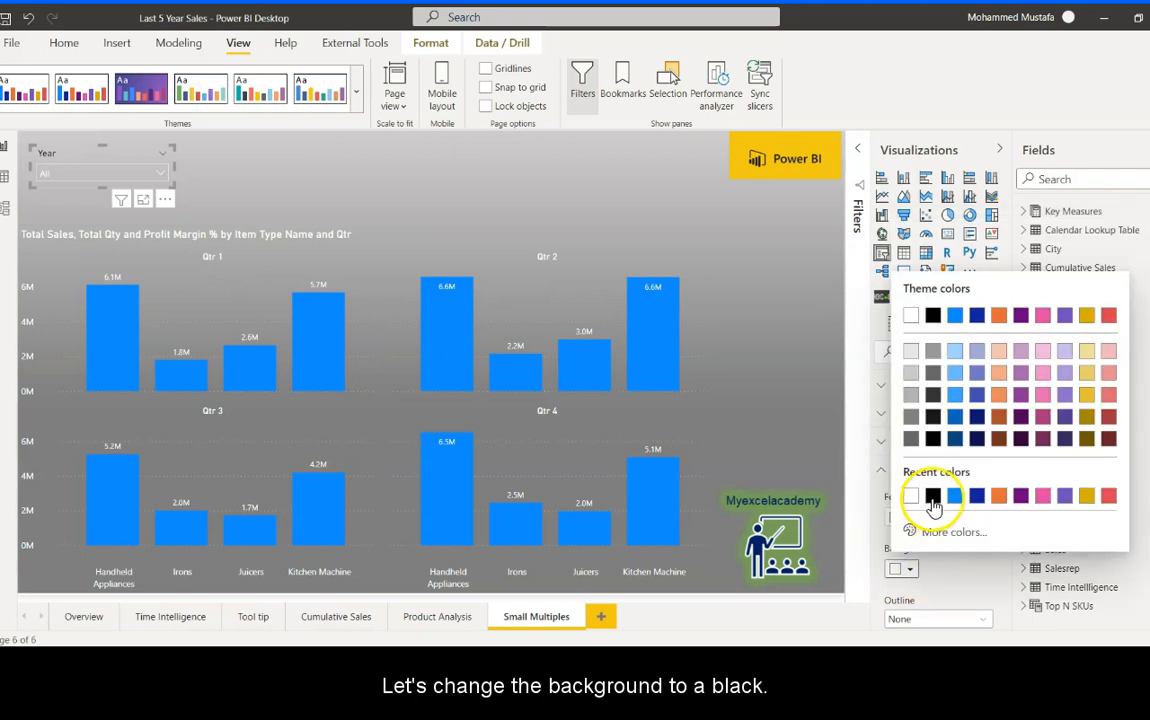
click(932, 500)
click(218, 200)
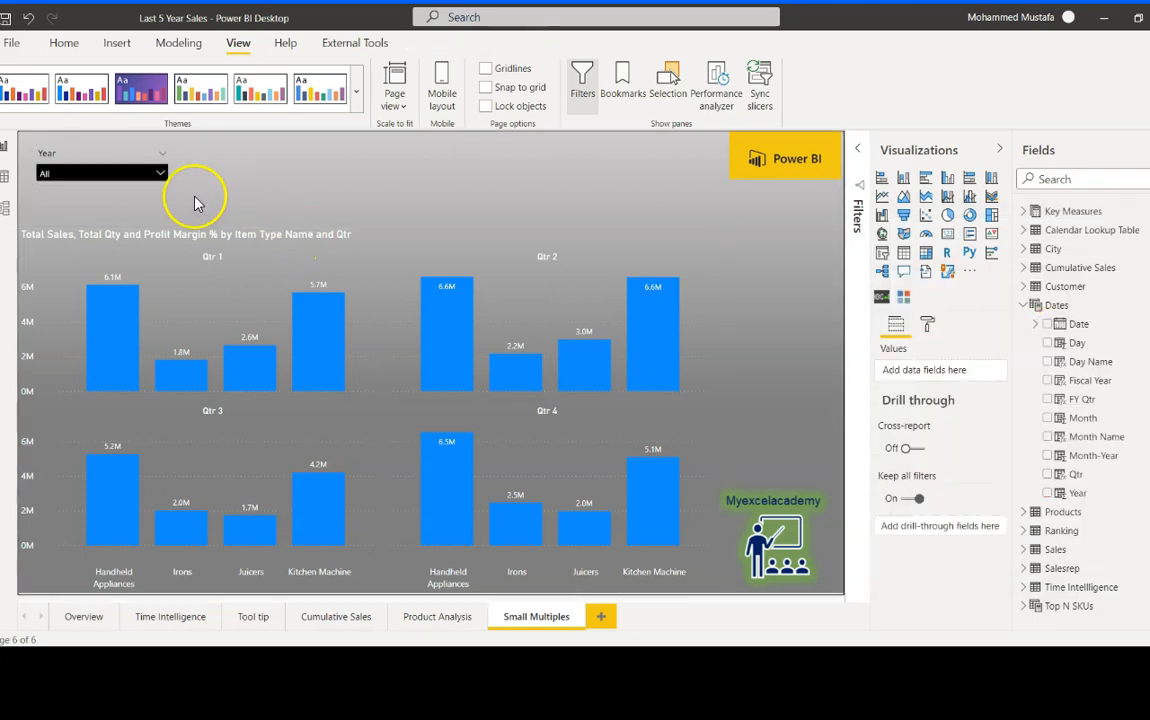
click(160, 173)
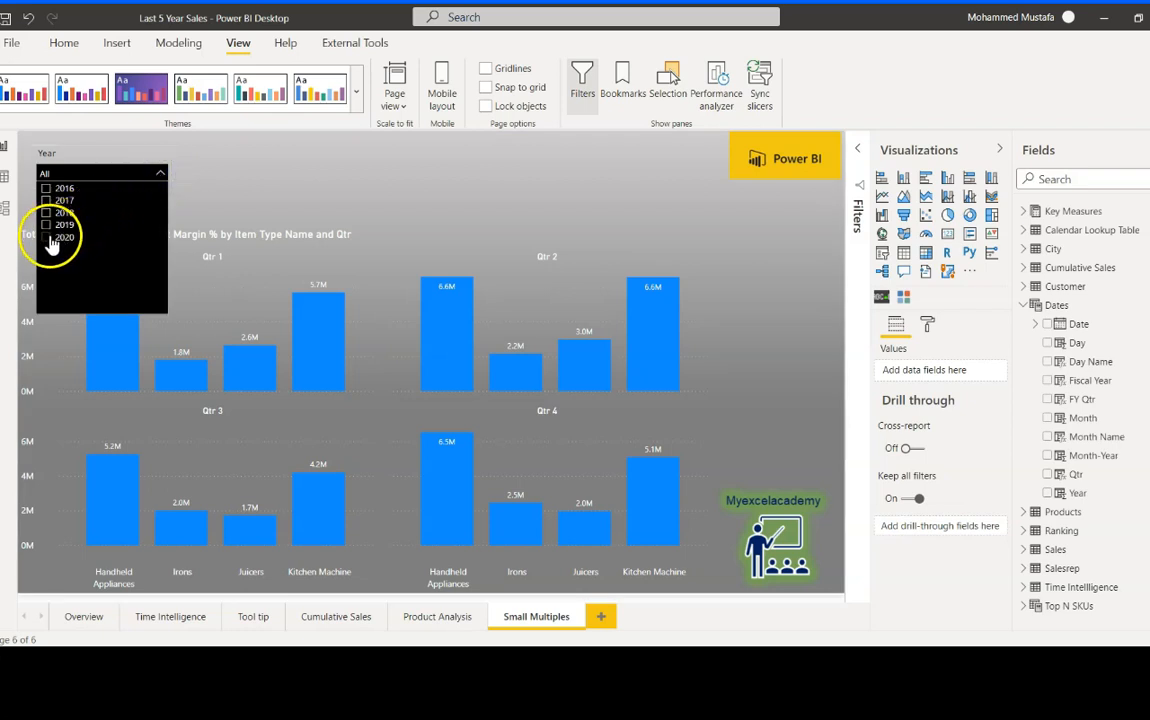
click(207, 195)
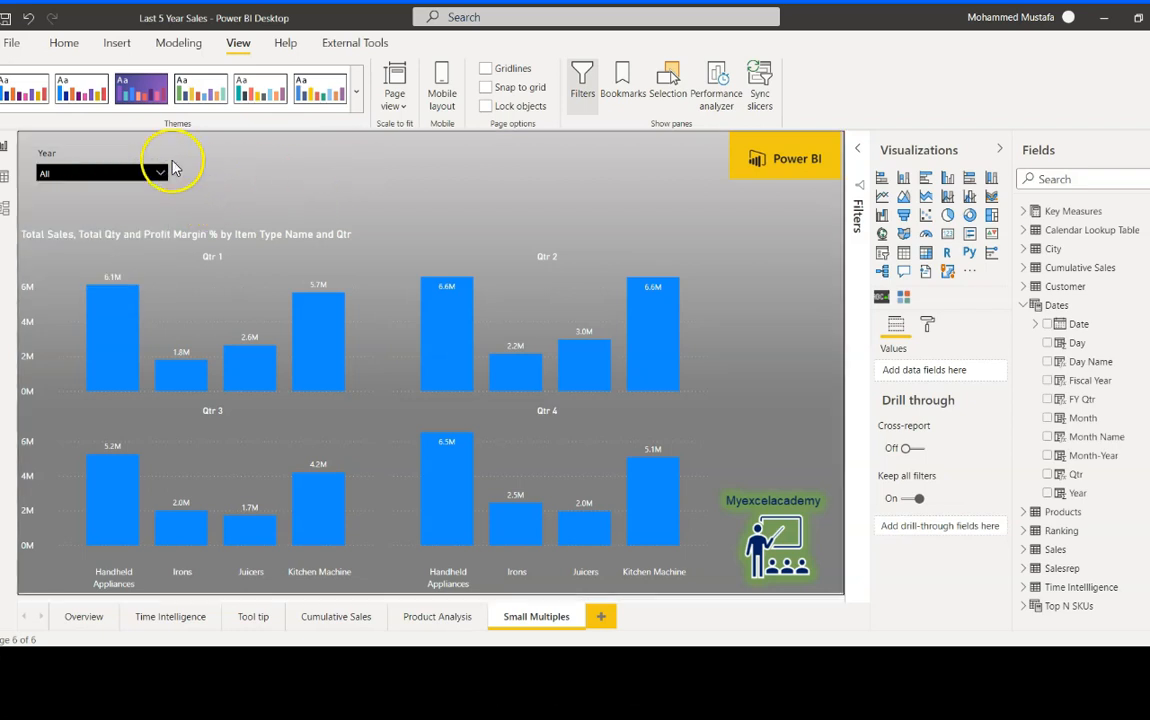
Step: Set the Year slicer's header font family to Segoe UI Bold
click(110, 160)
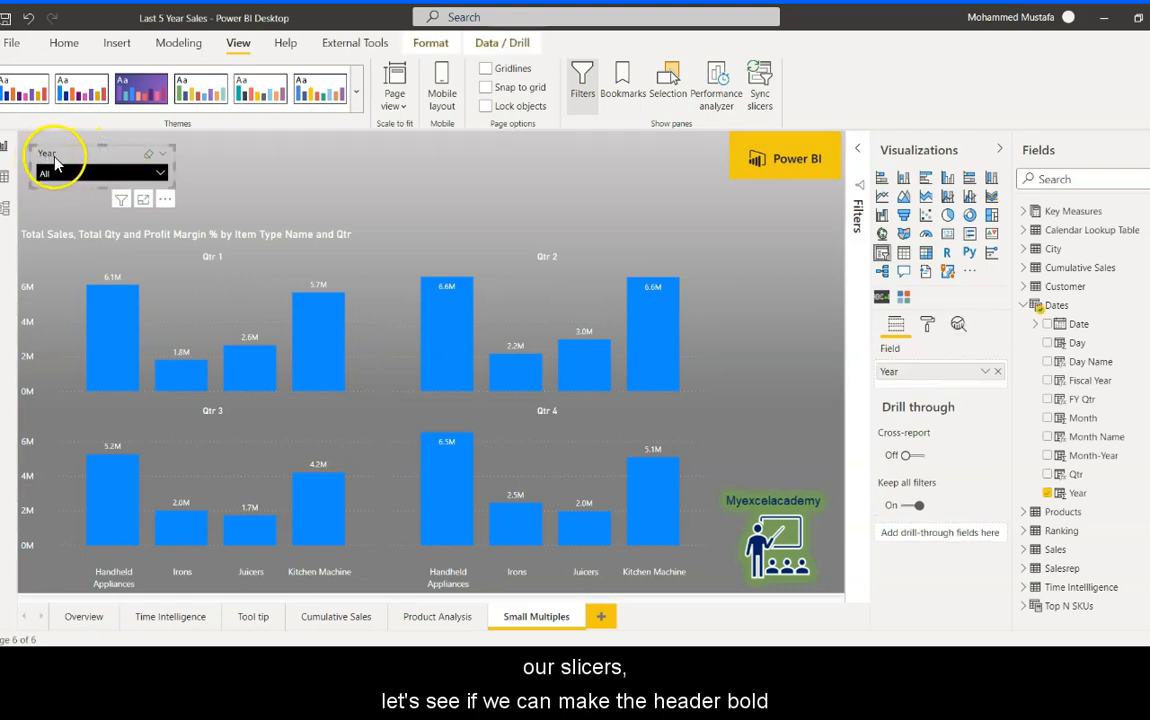
click(927, 325)
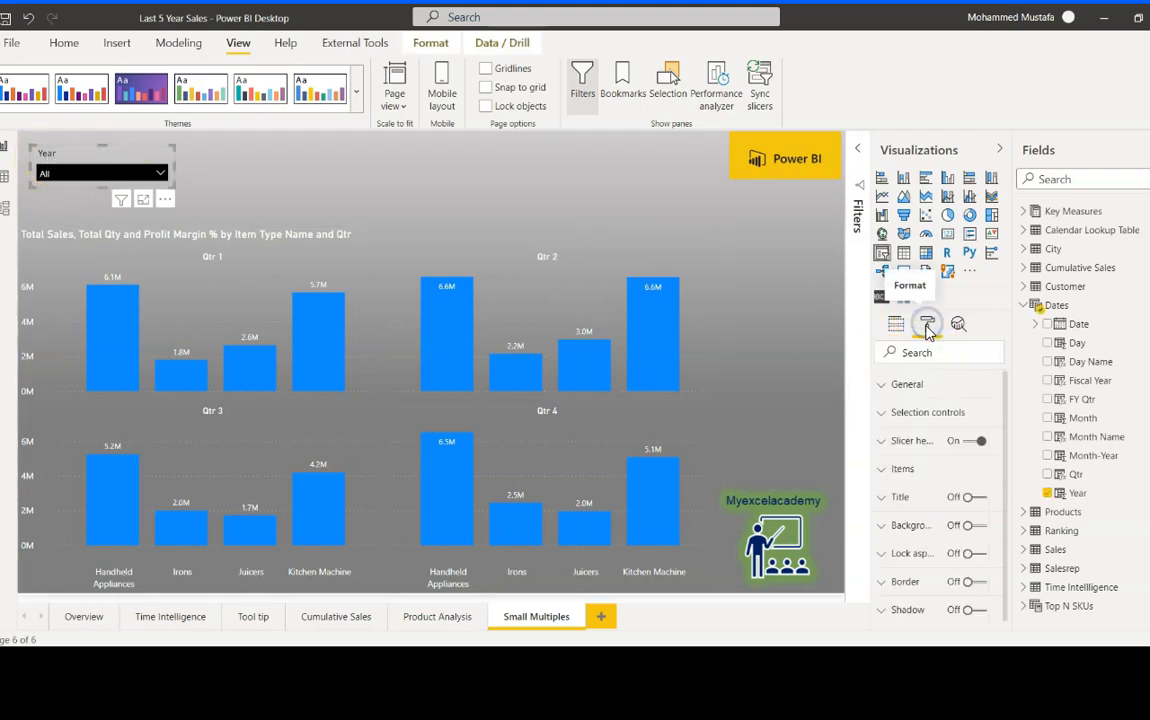
click(884, 441)
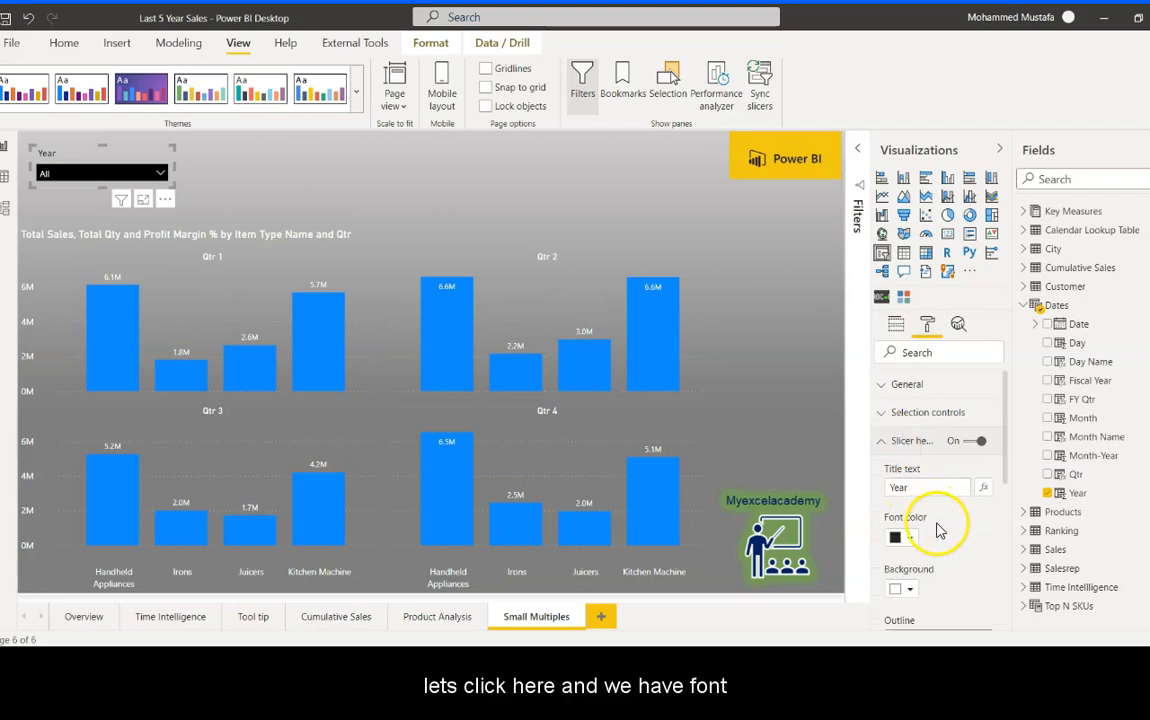
scroll(943, 532, down, 3)
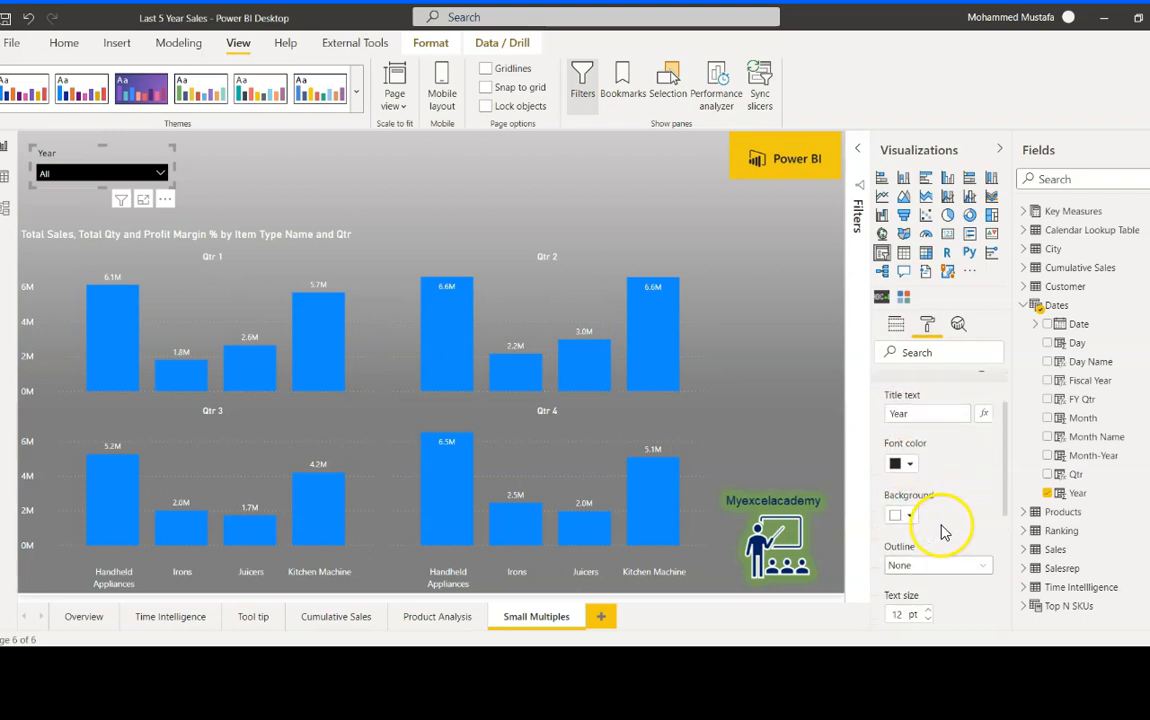
scroll(955, 519, down, 2)
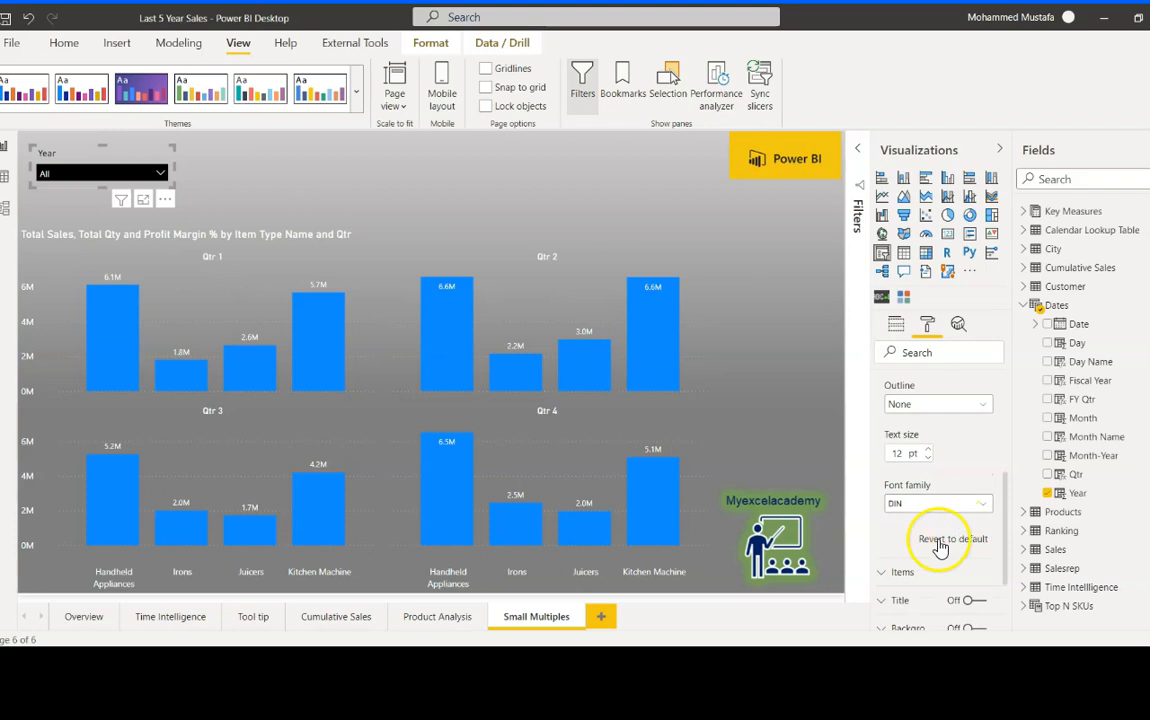
click(983, 513)
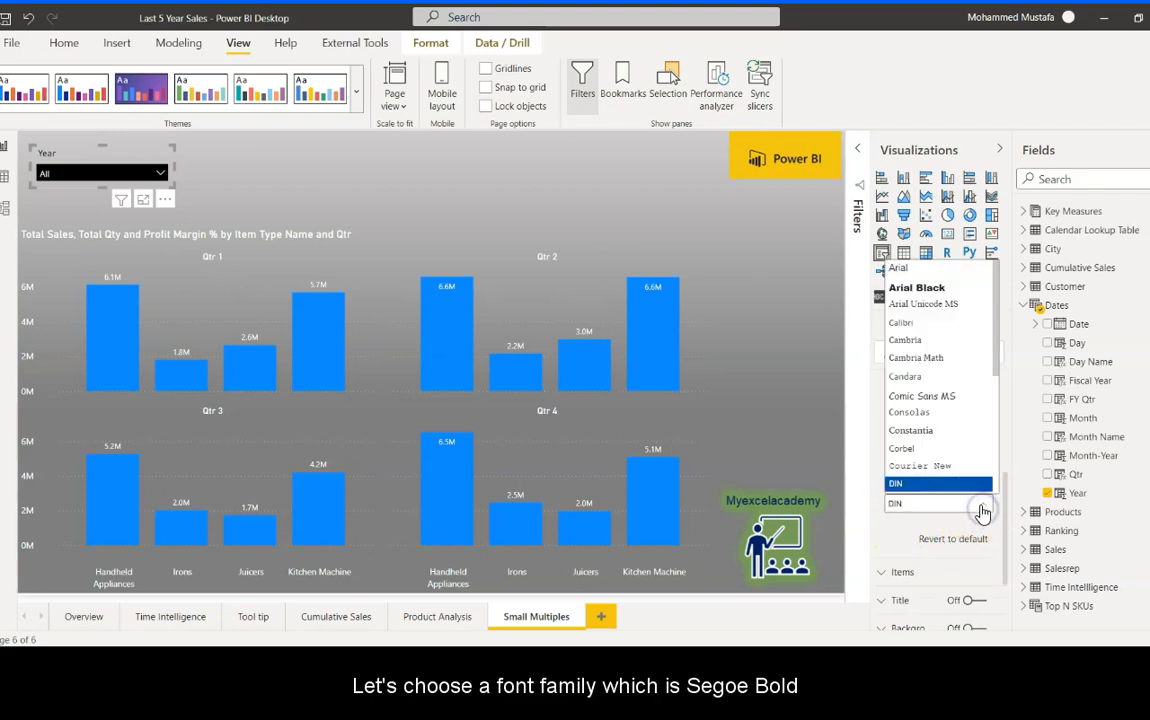
drag(997, 370, 988, 449)
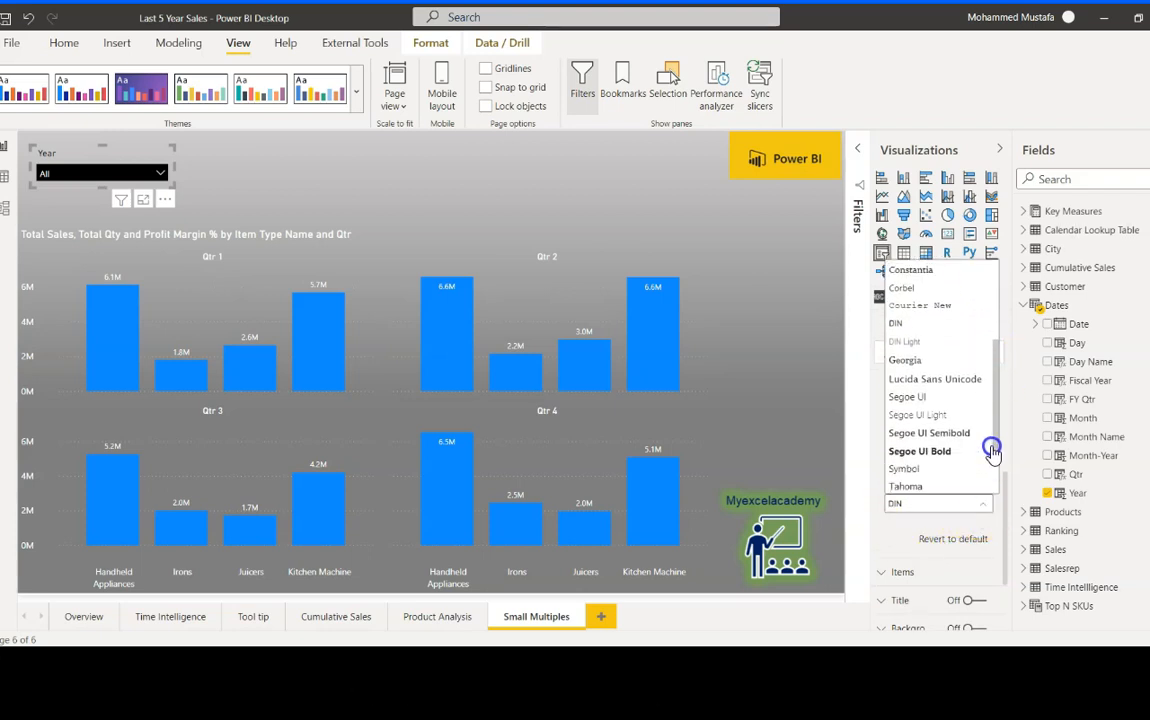
click(931, 453)
click(329, 190)
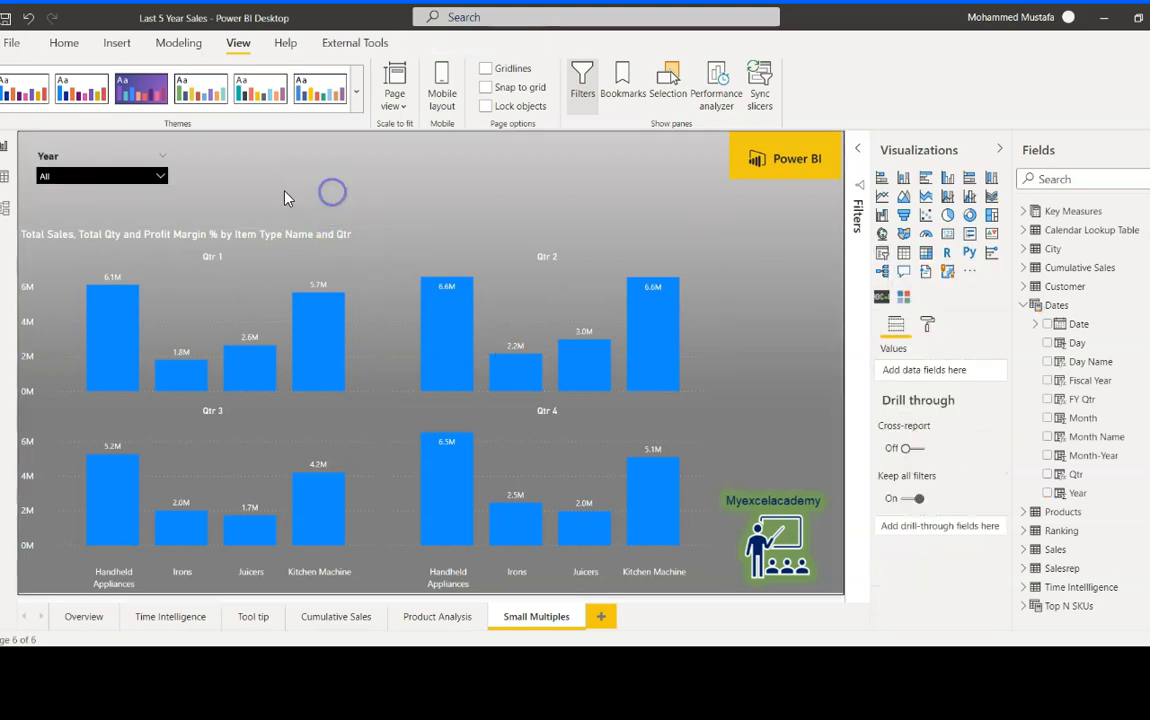
Step: Duplicate the formatted Year slicer twice and place the copies beside the original in an evenly spaced row above the chart
click(95, 163)
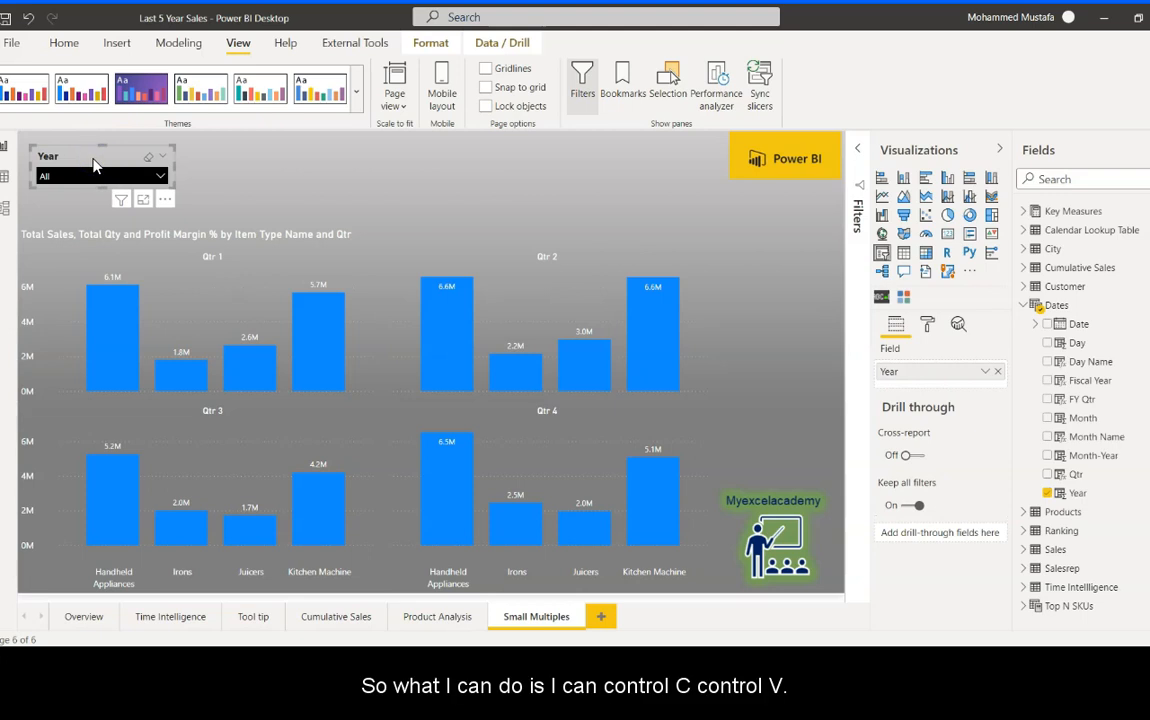
key(ctrl+c)
key(ctrl+v)
drag(95, 163, 270, 155)
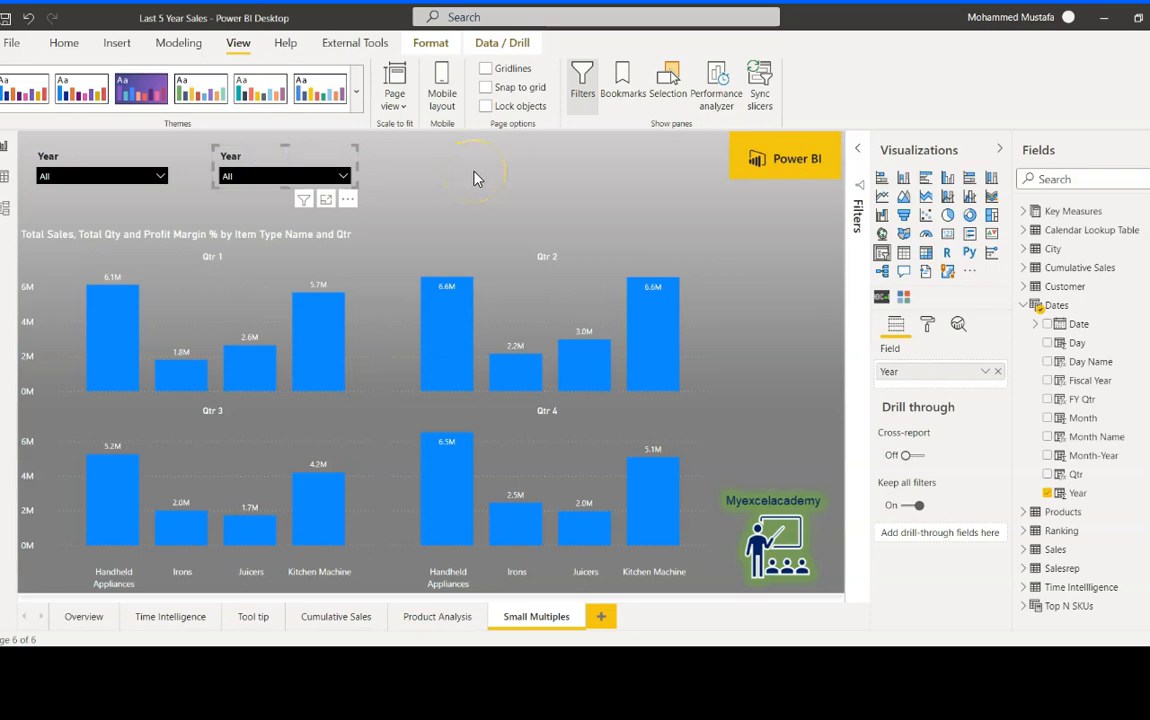
click(313, 177)
key(ctrl+c)
key(ctrl+v)
drag(290, 172, 457, 159)
Step: Replace the Year field in the second slicer with Customer Name from the Customer table
click(136, 167)
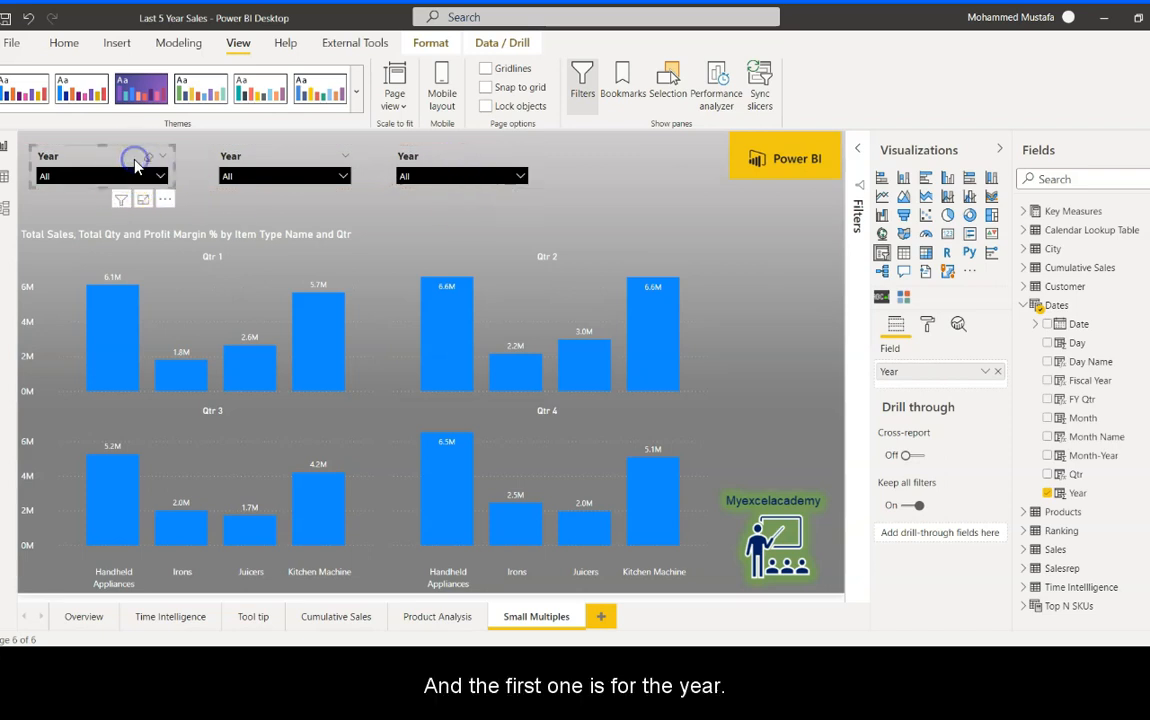
click(280, 165)
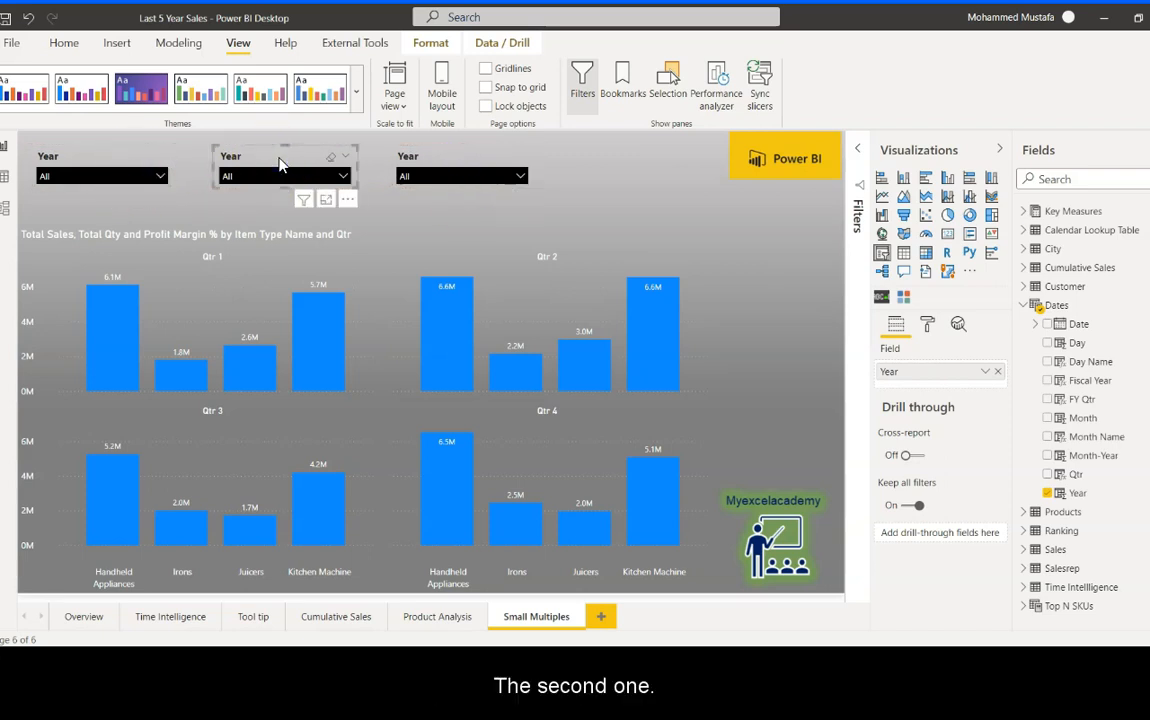
click(1022, 306)
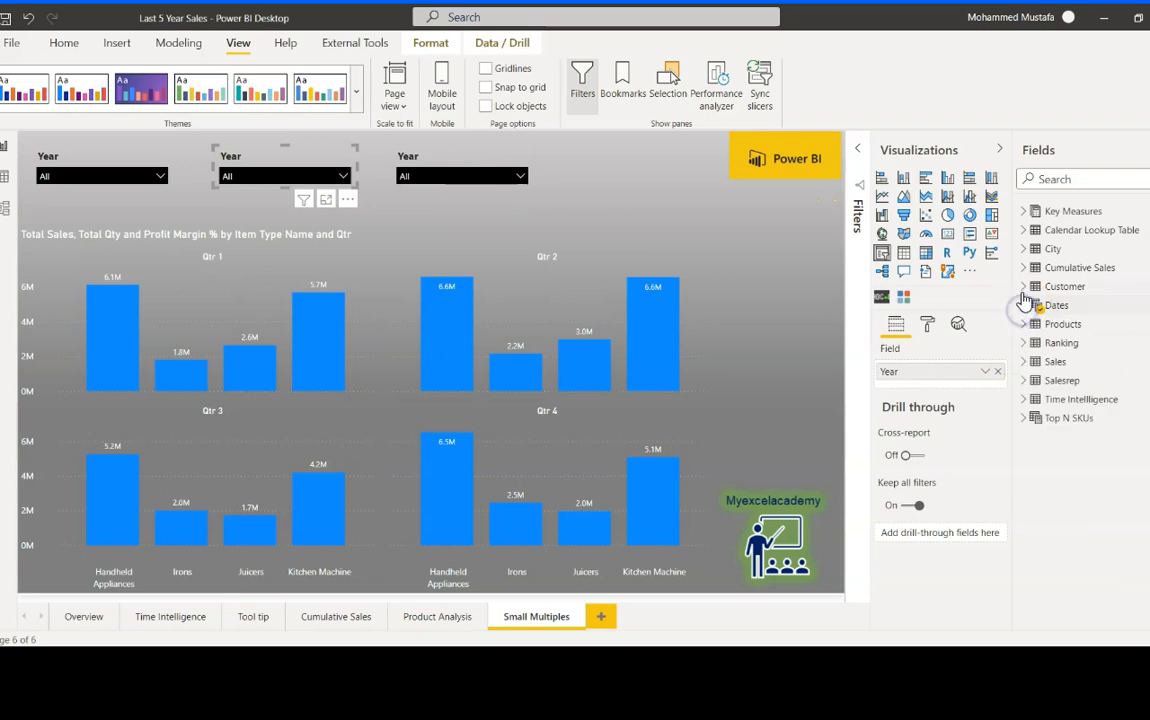
click(1023, 287)
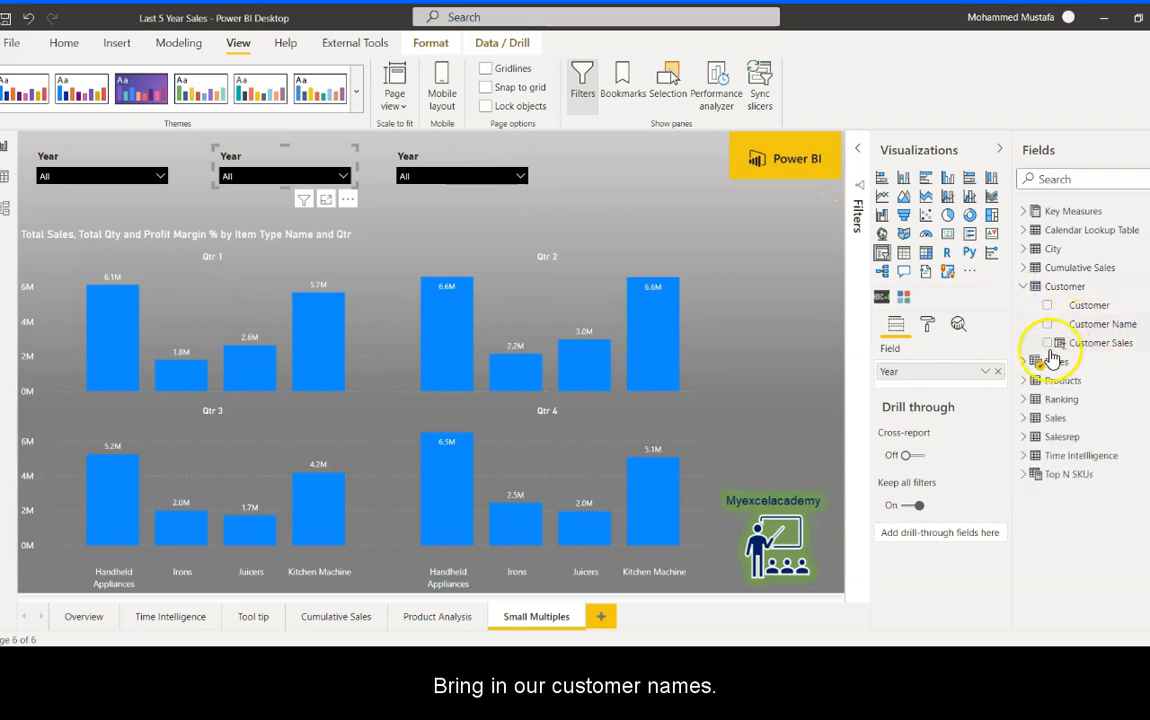
click(997, 371)
drag(1100, 324, 940, 372)
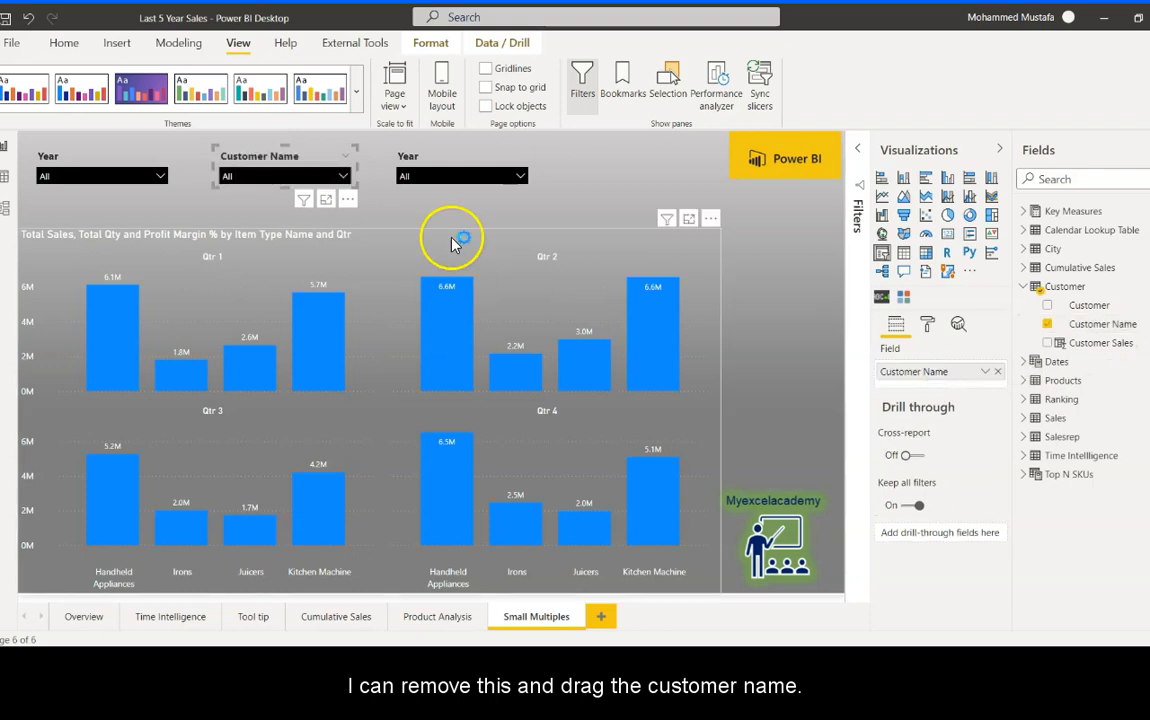
click(436, 212)
Step: Replace the Year field in the third slicer with Sales Rep Name from the Salesrep table
click(447, 163)
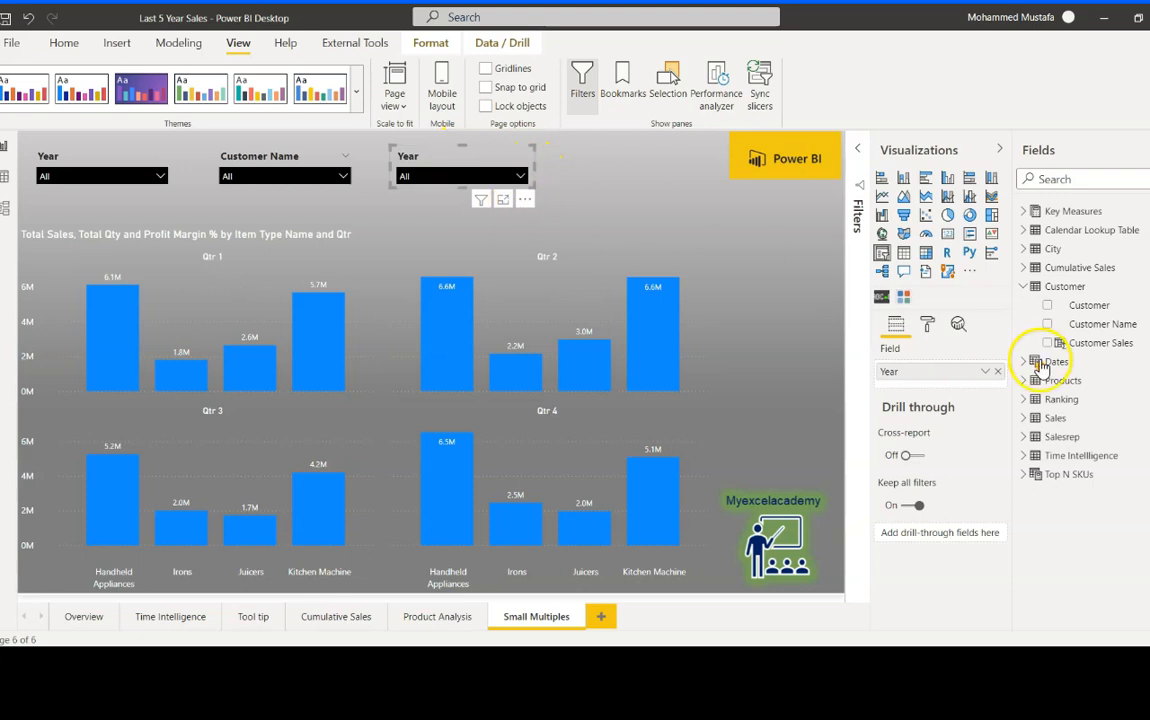
click(997, 371)
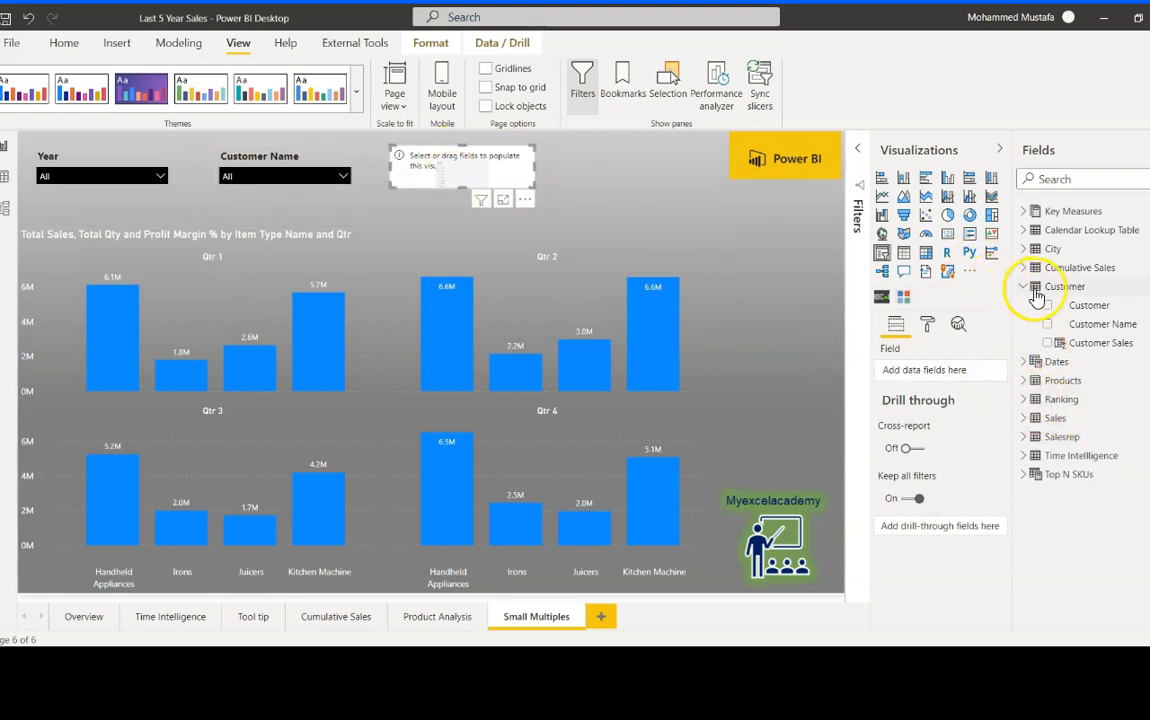
click(1025, 286)
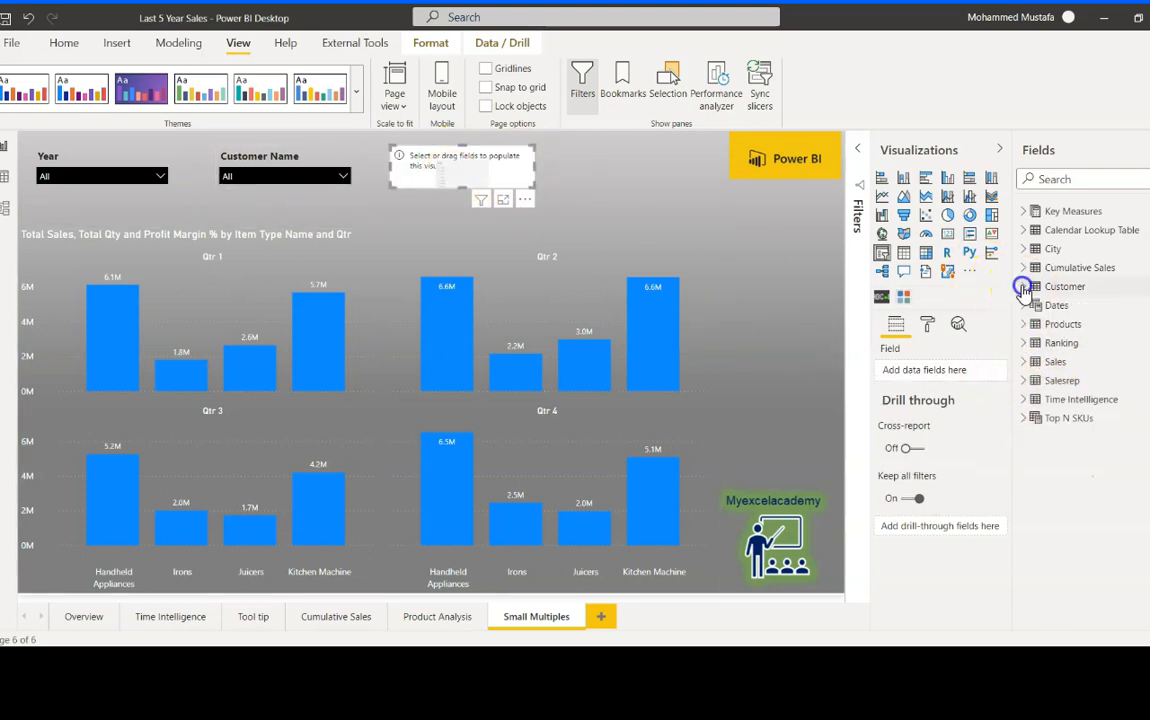
click(1025, 363)
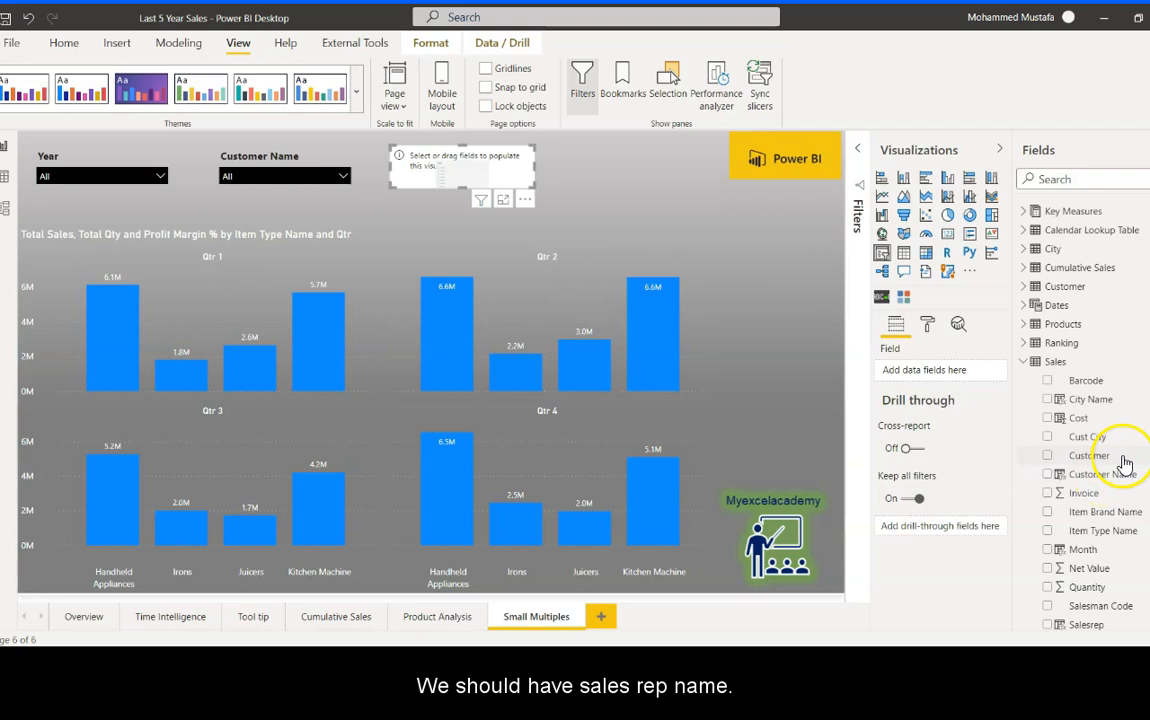
click(1026, 363)
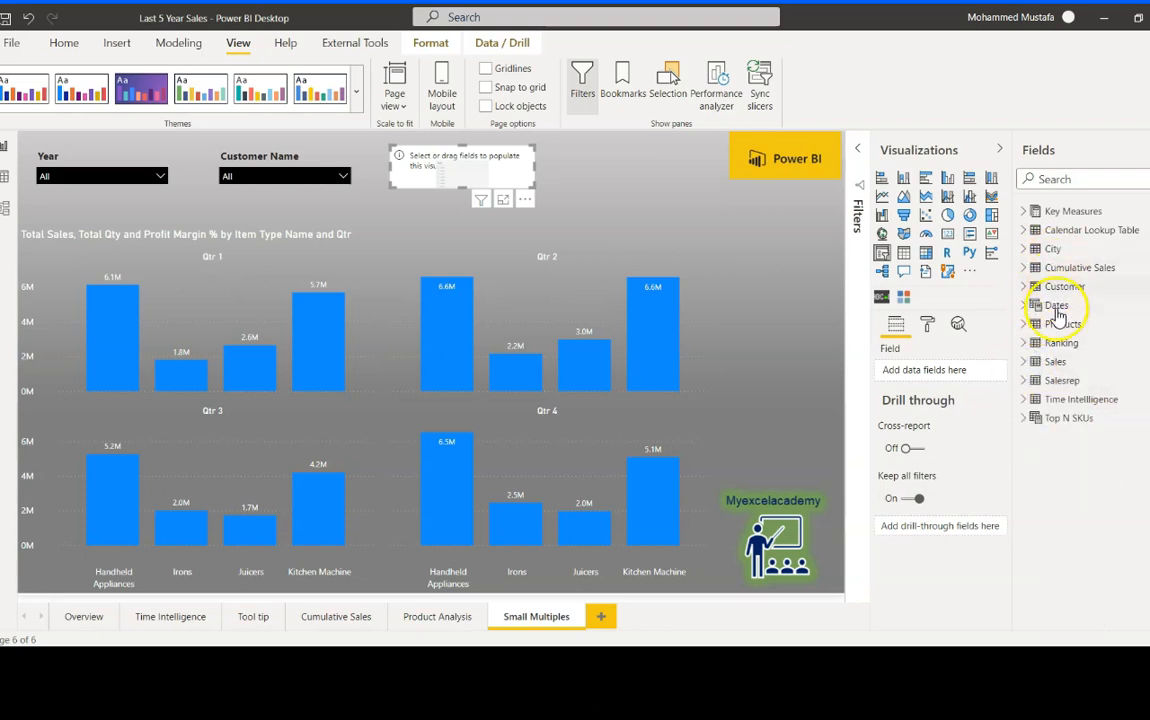
click(1026, 381)
drag(1132, 399, 965, 372)
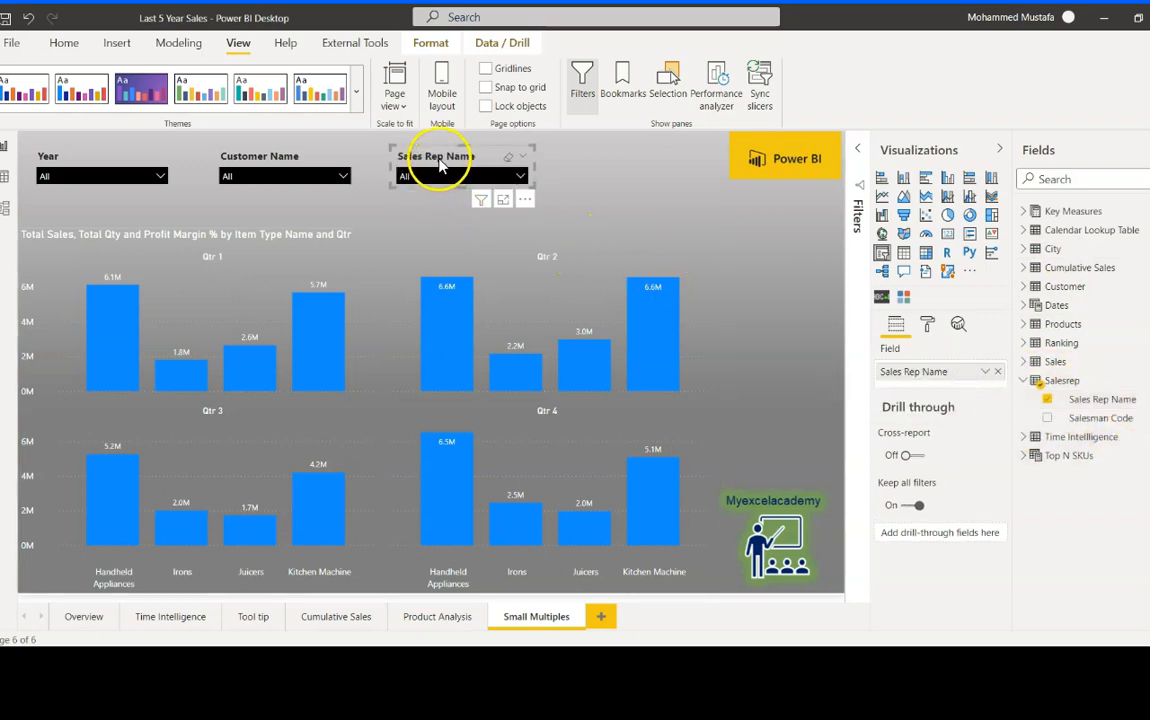
Step: Duplicate the Sales Rep Name slicer, place the copy at the end of the row, and switch its field to City Name from the City table
key(ctrl+c)
key(ctrl+v)
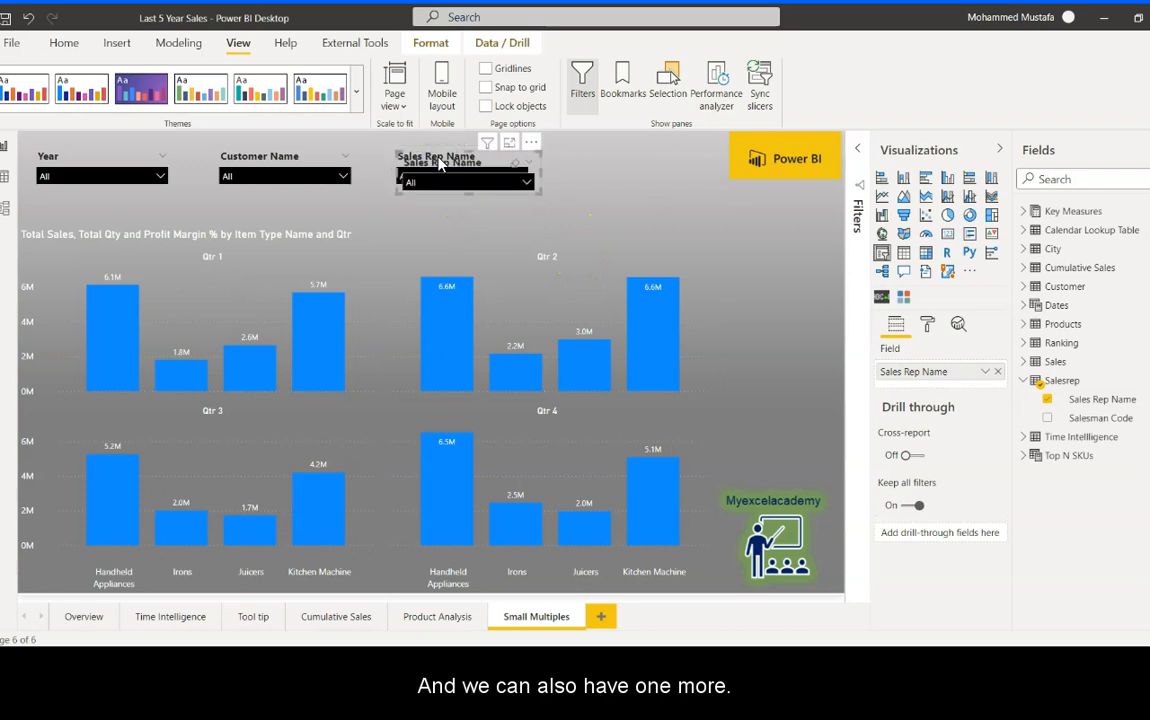
drag(439, 168, 609, 158)
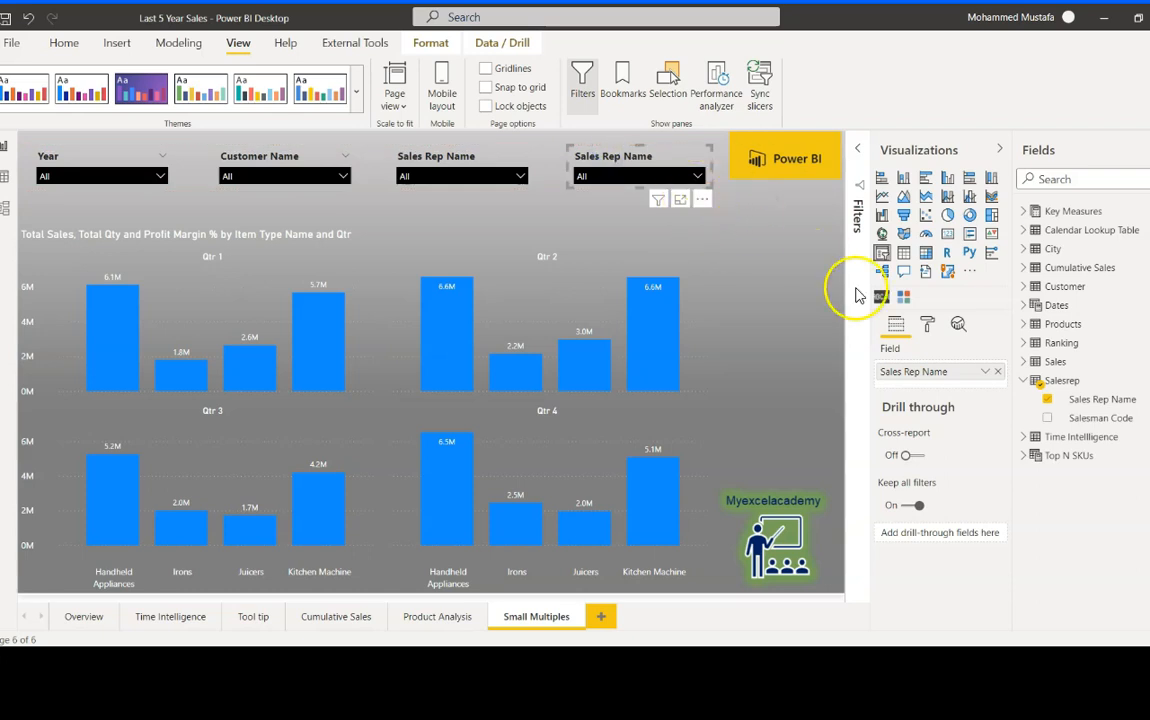
click(999, 372)
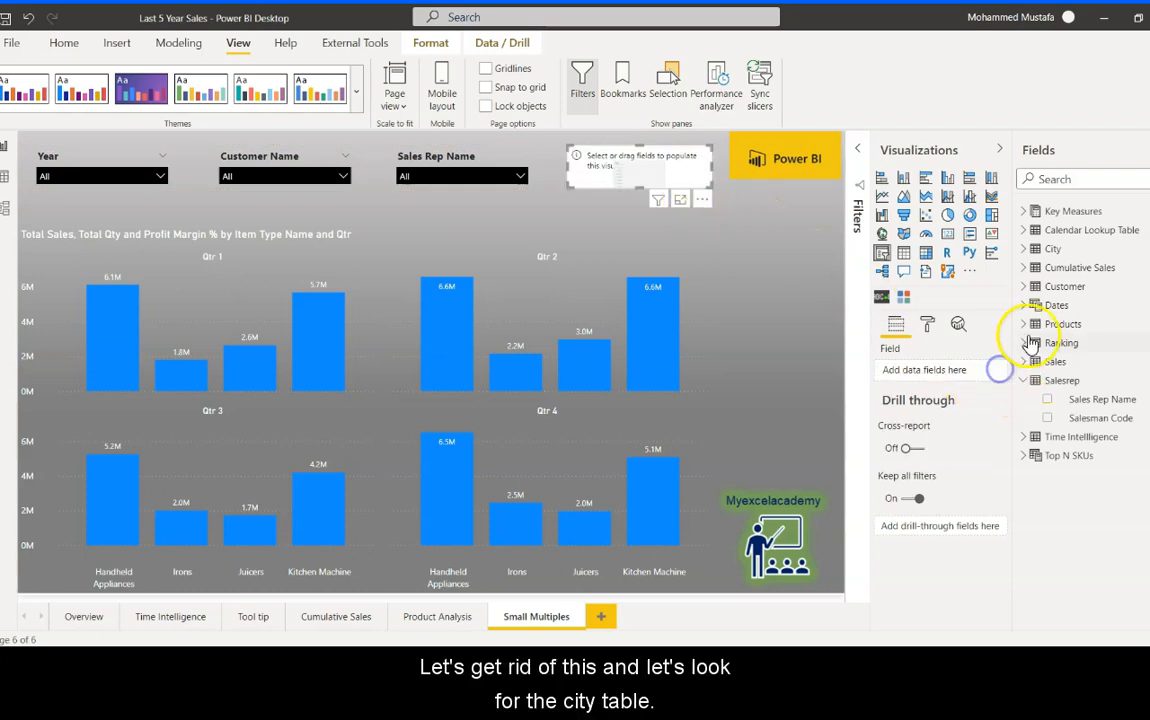
click(1026, 250)
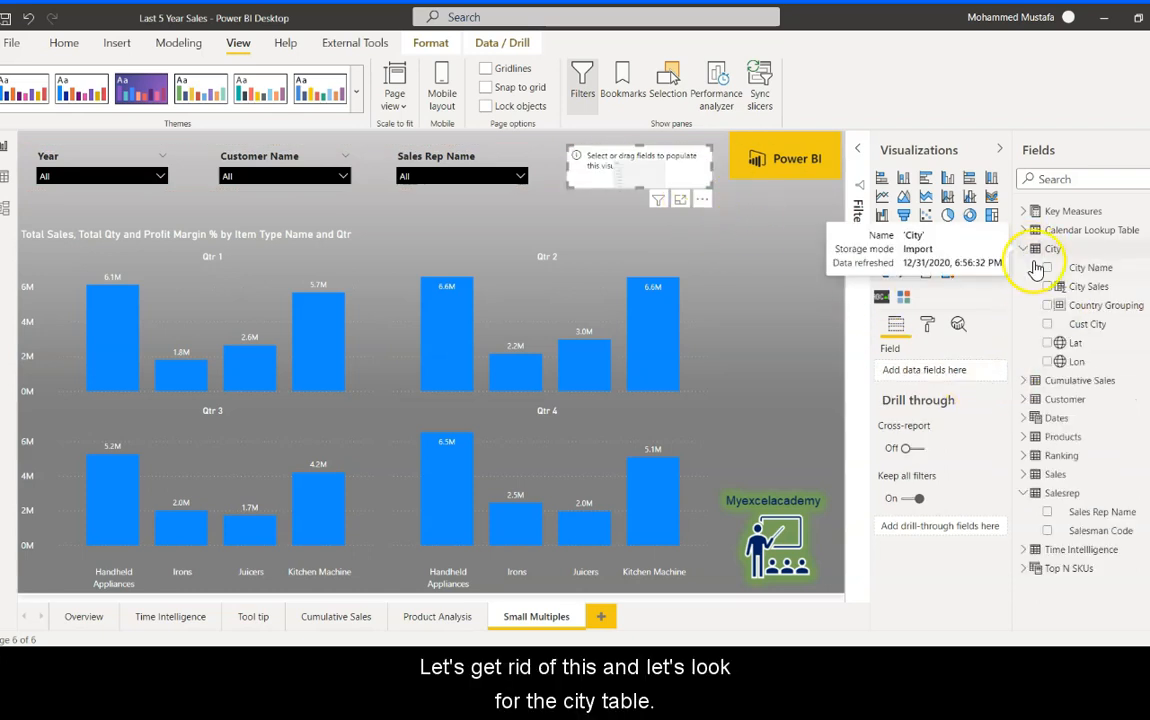
drag(1124, 272, 948, 372)
click(741, 216)
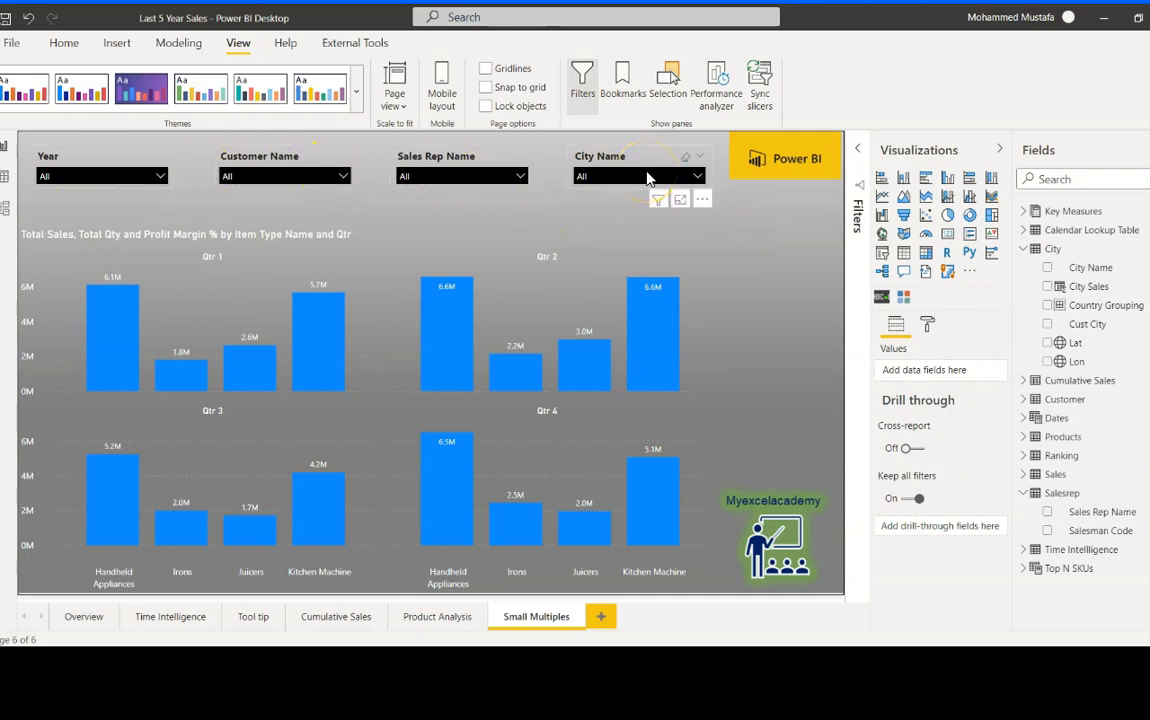
Step: Filter the chart to the year 2020 and the city Dubai with the Year and City Name slicers
click(161, 179)
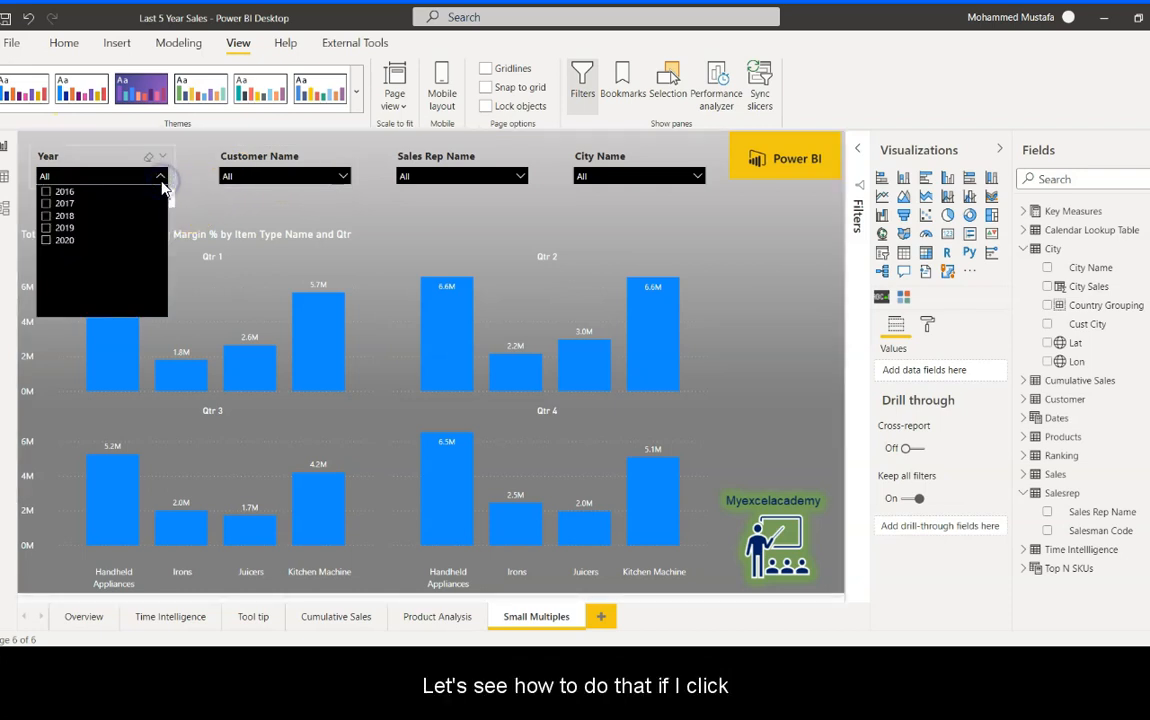
click(50, 240)
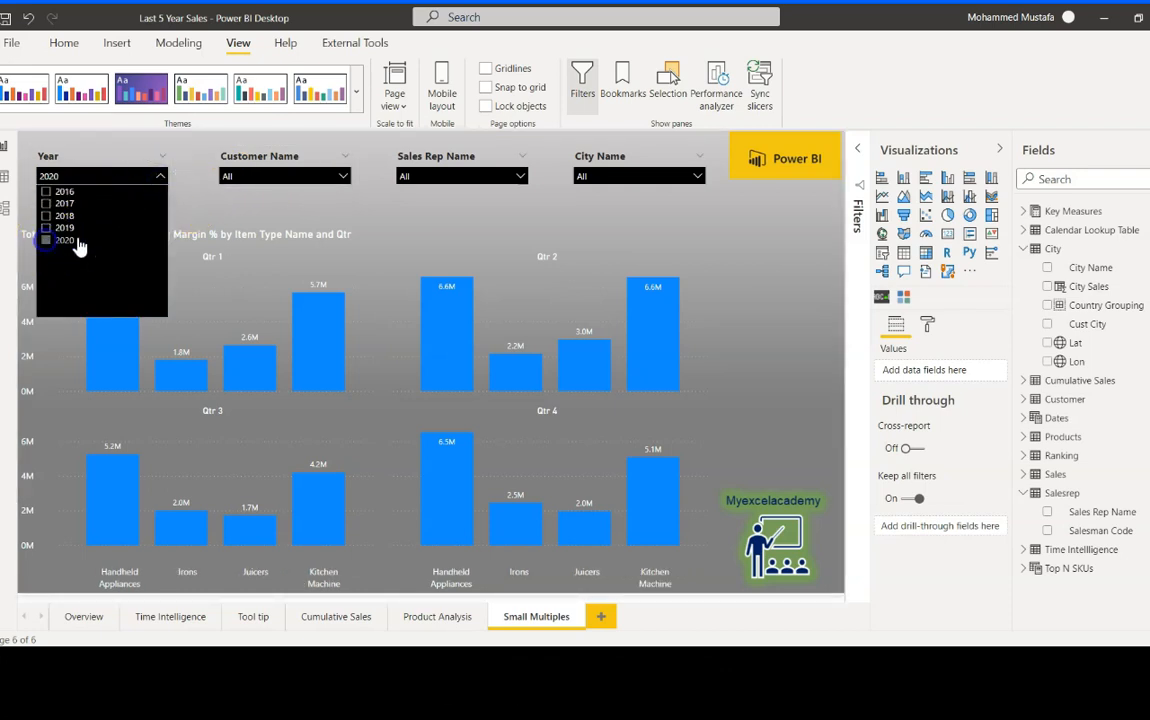
click(200, 205)
click(697, 177)
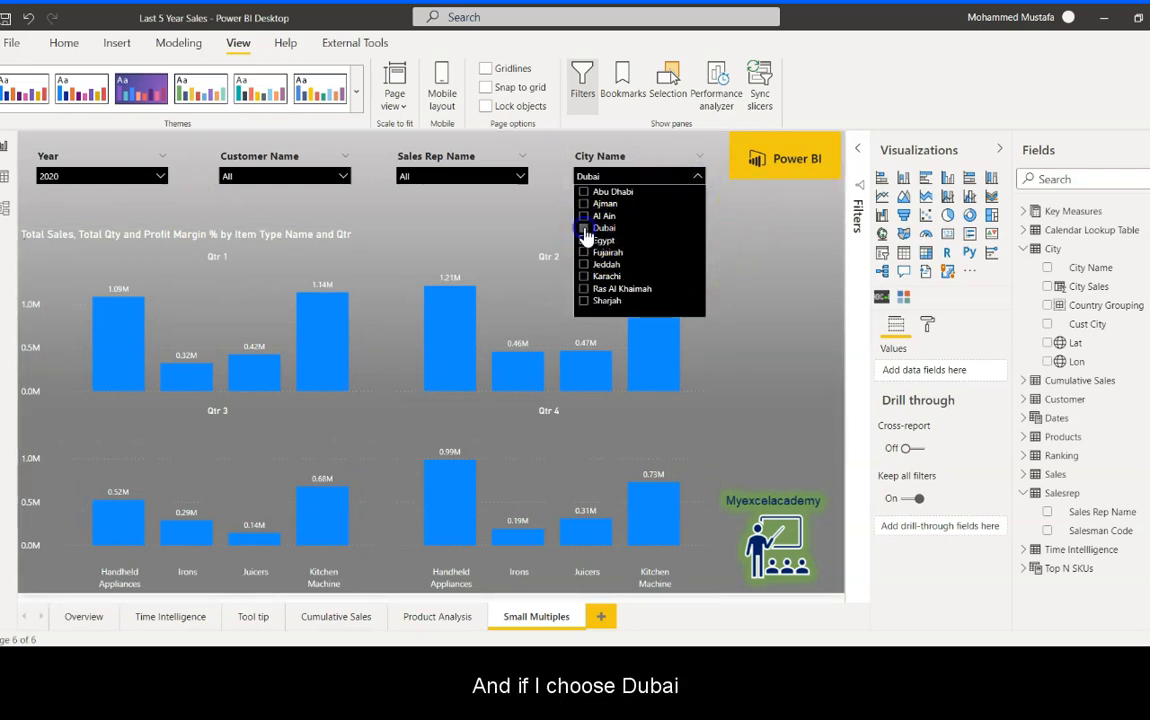
click(526, 205)
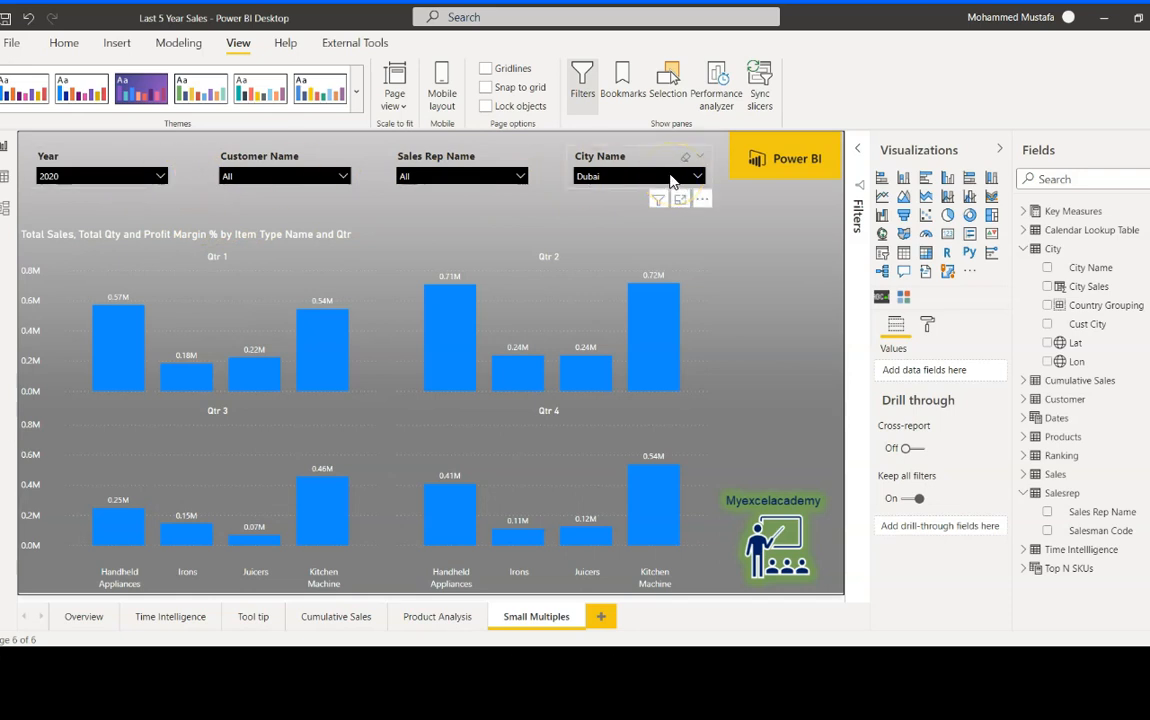
click(532, 207)
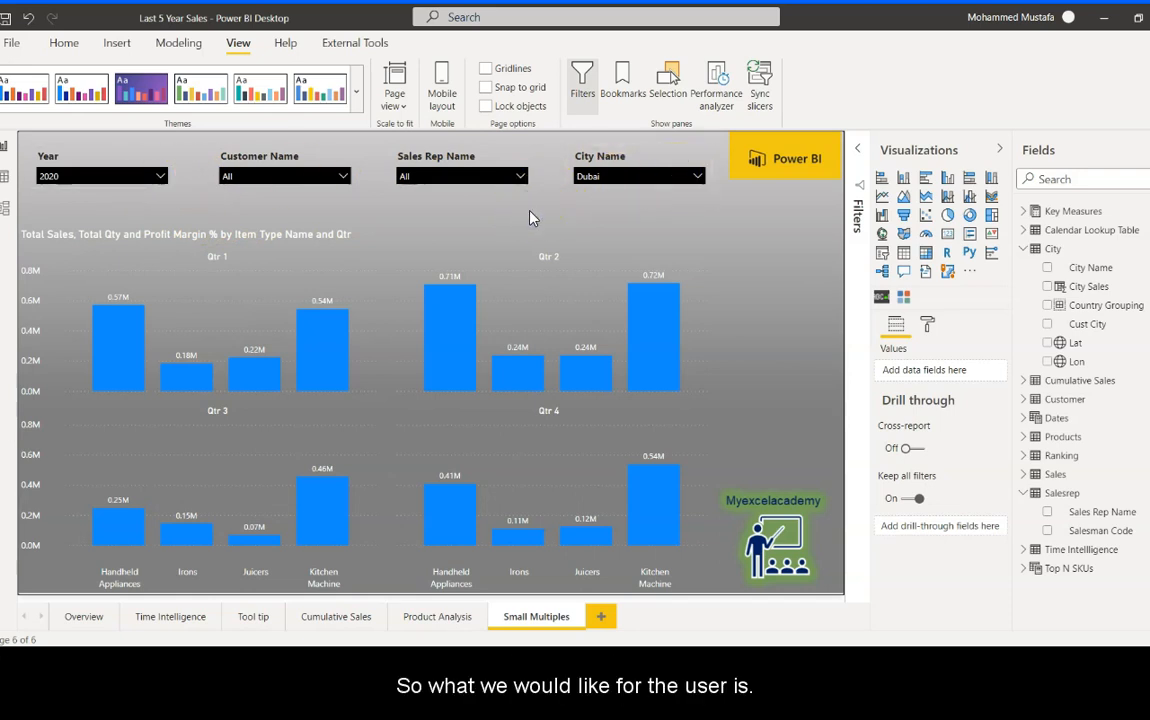
click(532, 218)
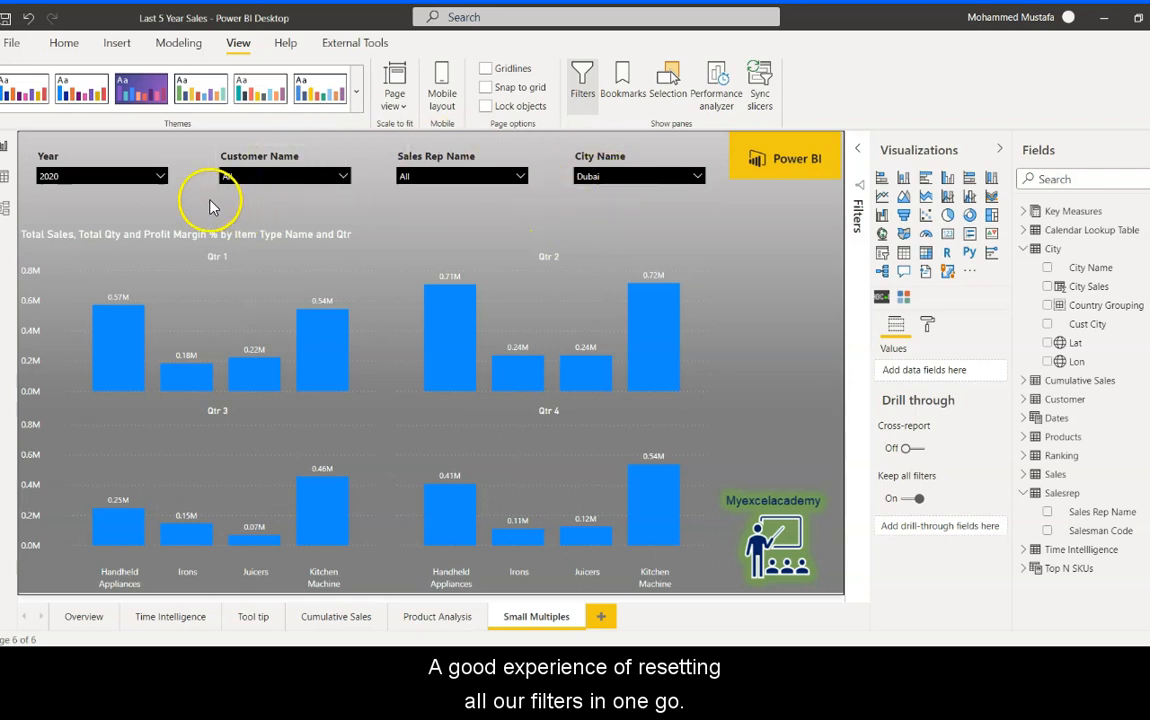
Step: Select Danube Intl in the Customer Name slicer and clear the Year slicer's selection
click(343, 178)
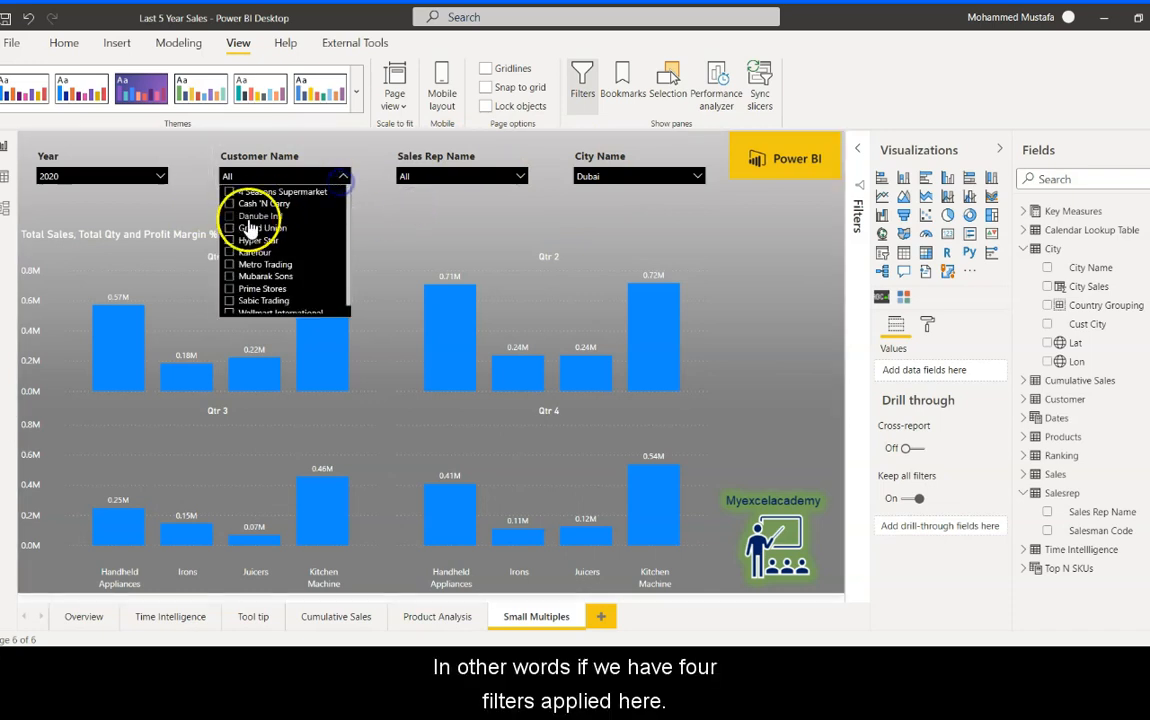
click(255, 218)
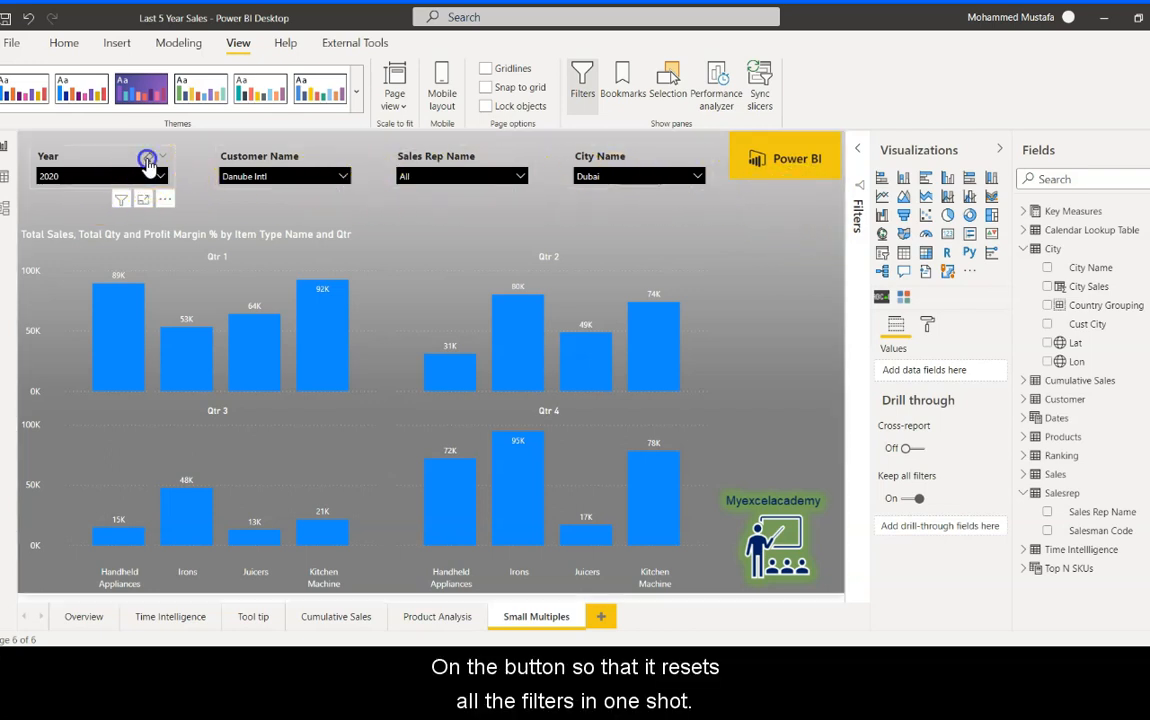
click(148, 158)
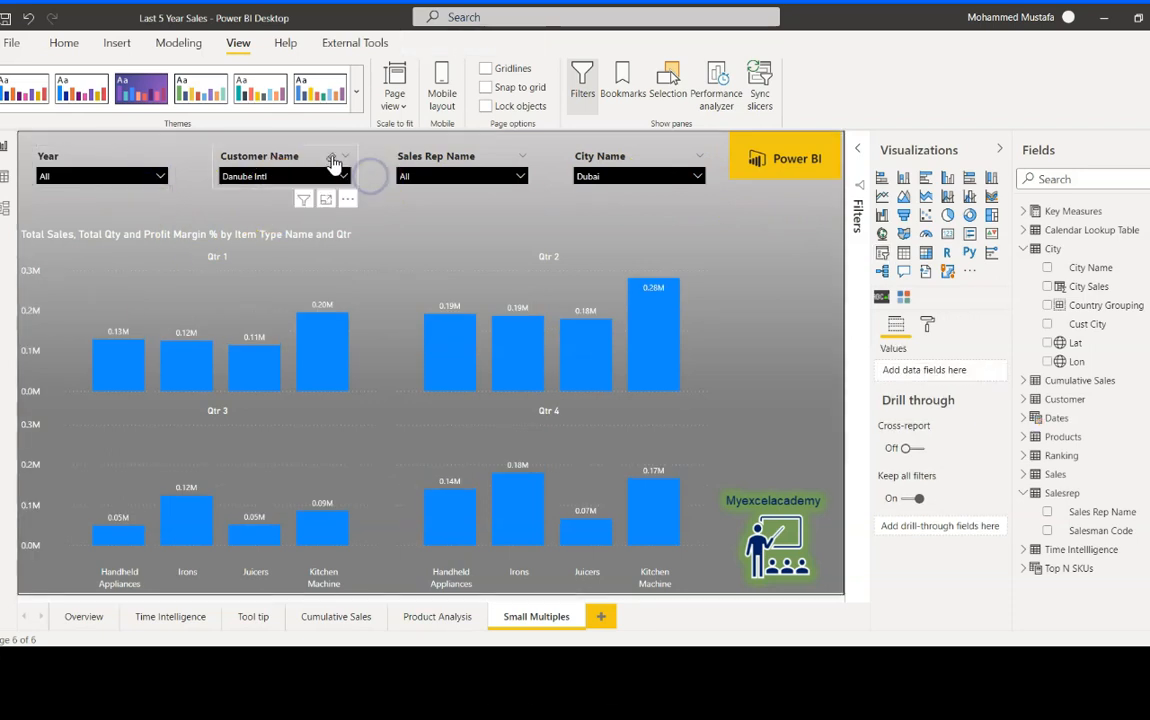
Step: Clear the Customer Name slicer's selection
click(331, 161)
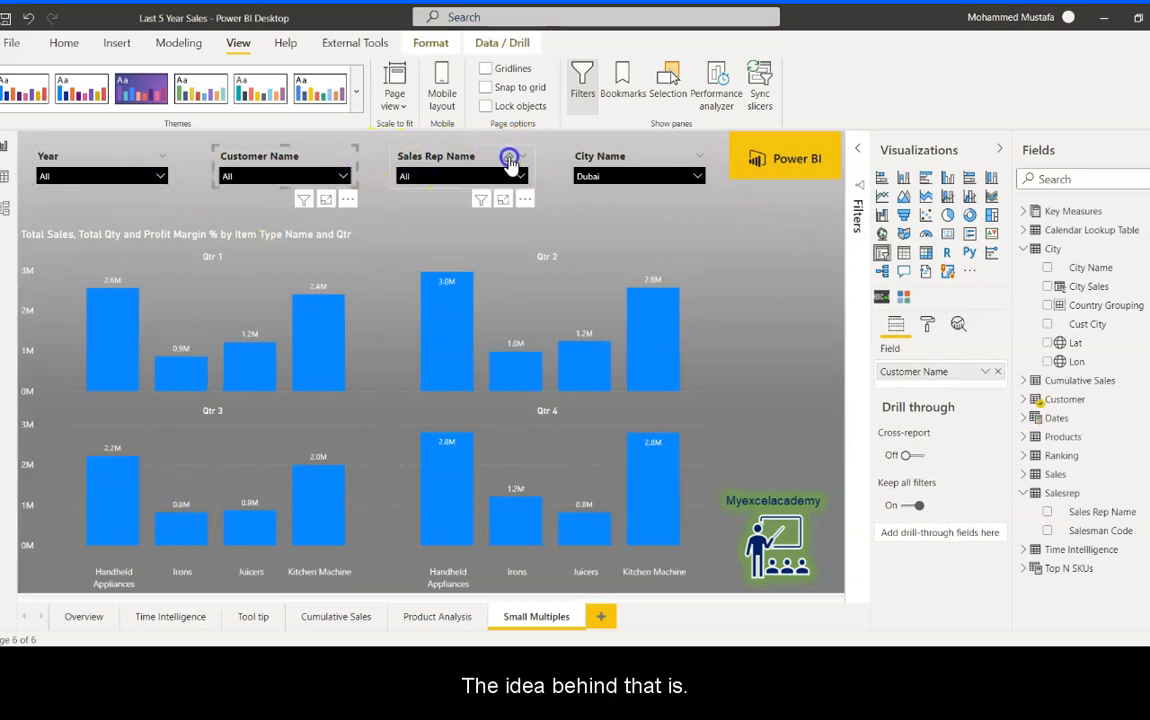
click(557, 187)
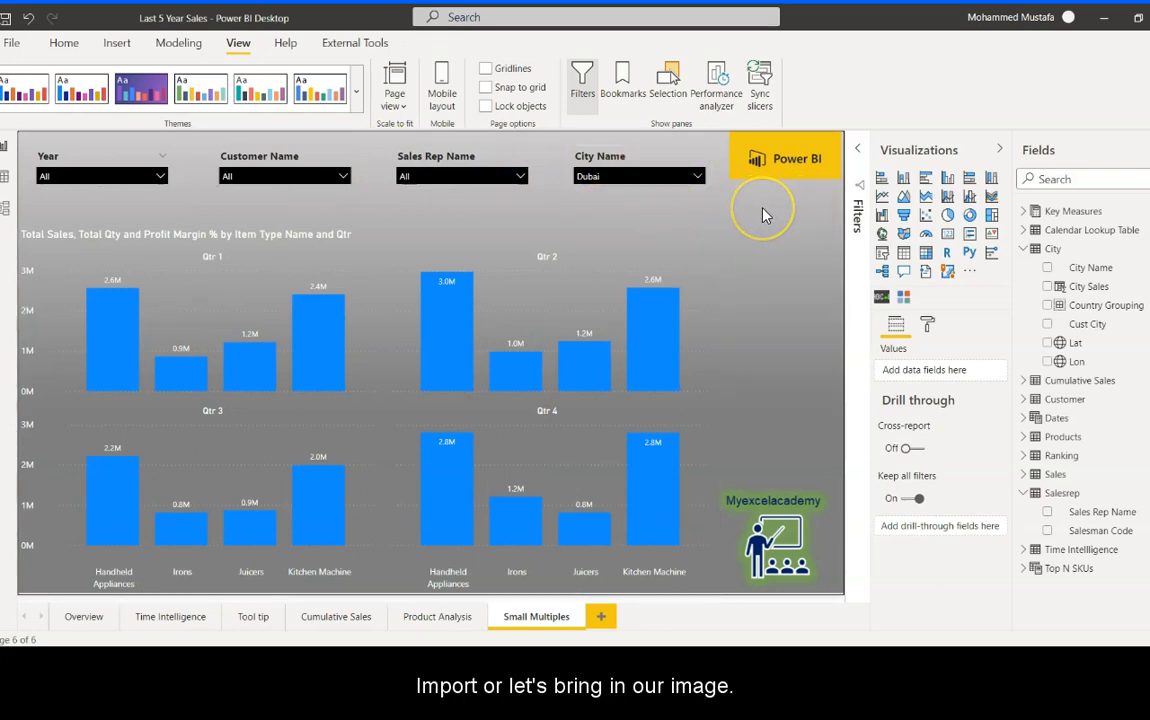
click(713, 218)
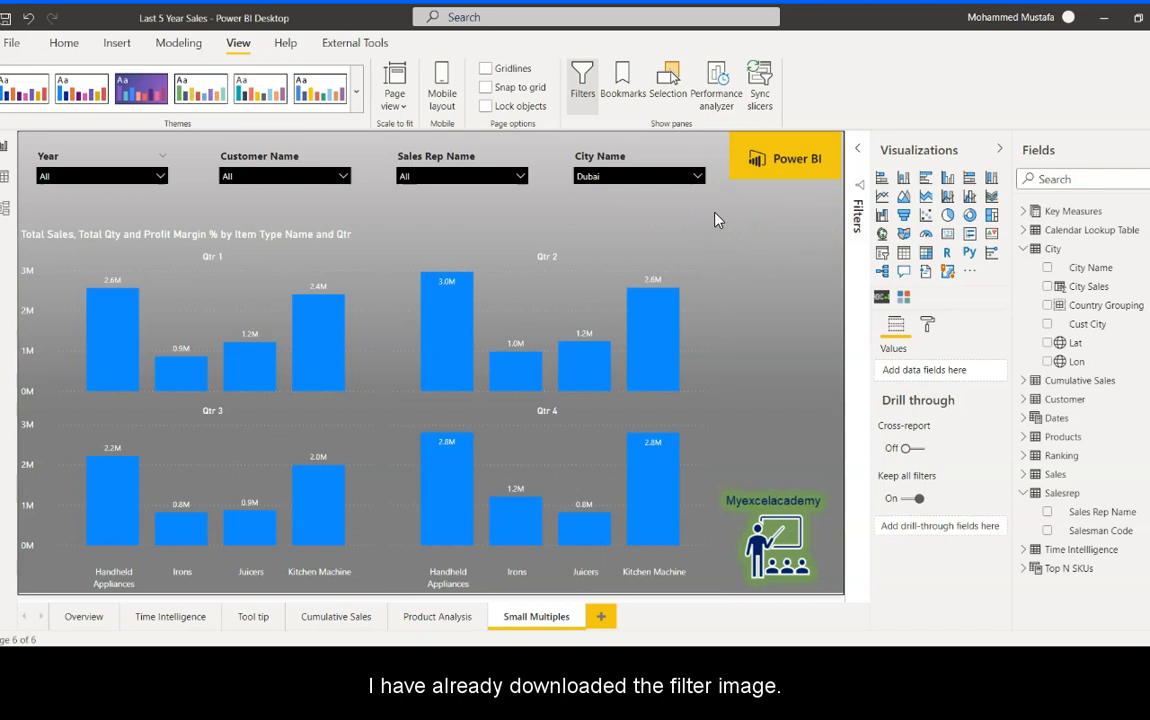
Step: Insert the filter.png image from the Desktop folder MBA in Excel, subfolder 12. Power BI, and shrink it to fit below the Power BI logo
click(114, 44)
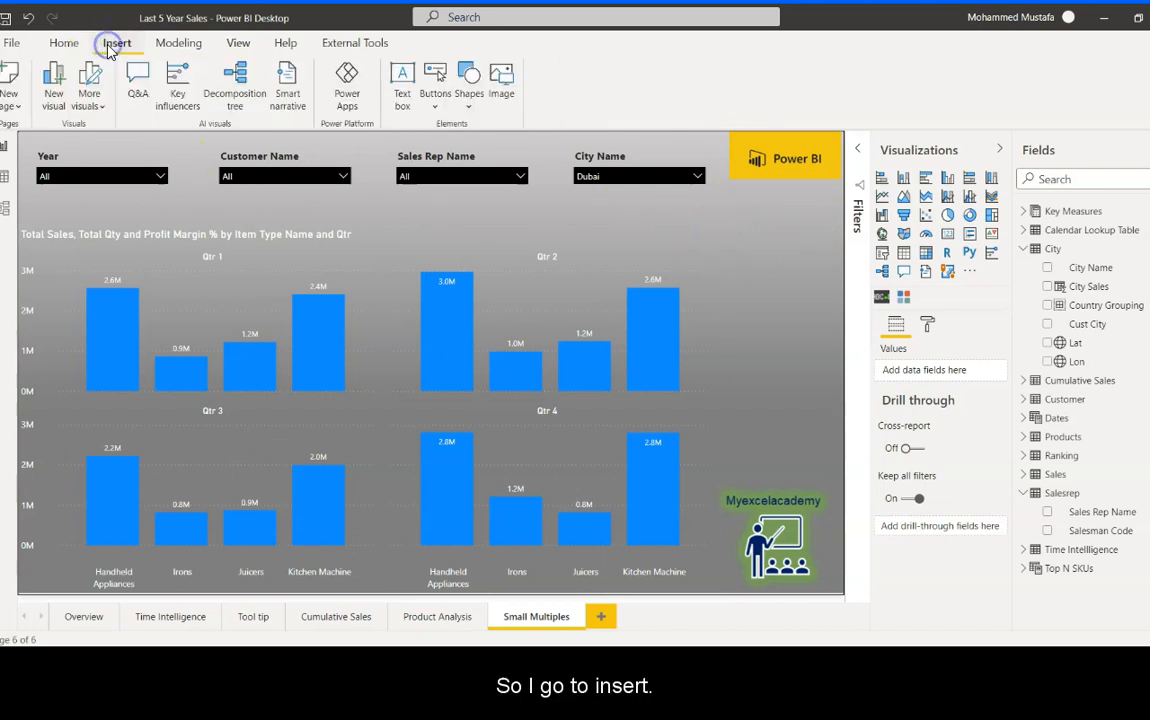
click(500, 100)
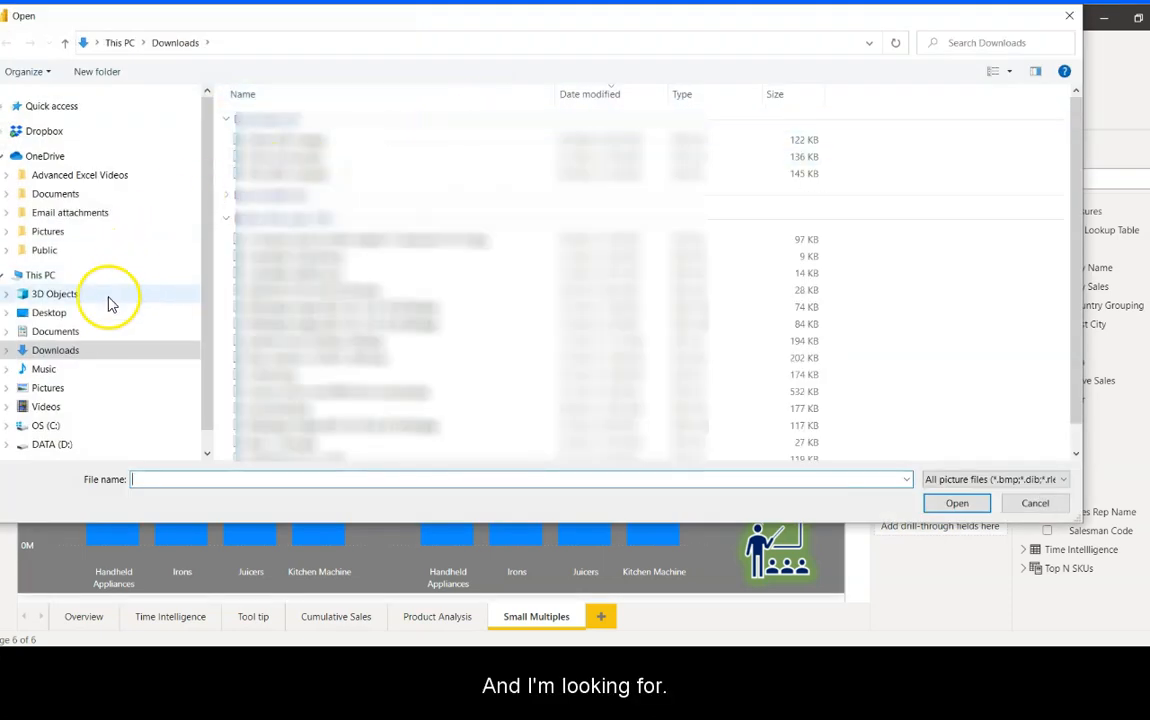
click(58, 314)
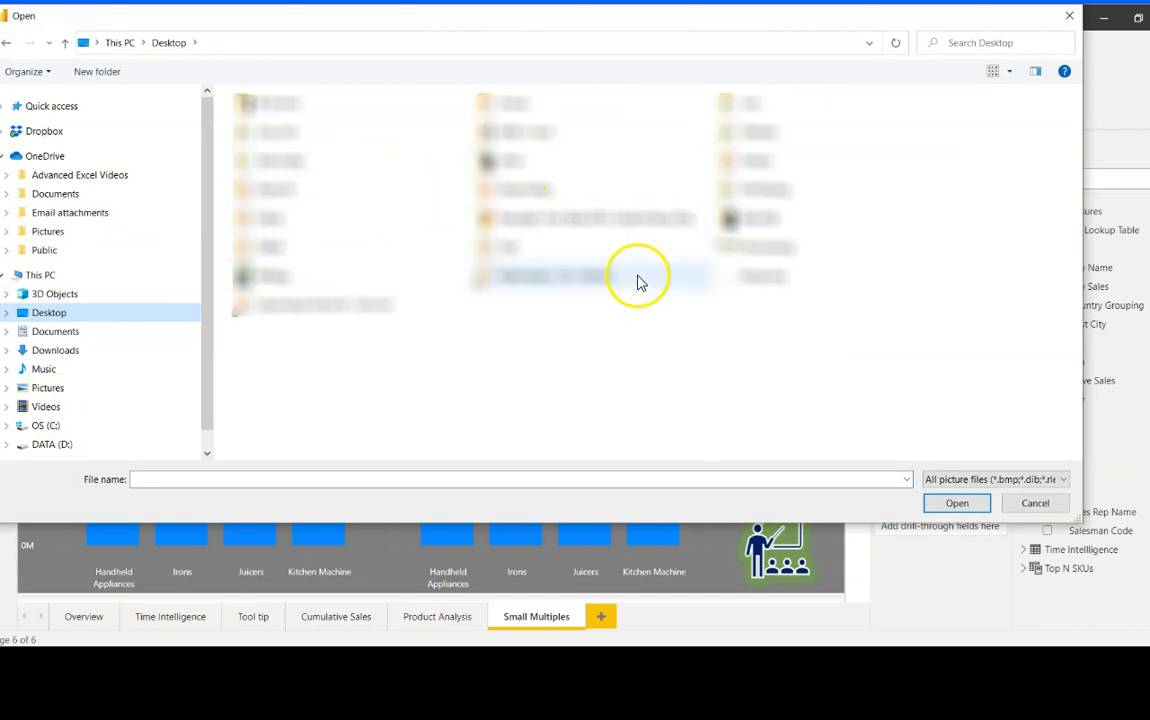
click(573, 143)
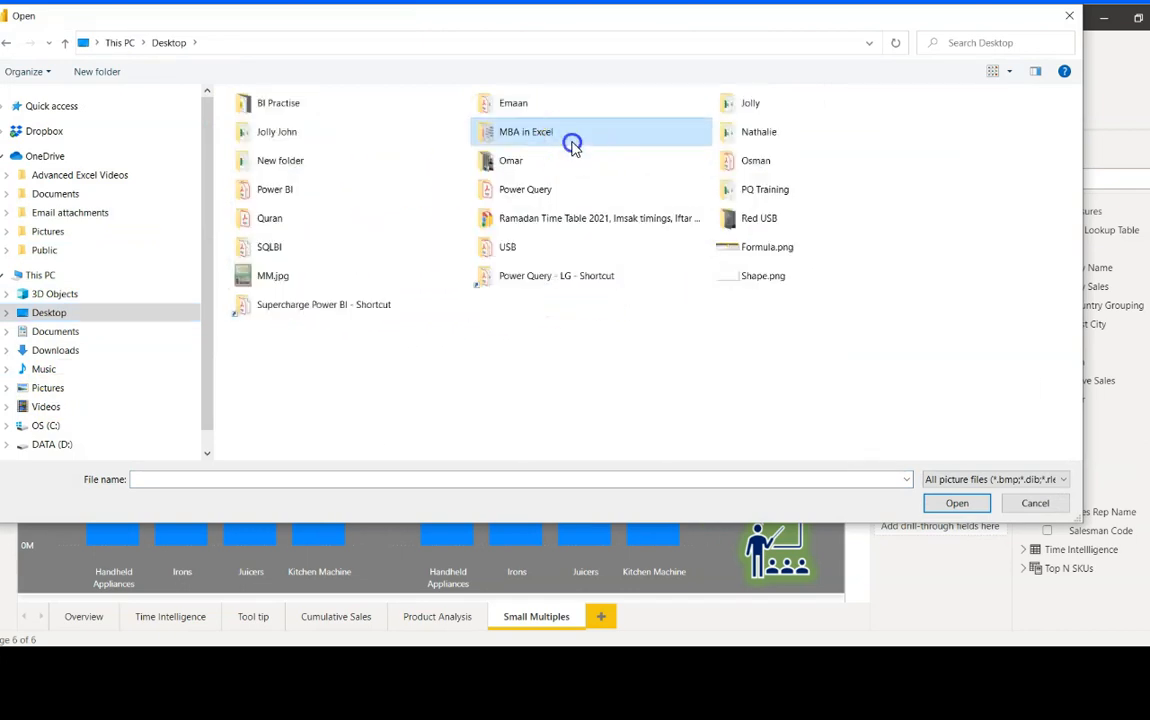
double_click(573, 143)
double_click(333, 304)
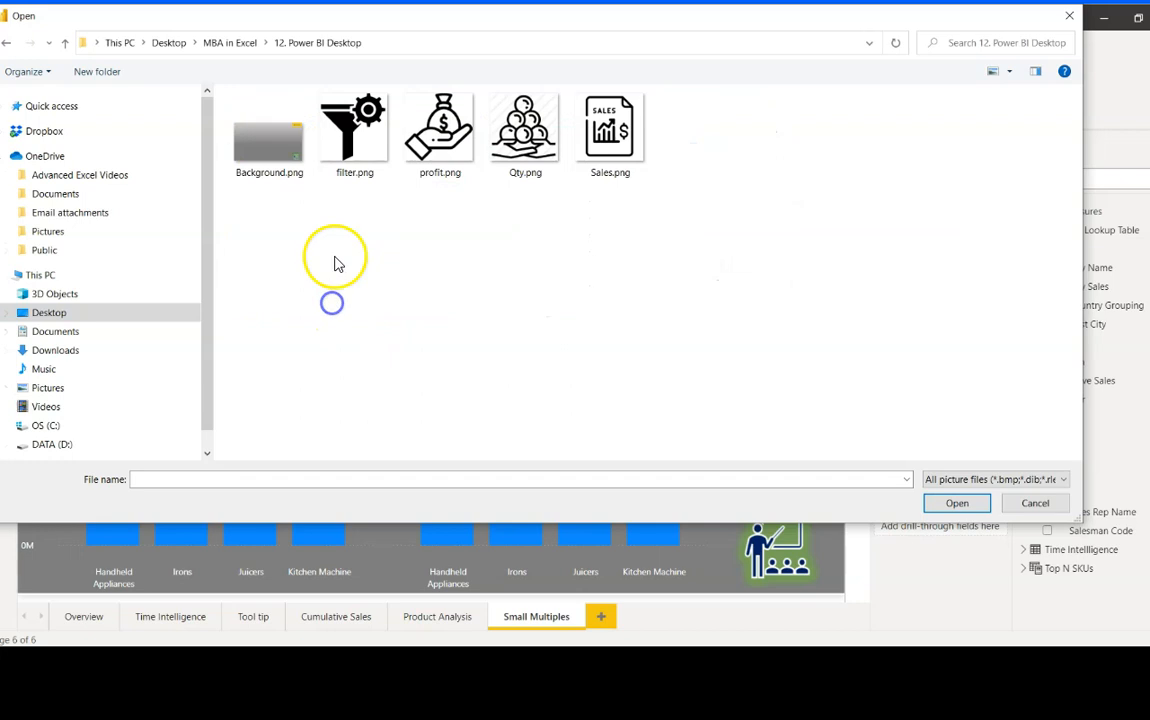
click(358, 155)
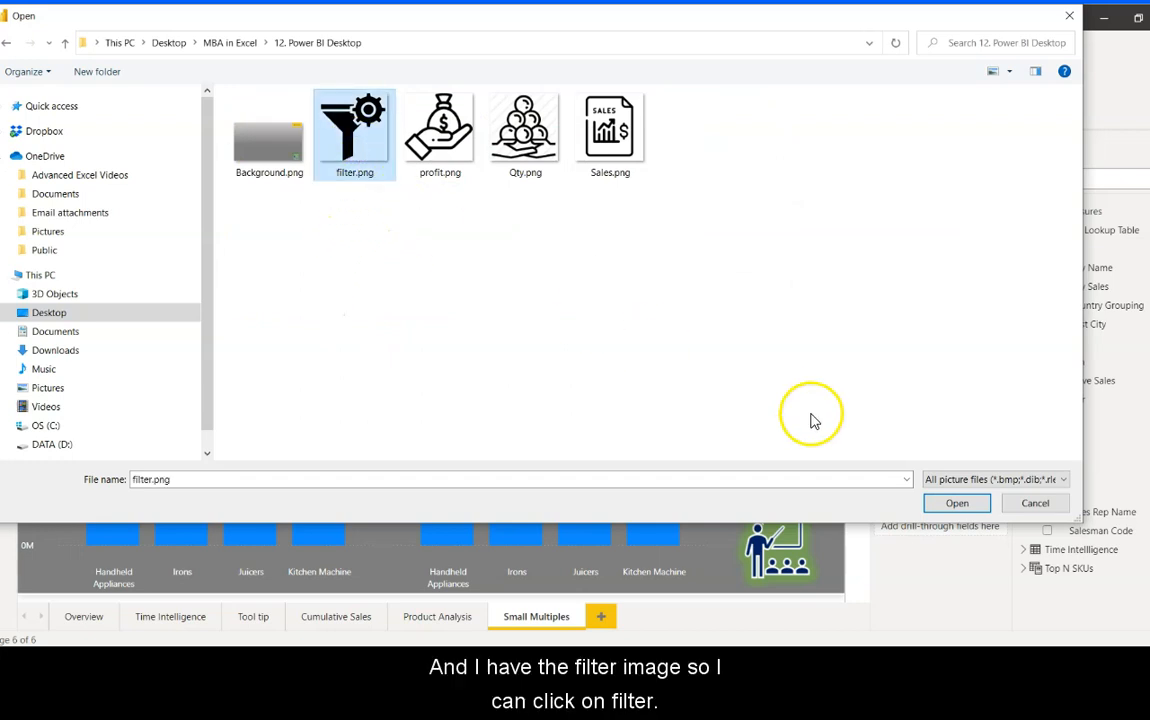
click(962, 505)
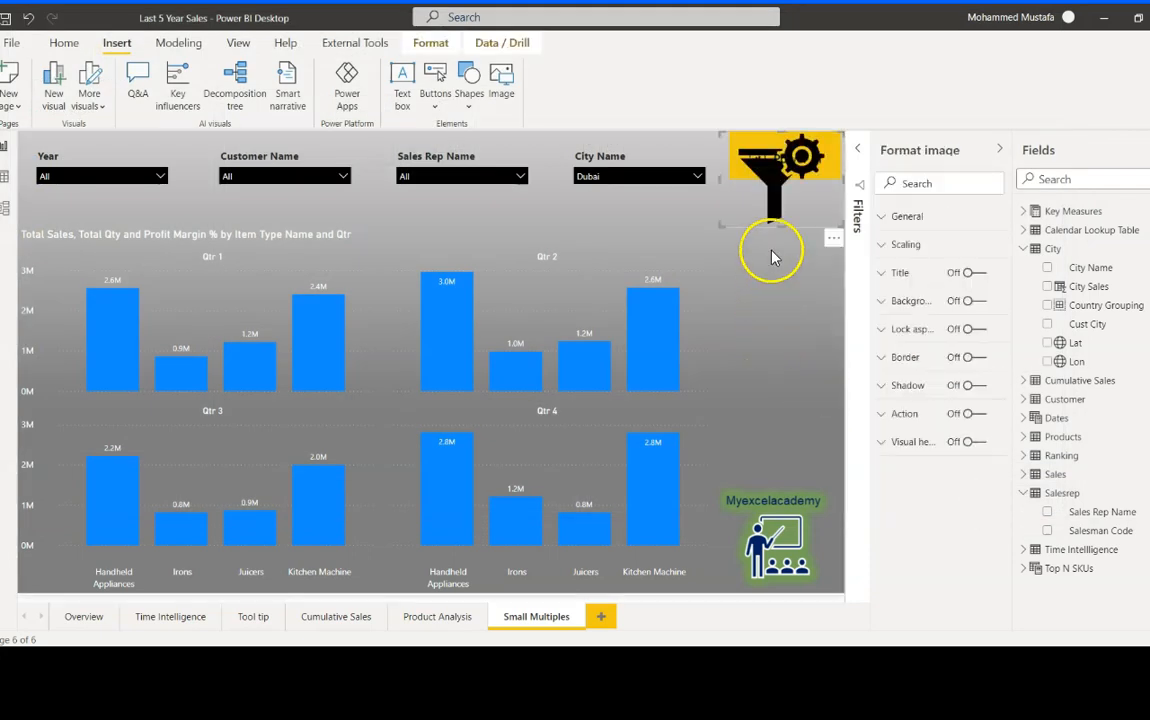
drag(737, 223, 817, 226)
click(818, 258)
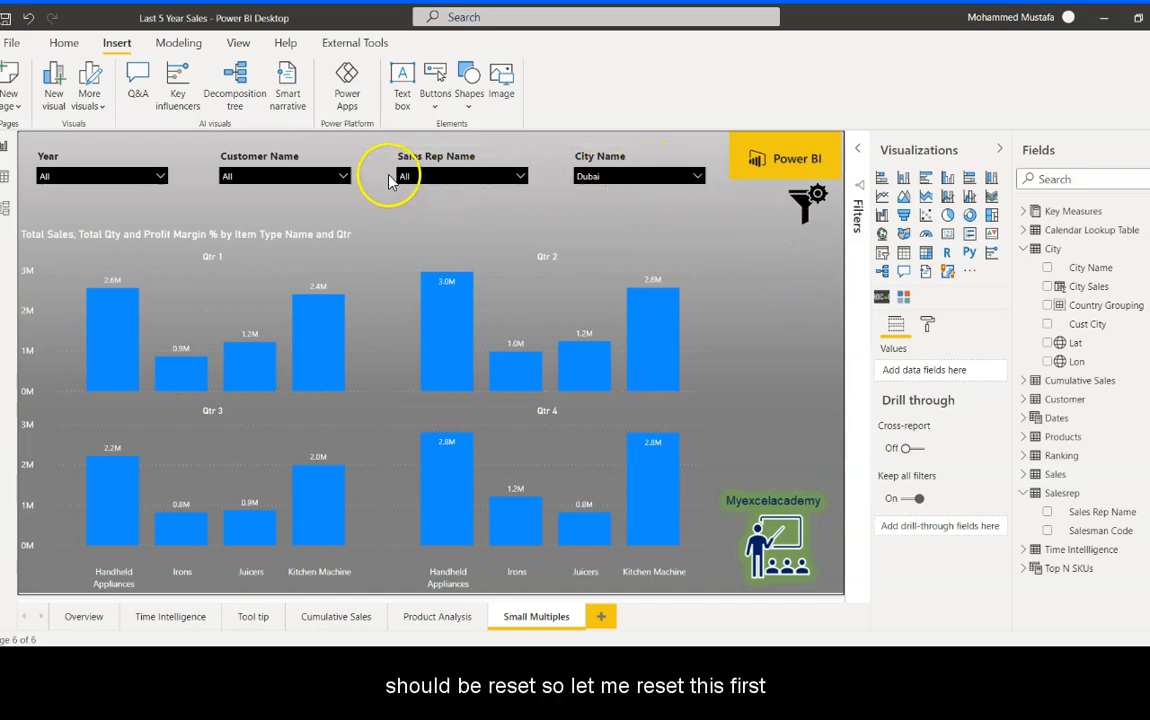
Step: Clear the City Name slicer's selection and add a bookmark of the unfiltered page named Reset Filters
click(686, 160)
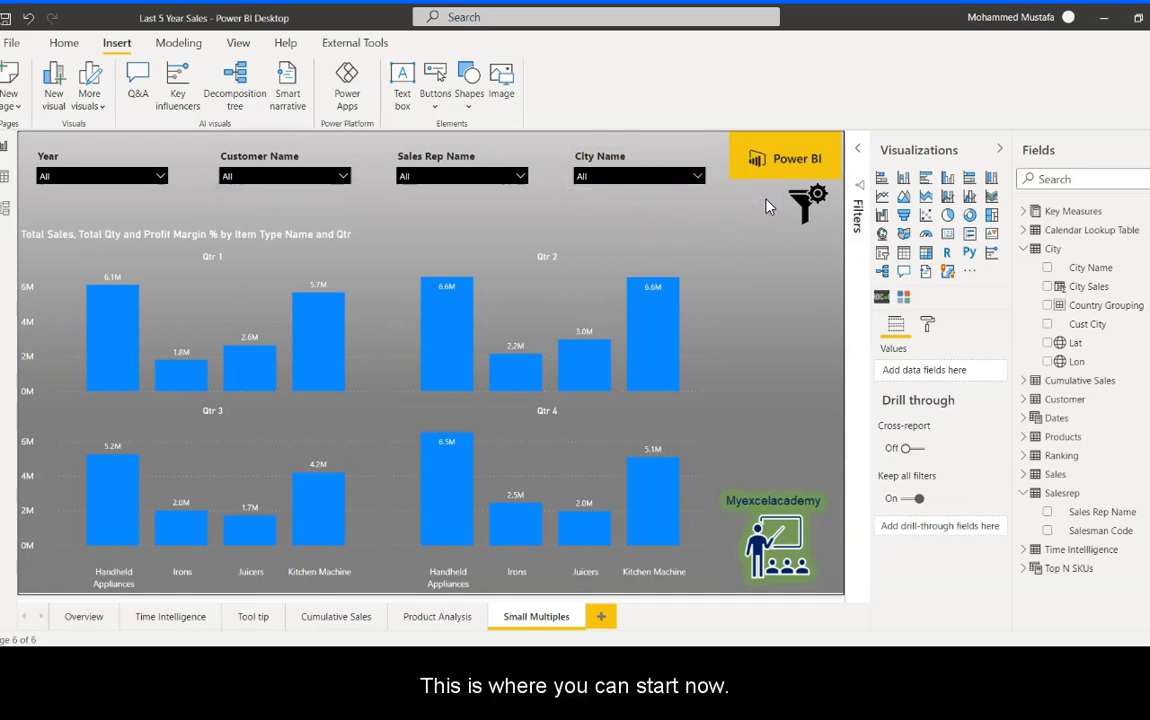
click(826, 222)
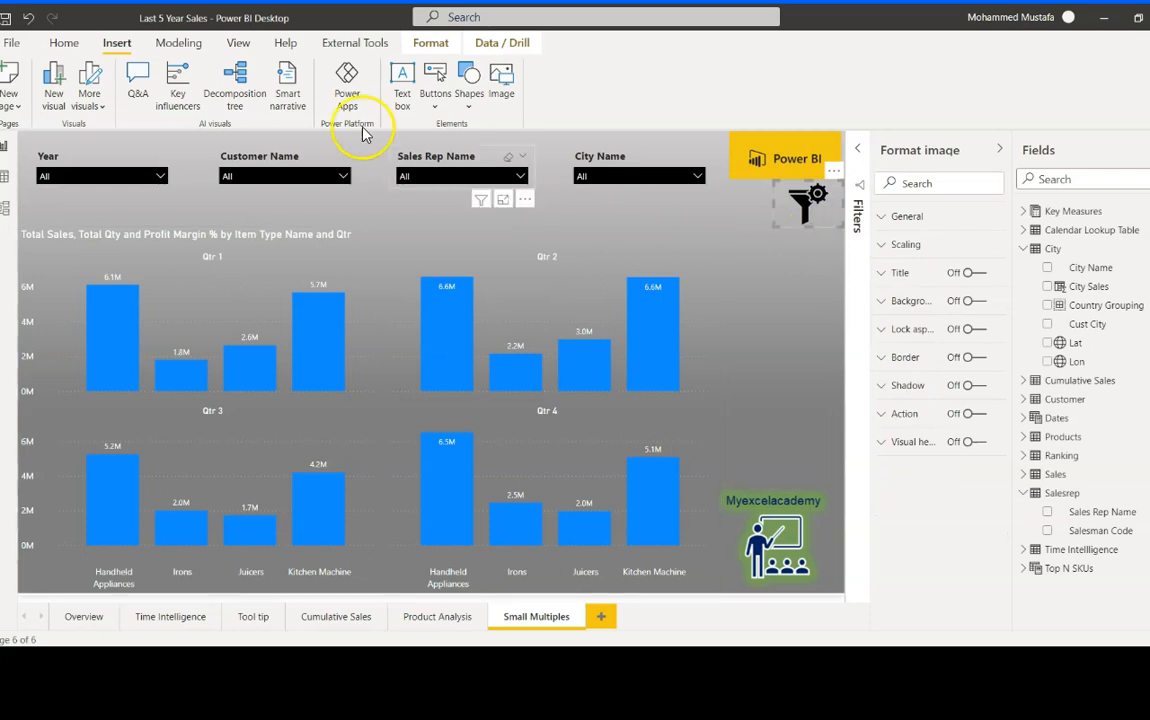
click(240, 44)
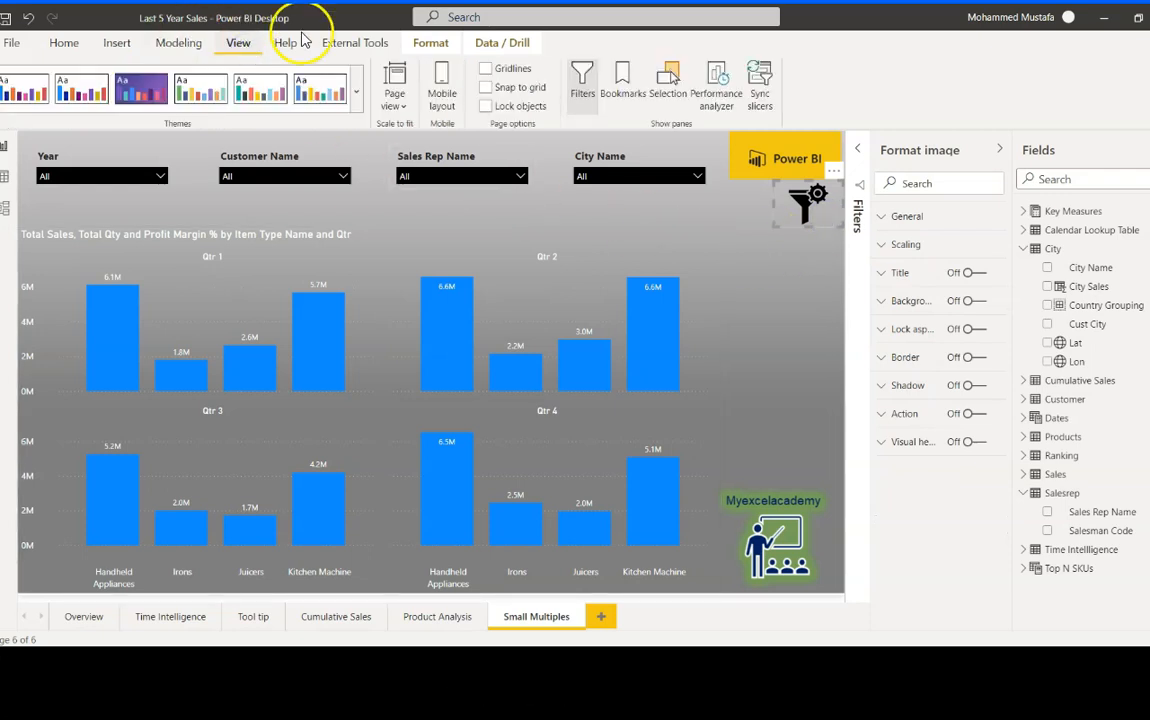
click(622, 90)
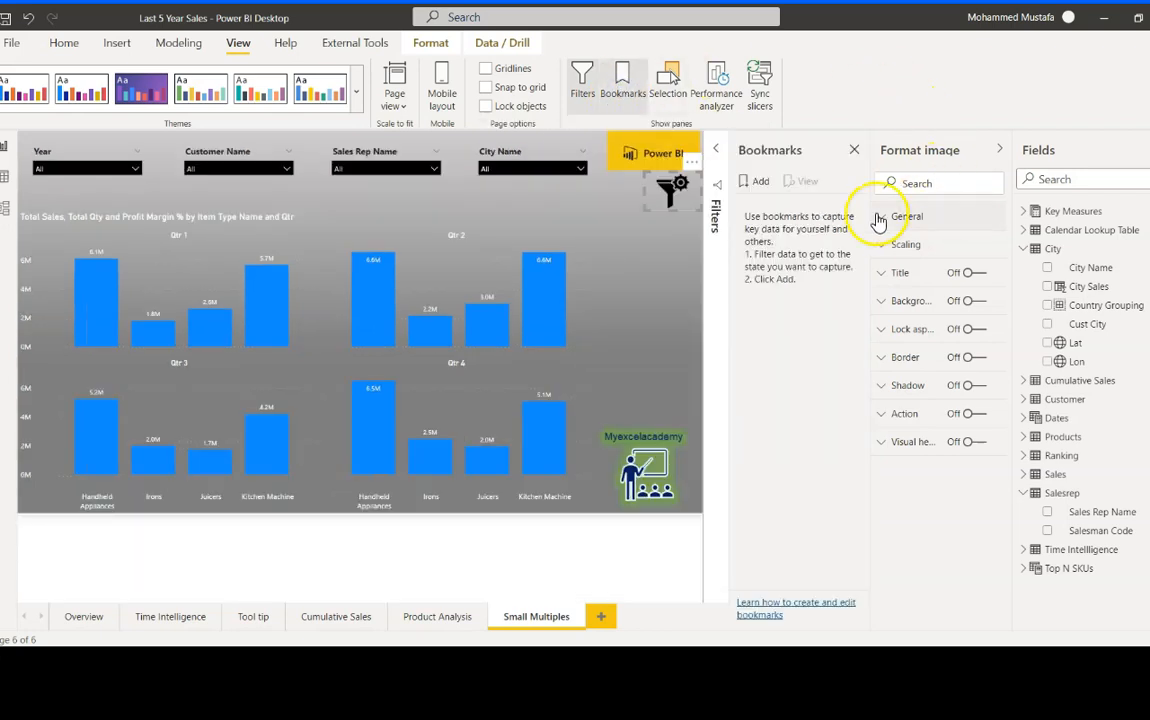
click(759, 183)
click(761, 211)
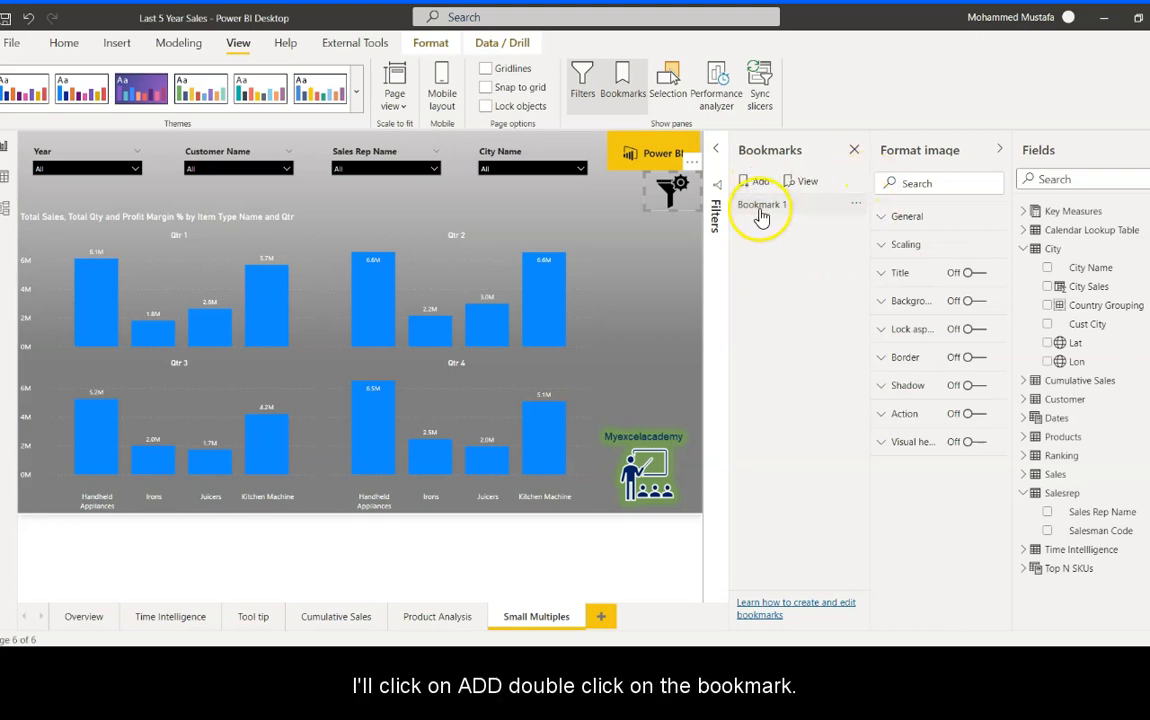
double_click(777, 208)
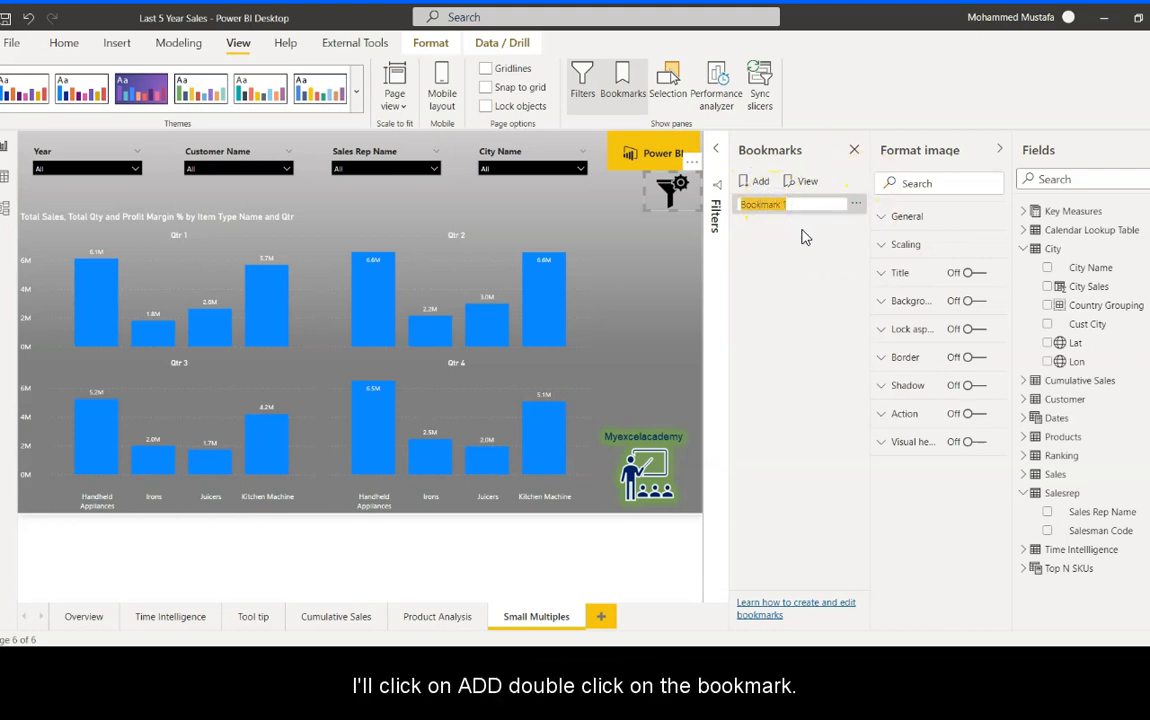
key(BackSpace)
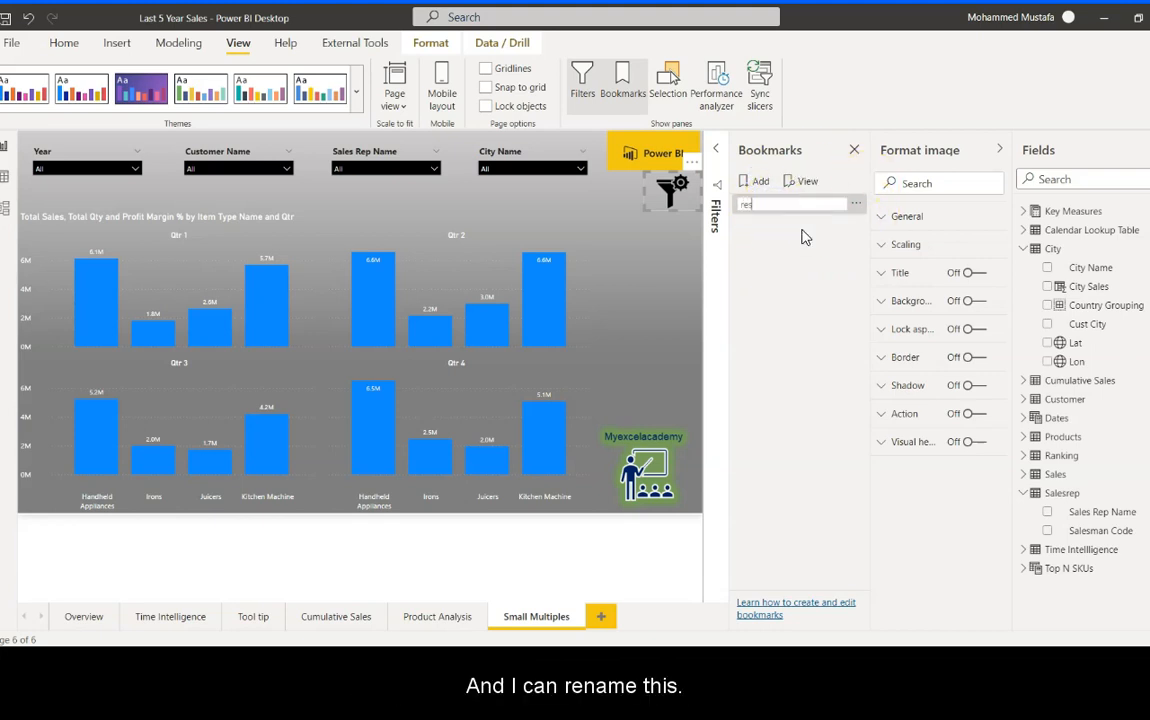
key(BackSpace)
key(BackSpace)
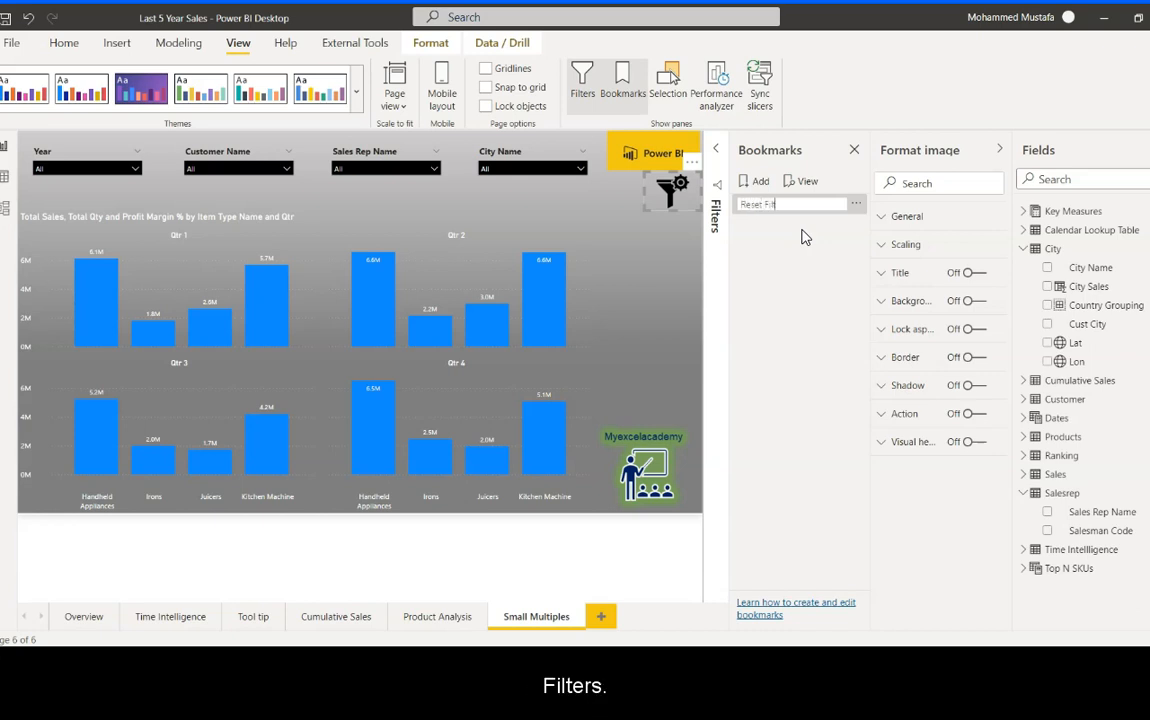
key(Return)
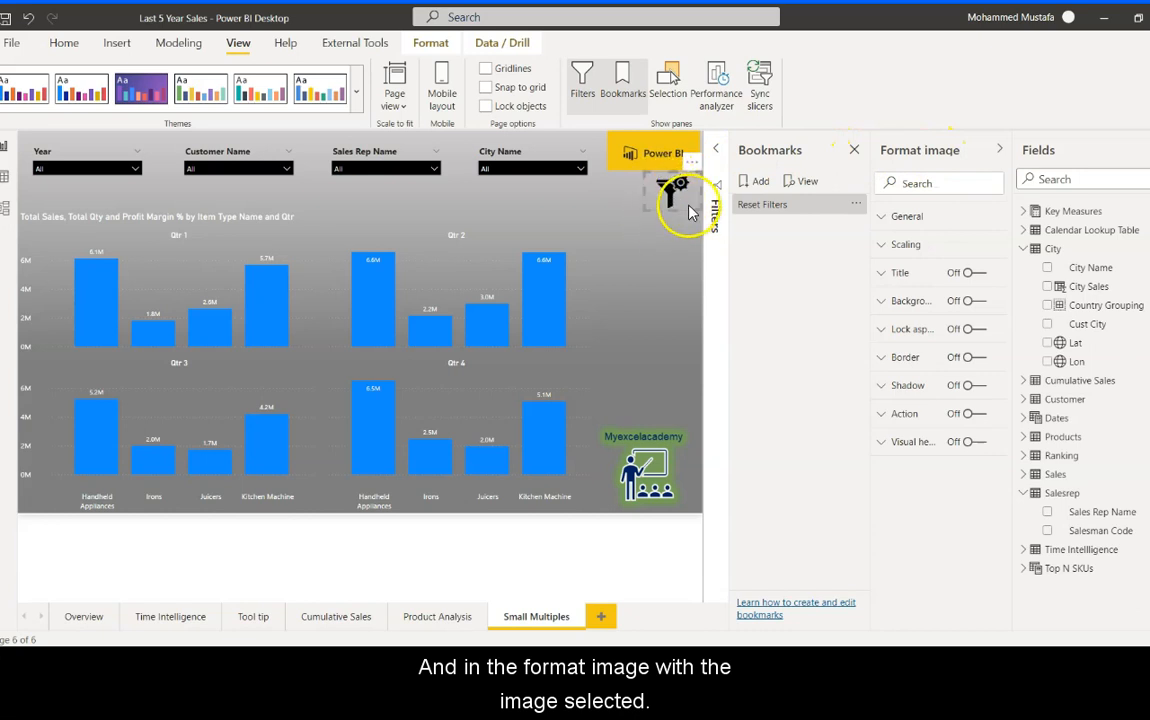
Step: Turn on the filter image's action with type Bookmark and bookmark Reset Filters, and hide the formatting and bookmark panes
click(984, 418)
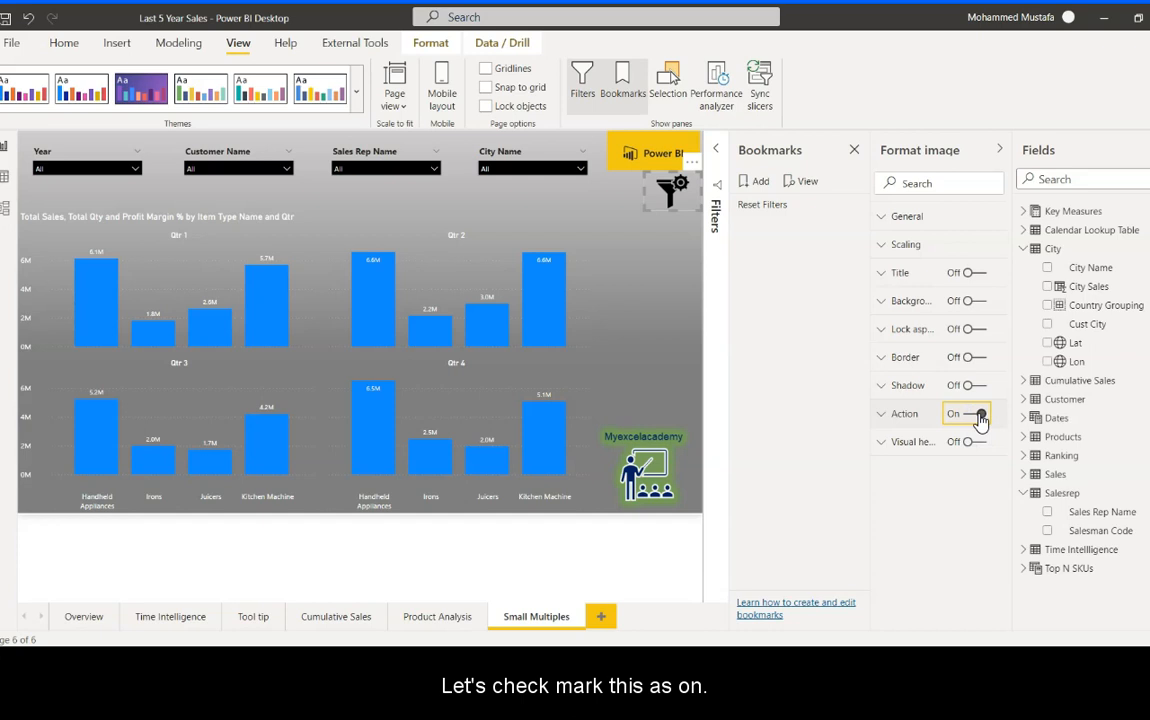
click(882, 418)
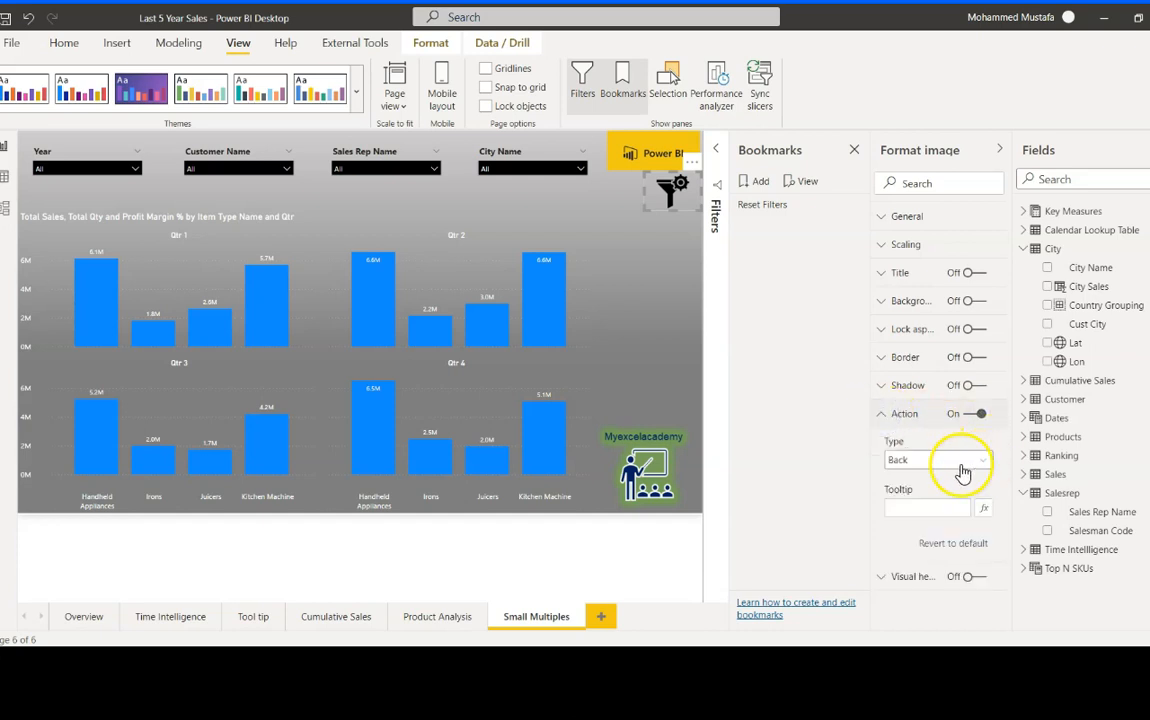
click(976, 465)
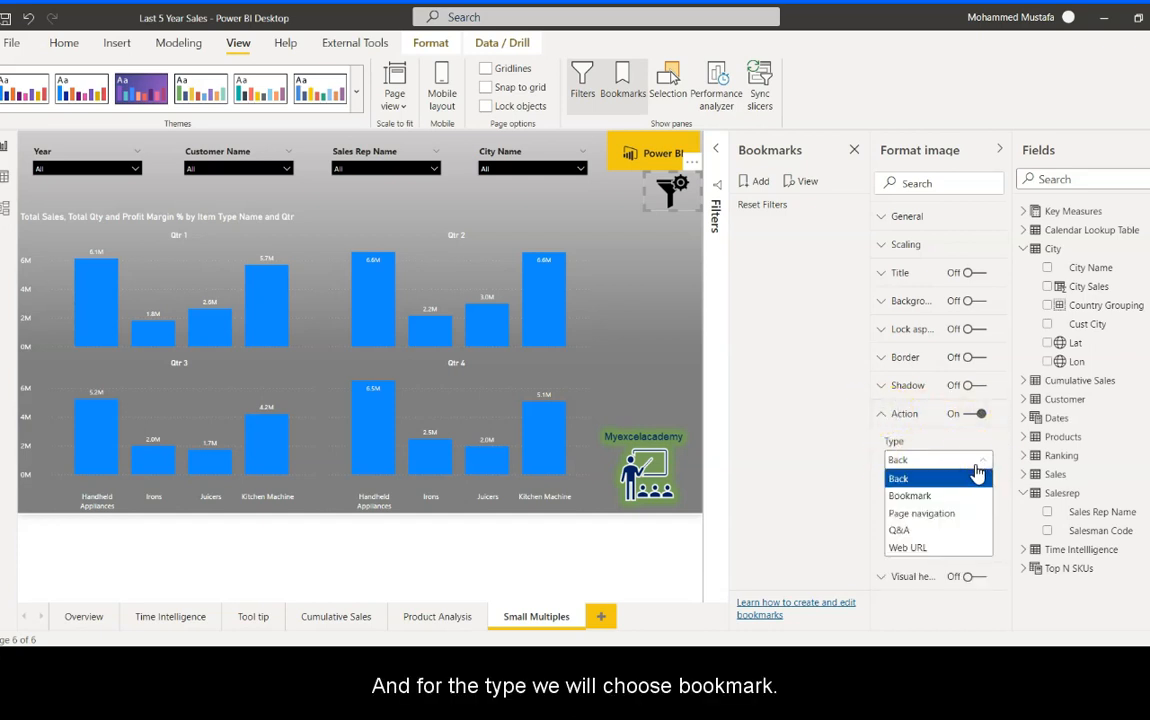
click(945, 496)
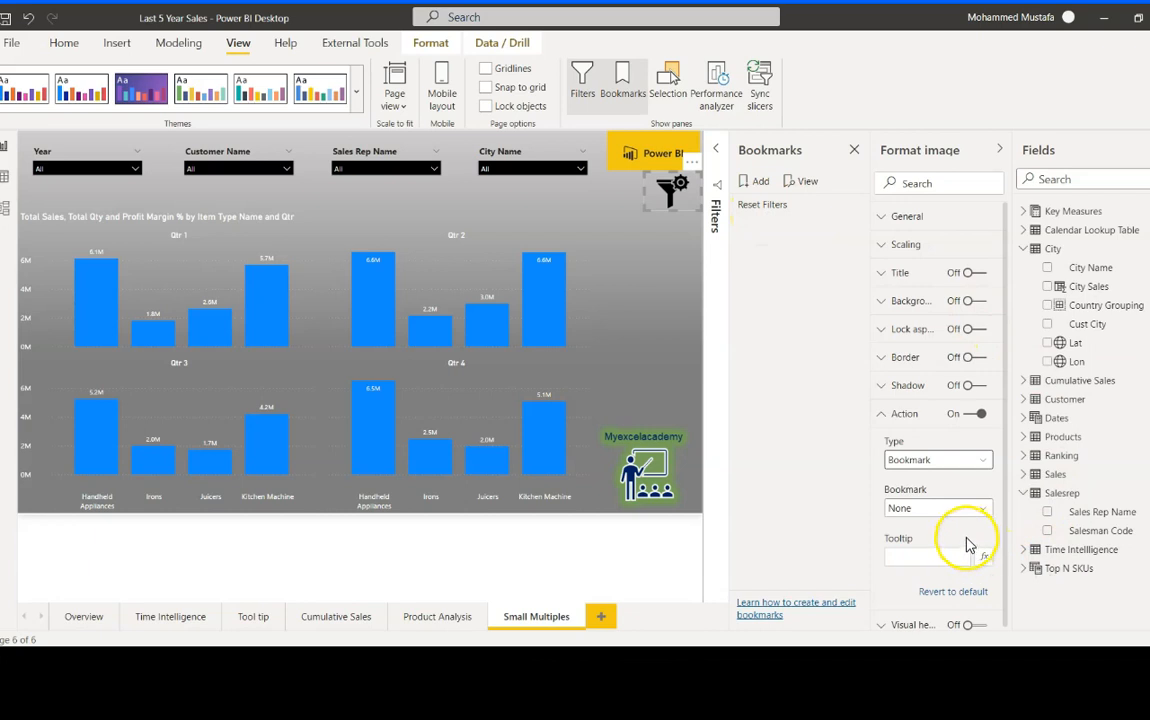
click(986, 512)
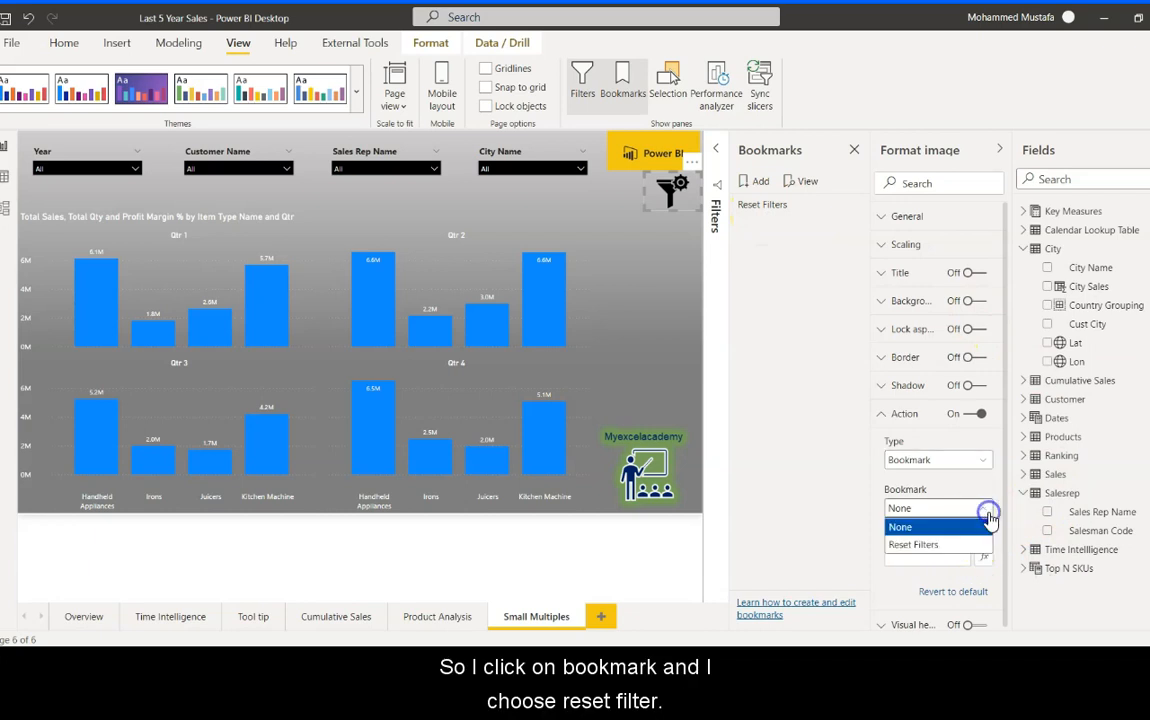
click(944, 548)
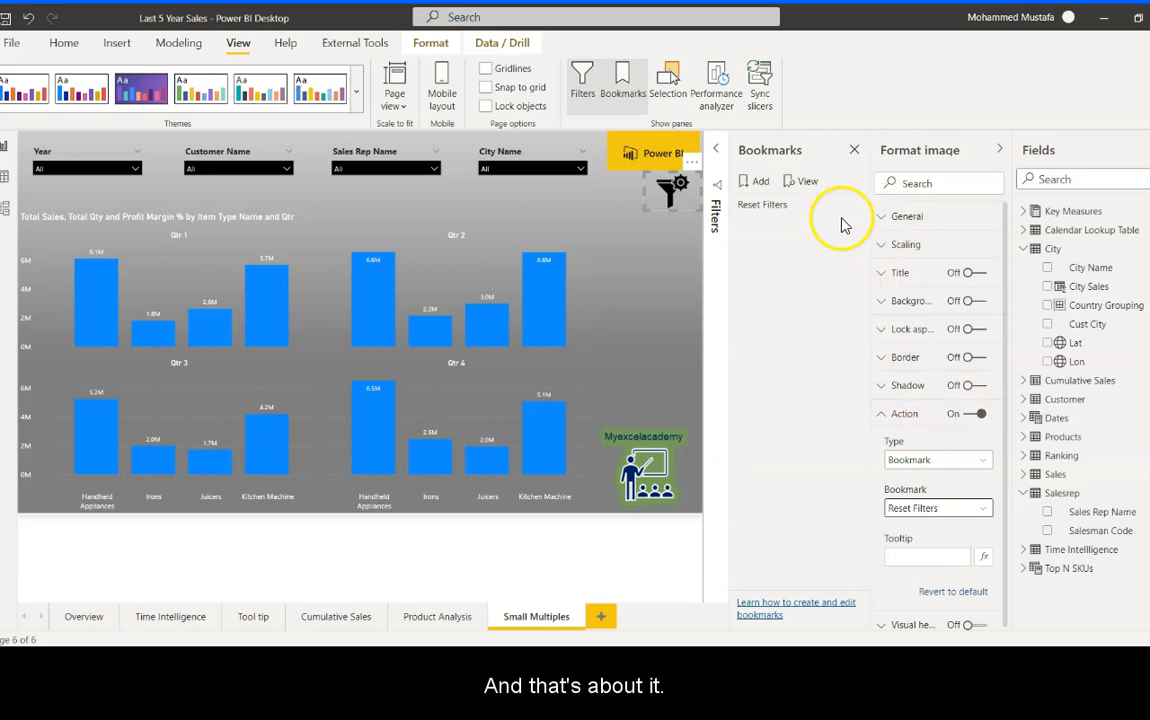
click(955, 152)
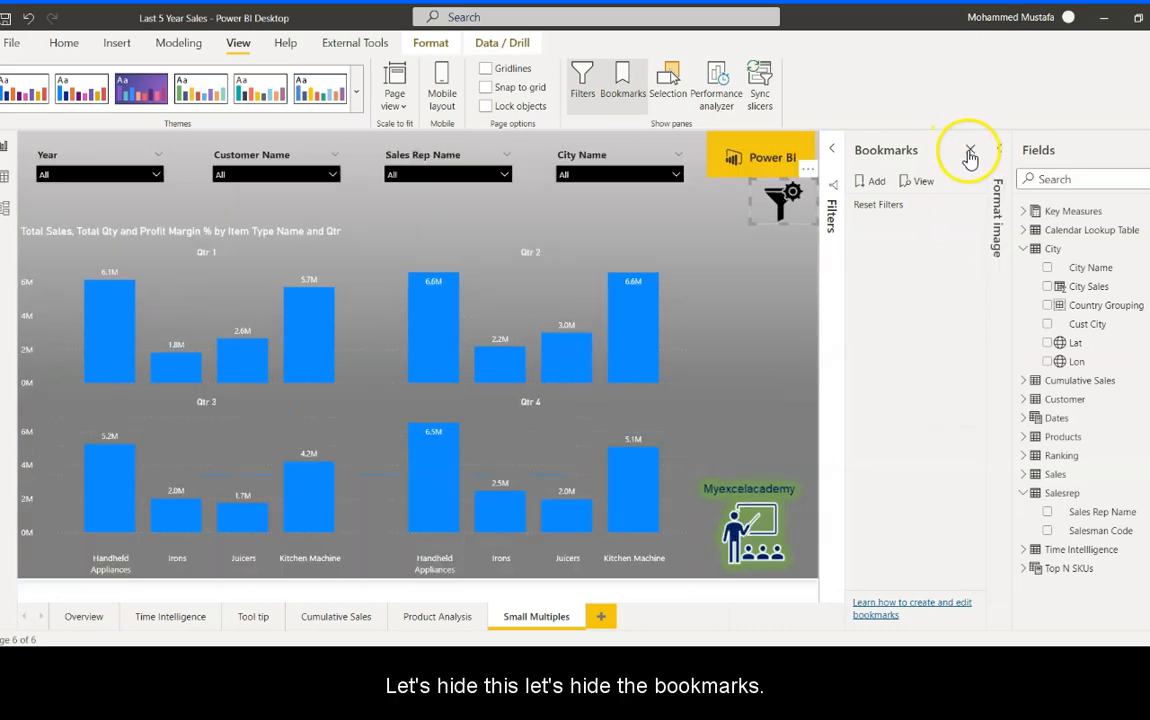
click(971, 152)
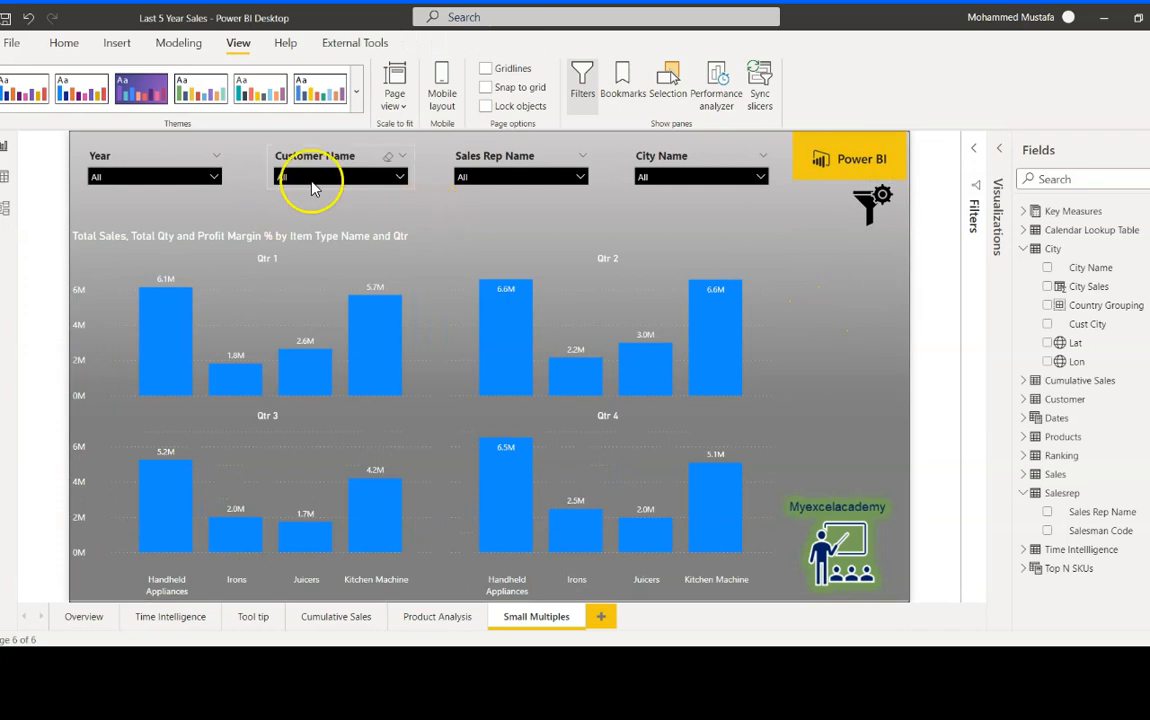
Step: Filter the chart to customer Karefour, city Dubai and year 2020 with the Customer Name, City Name and Year slicers
click(401, 180)
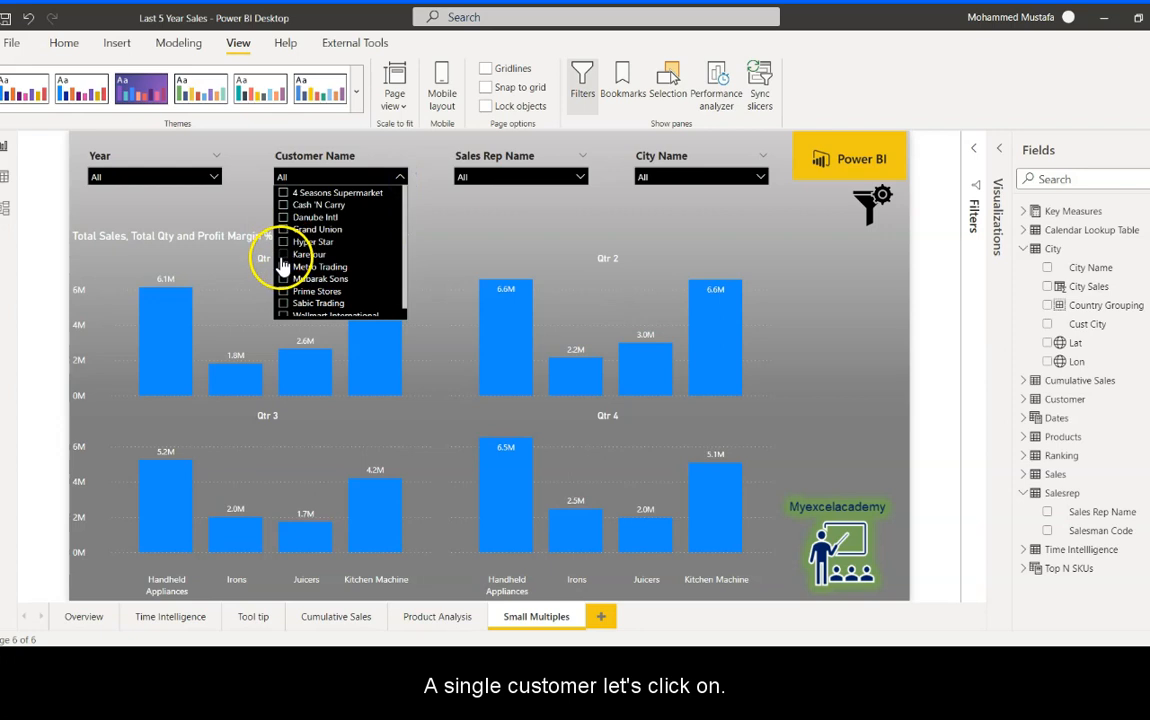
click(284, 256)
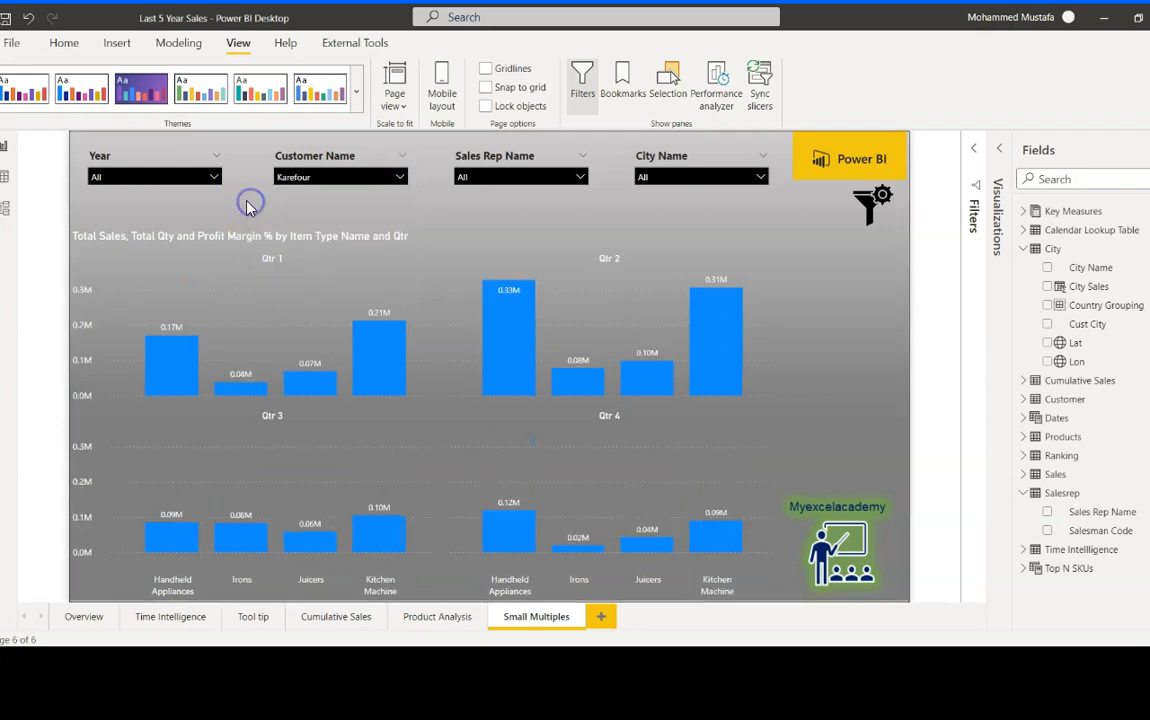
click(700, 177)
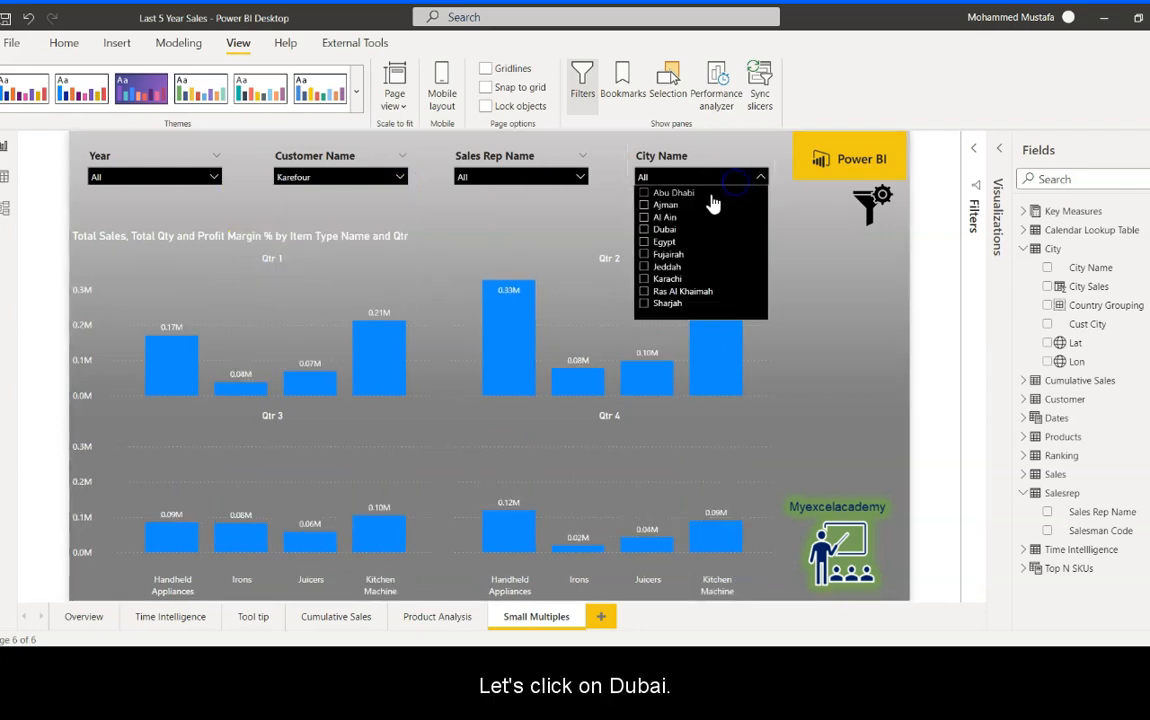
click(644, 230)
click(595, 205)
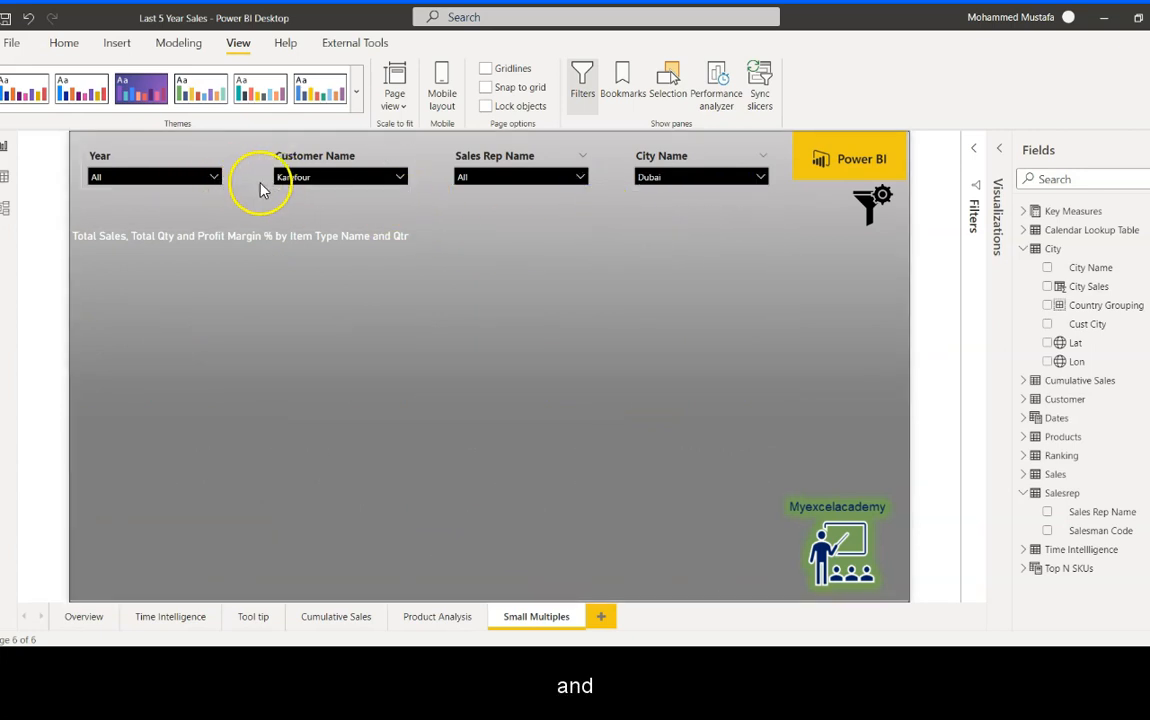
click(214, 178)
click(259, 207)
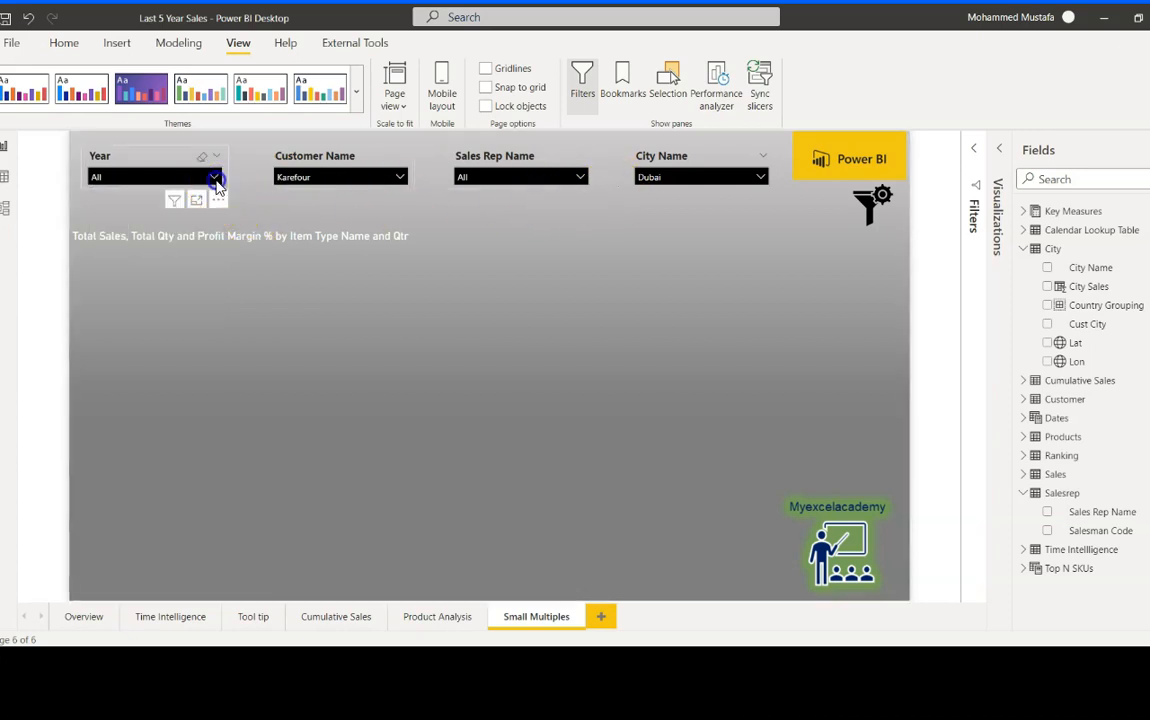
click(214, 178)
click(284, 216)
Step: Clear the City Name slicer's selection while keeping the chart filtered to customer Karefour and year 2020
click(422, 183)
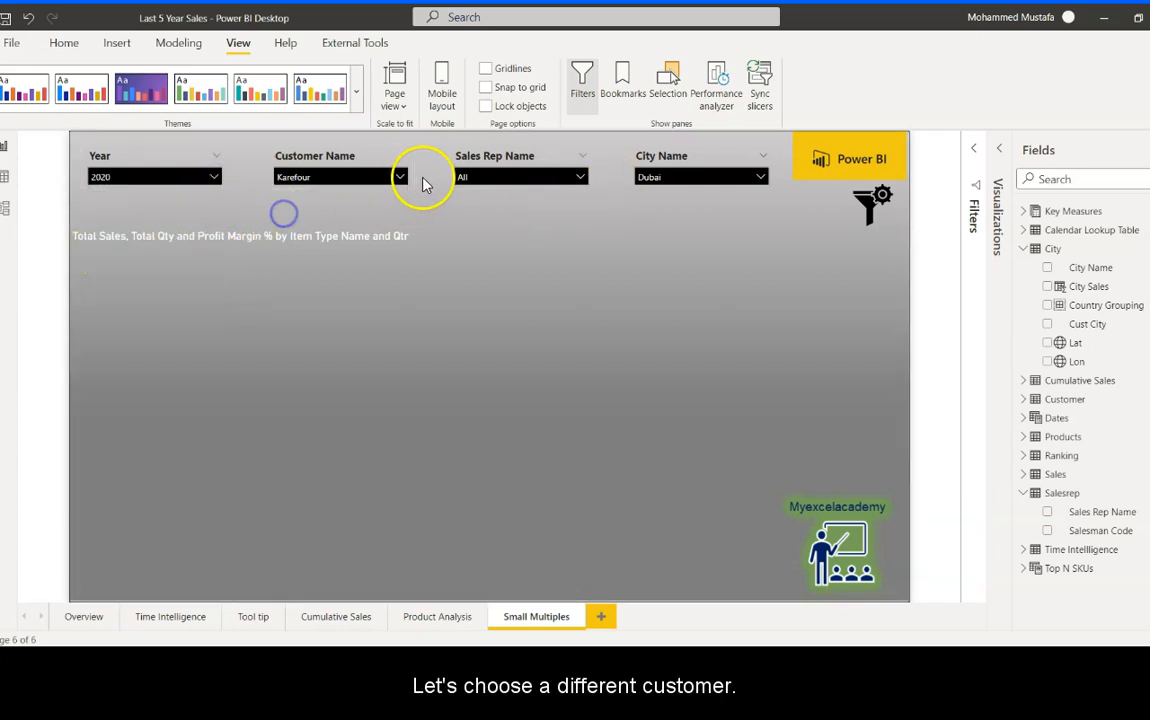
click(760, 177)
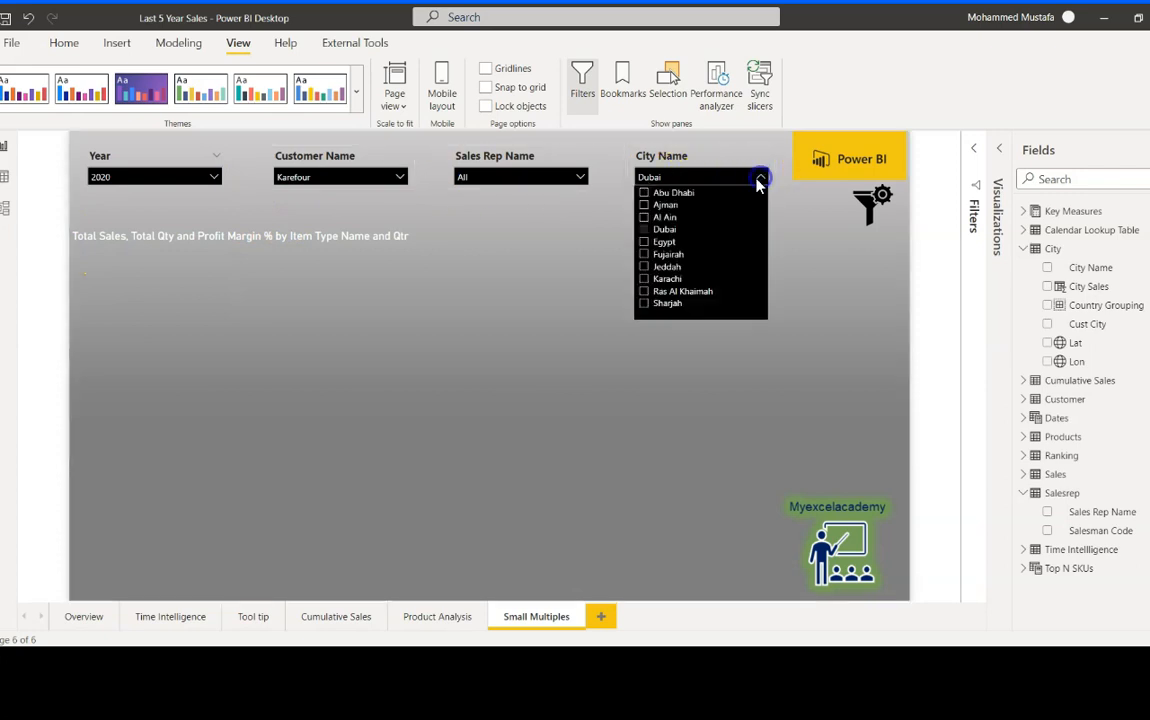
click(601, 212)
click(748, 156)
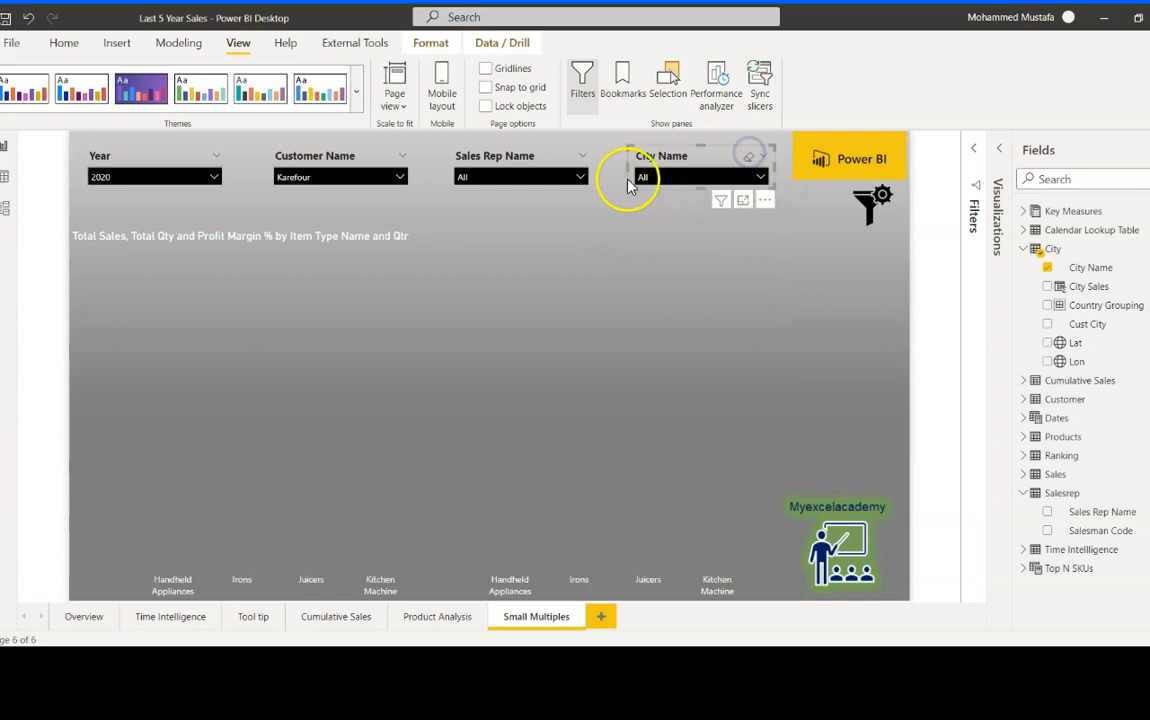
click(588, 207)
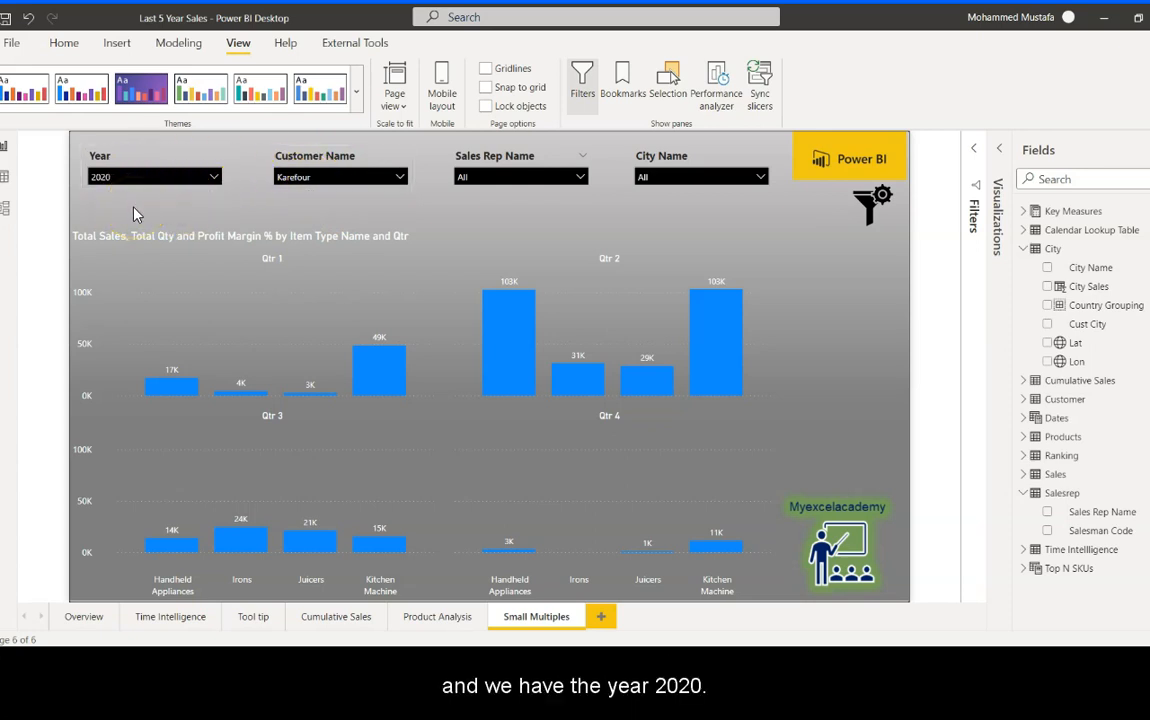
Step: Filter the chart to the seventh sales rep listed in the Sales Rep Name slicer, after trying and clearing the third
click(578, 177)
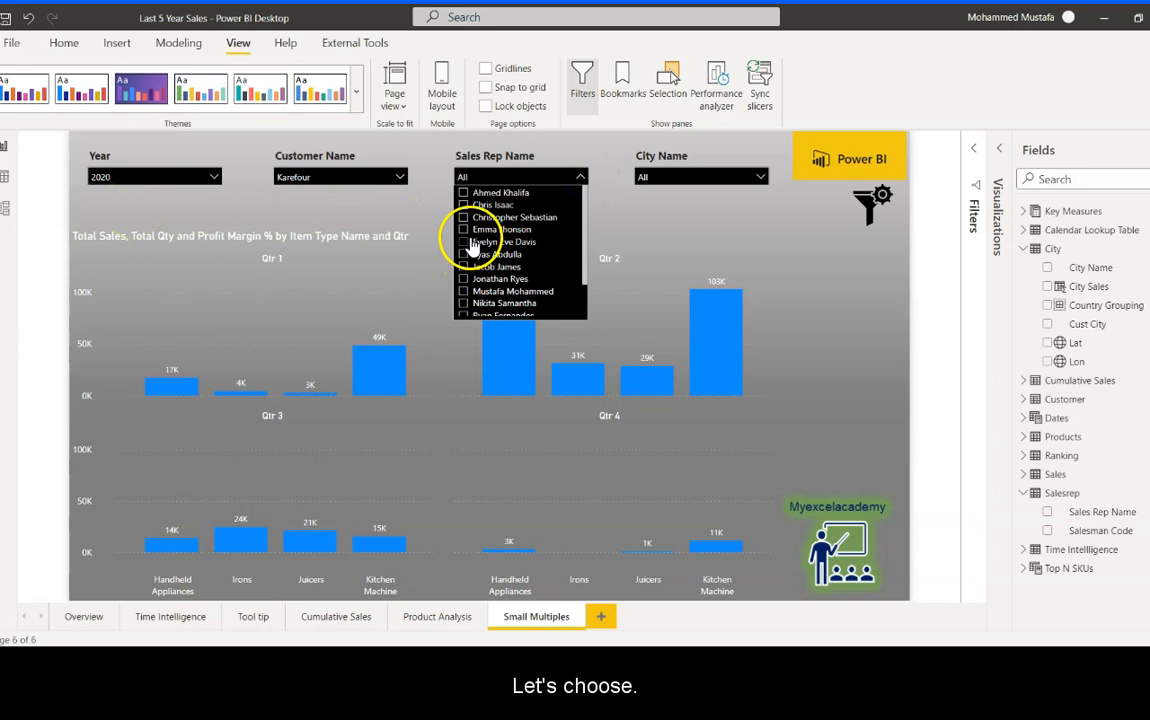
click(463, 218)
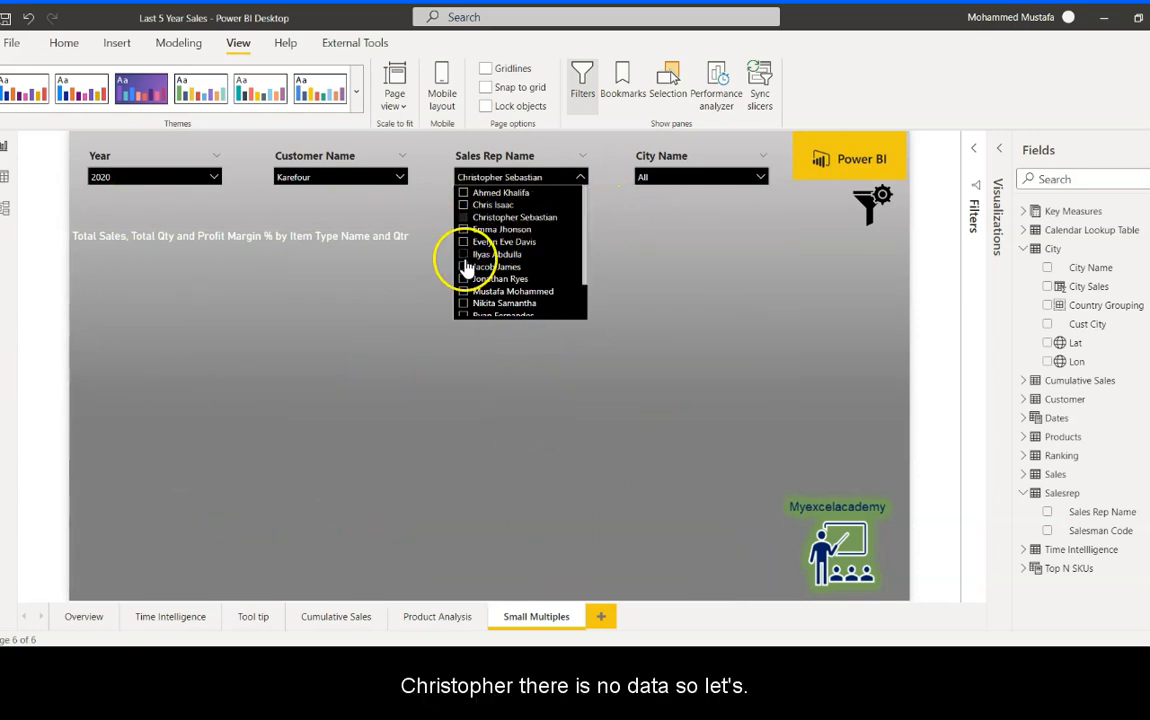
click(463, 218)
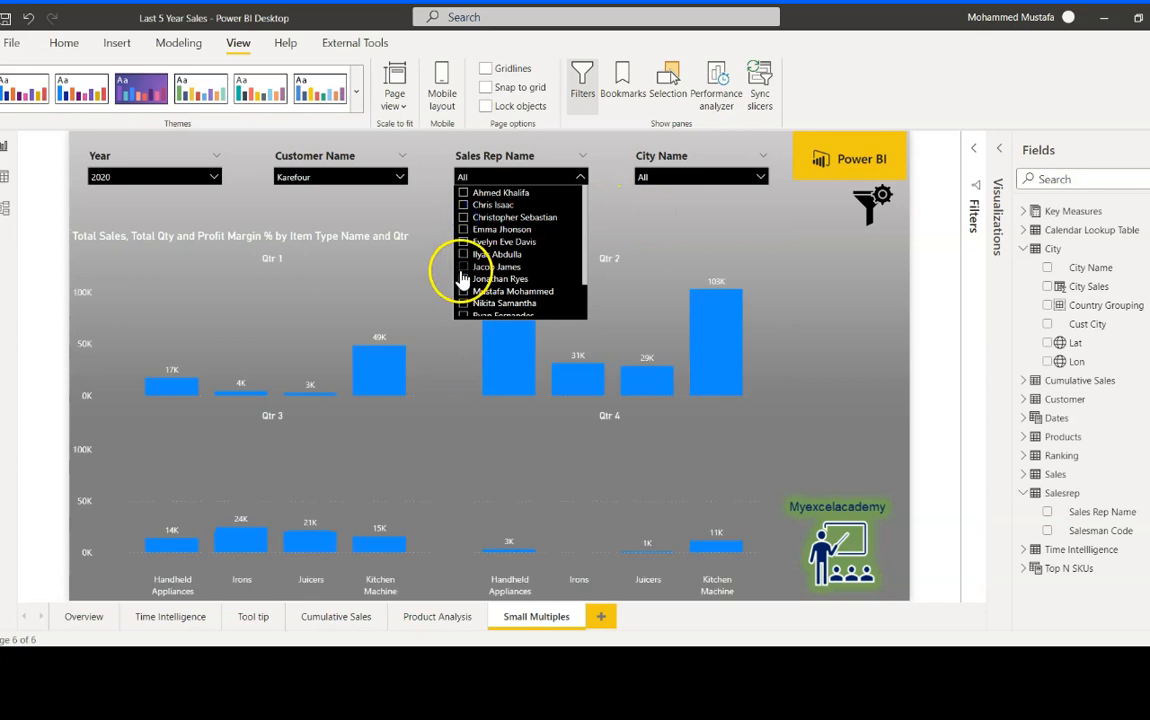
click(463, 268)
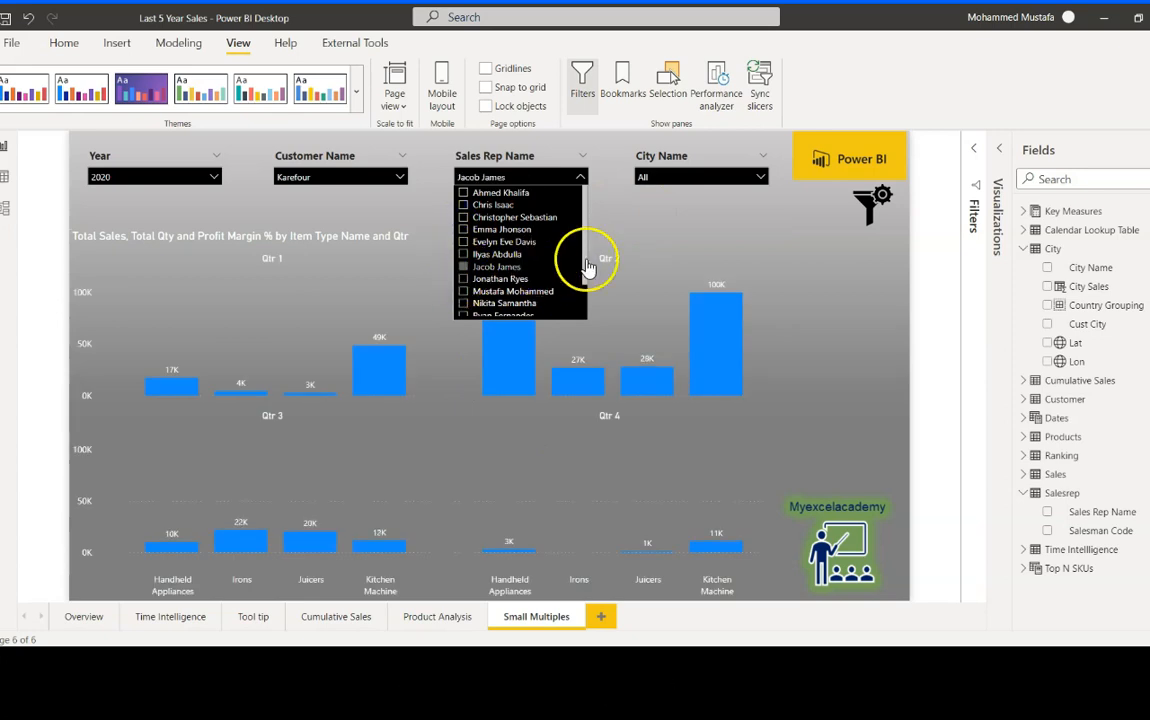
click(648, 210)
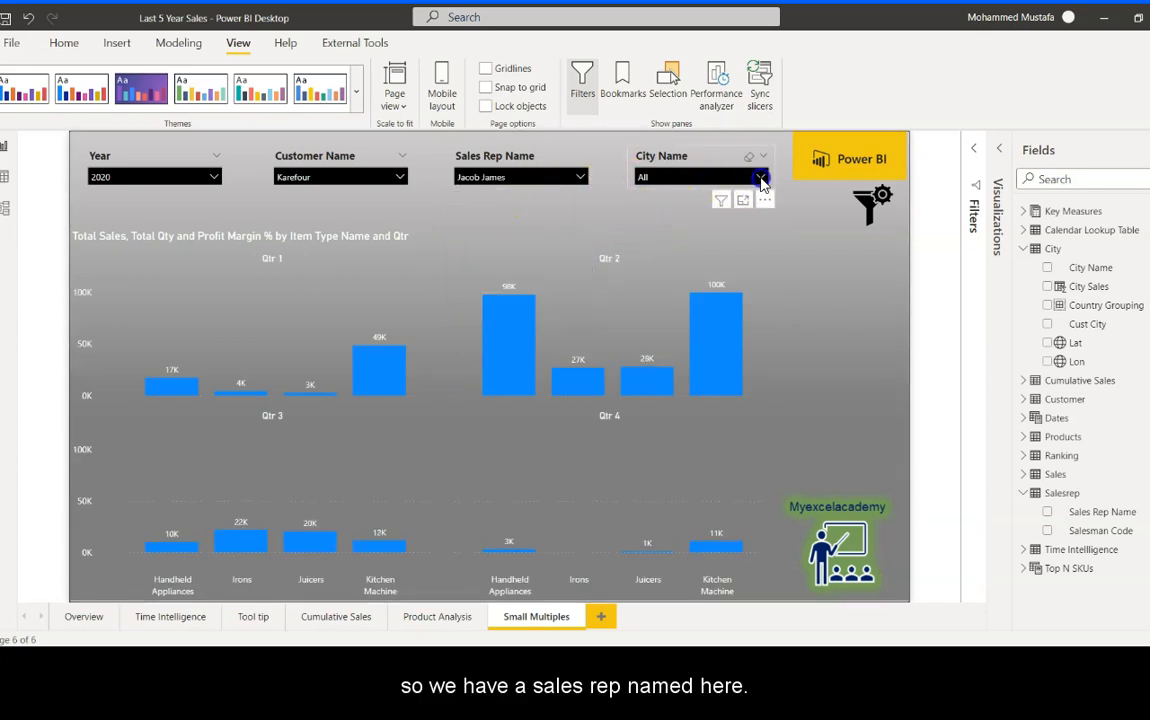
Step: Filter the chart to the city Abu Dhabi with the City Name slicer
click(760, 178)
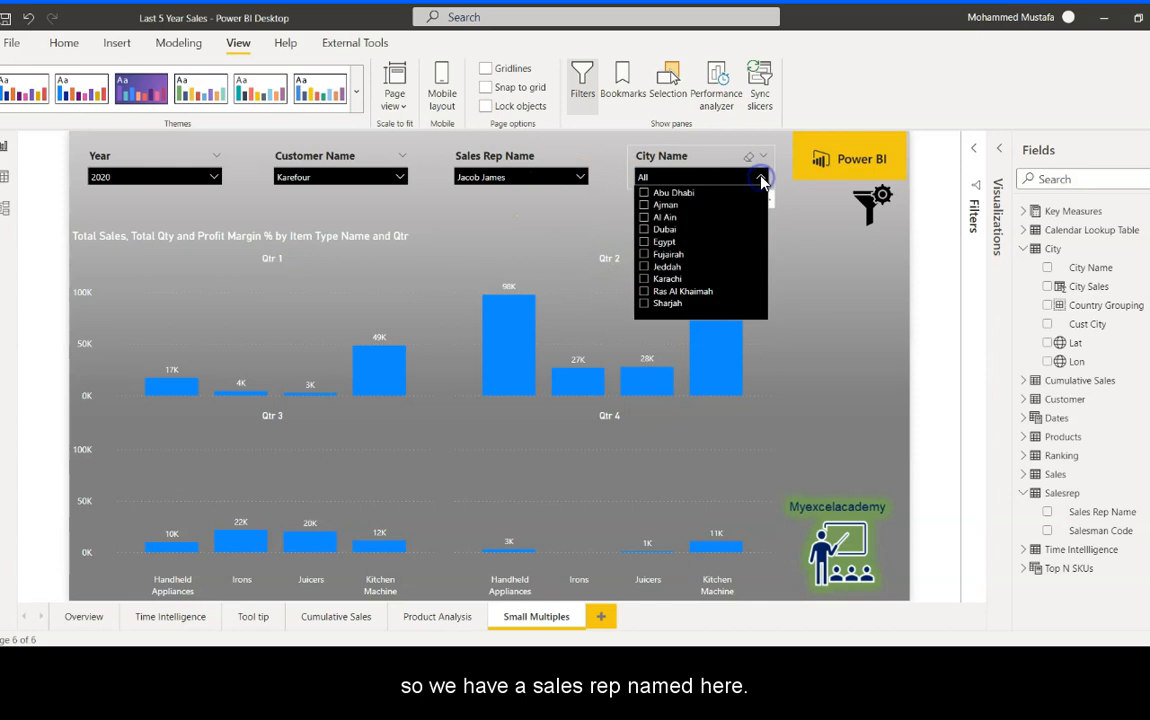
click(644, 280)
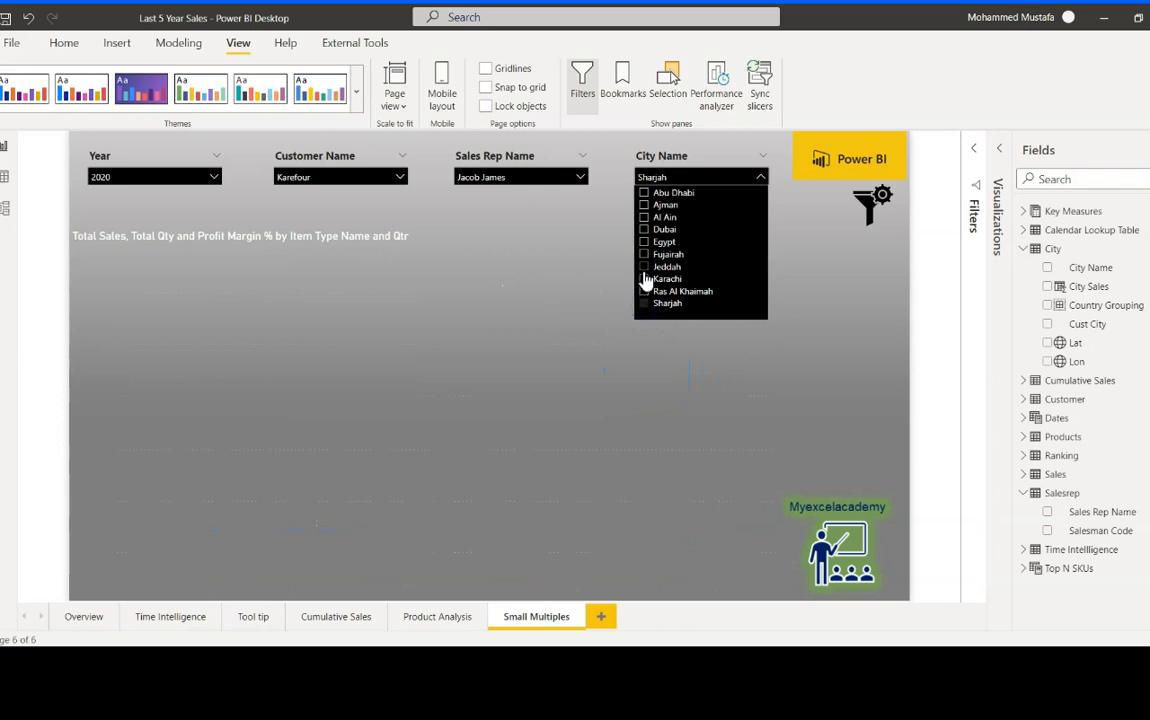
click(644, 194)
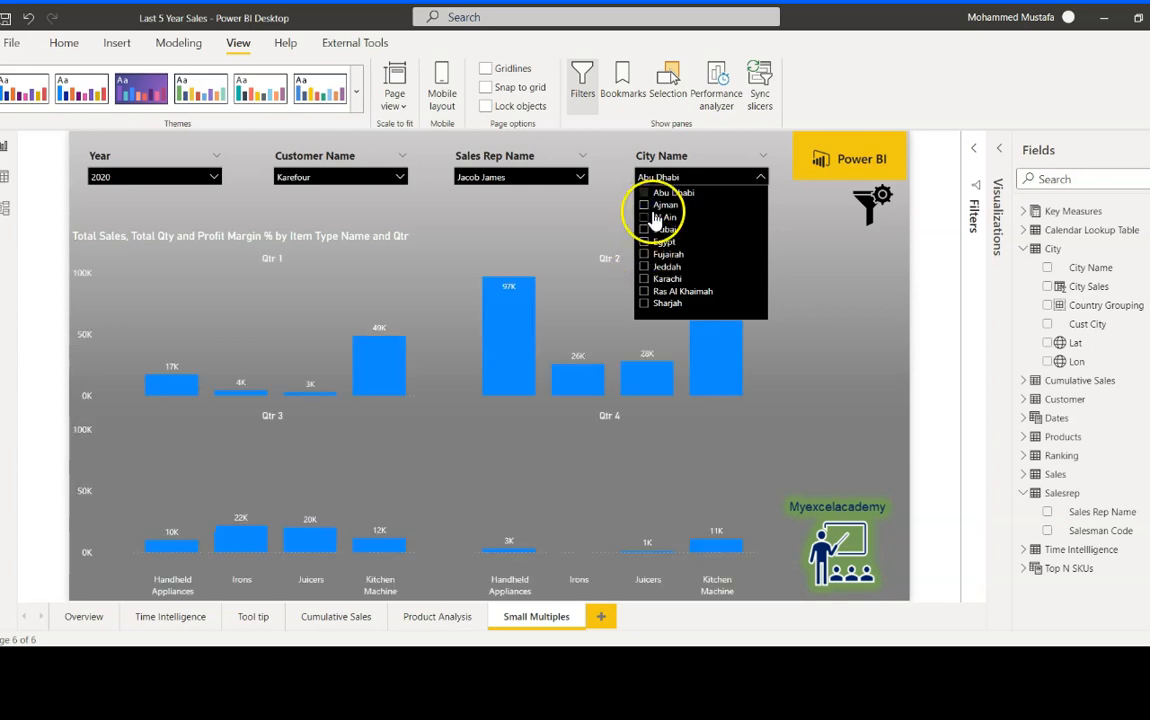
click(791, 199)
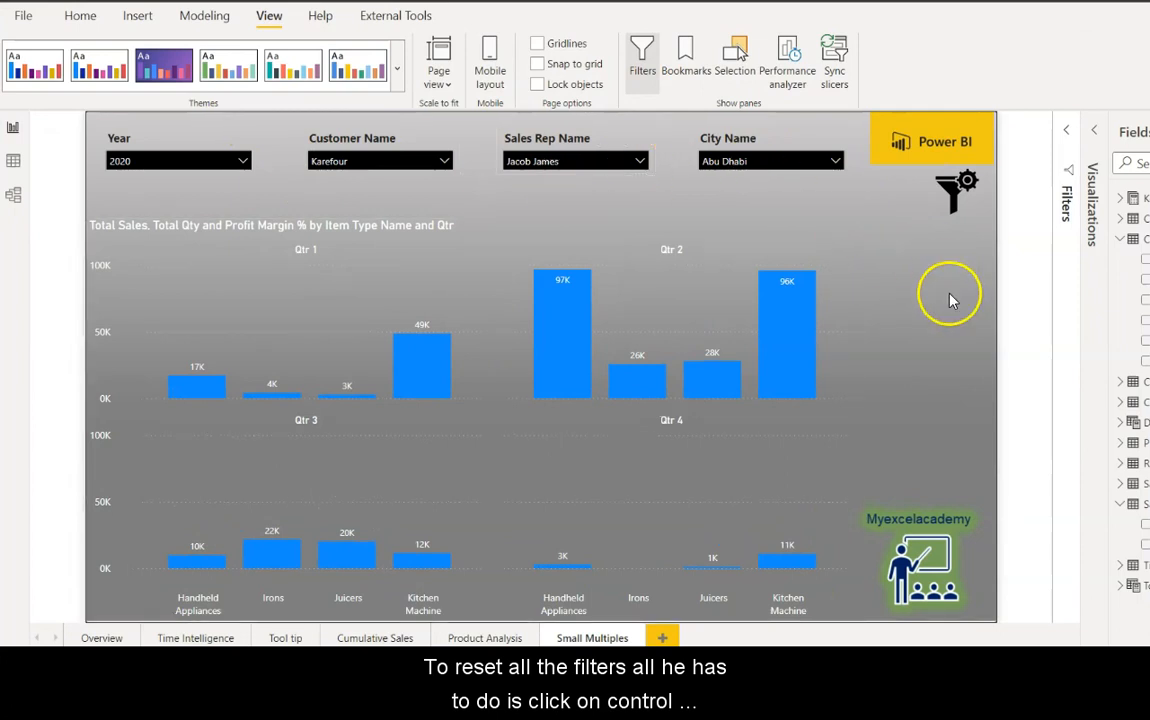
Step: Reset all four slicers by triggering the filter image's Reset Filters bookmark action
ctrl+click(958, 196)
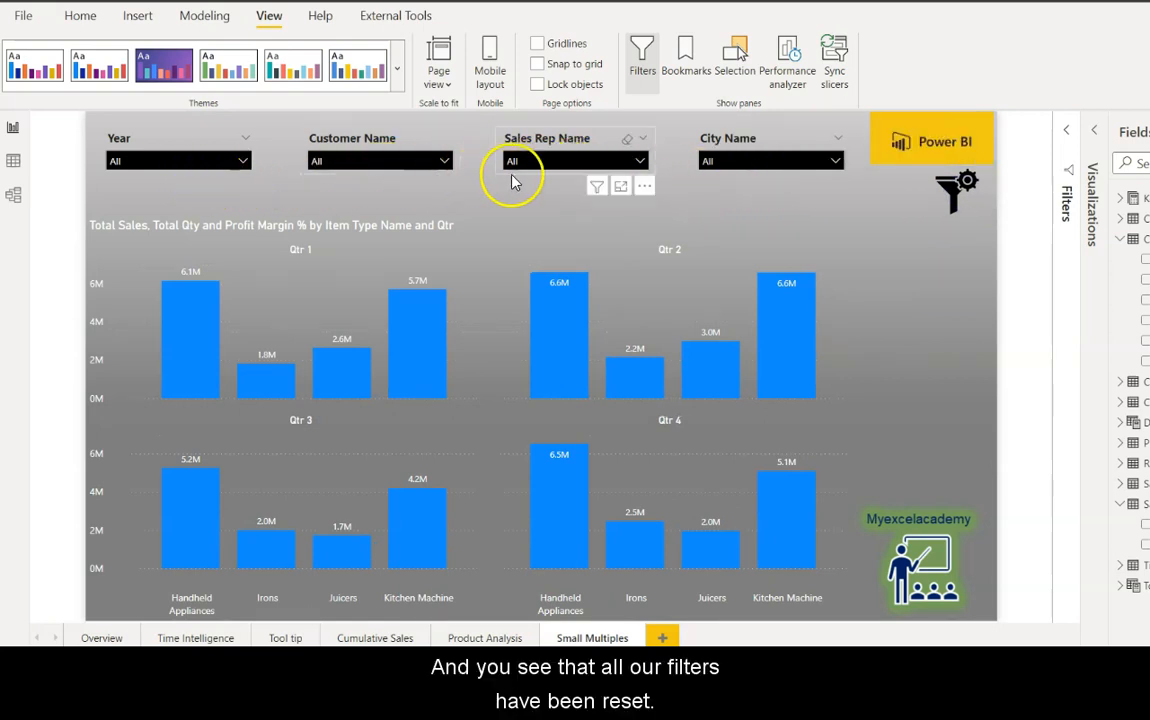
click(755, 187)
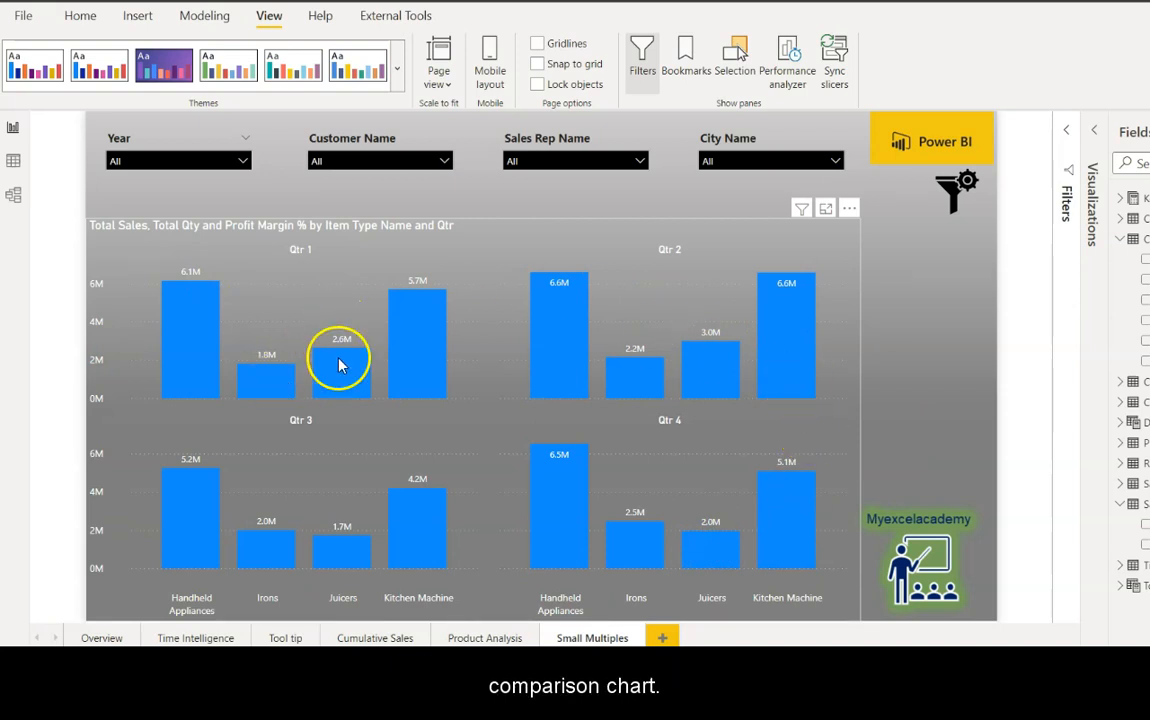
mouse_move(563, 387)
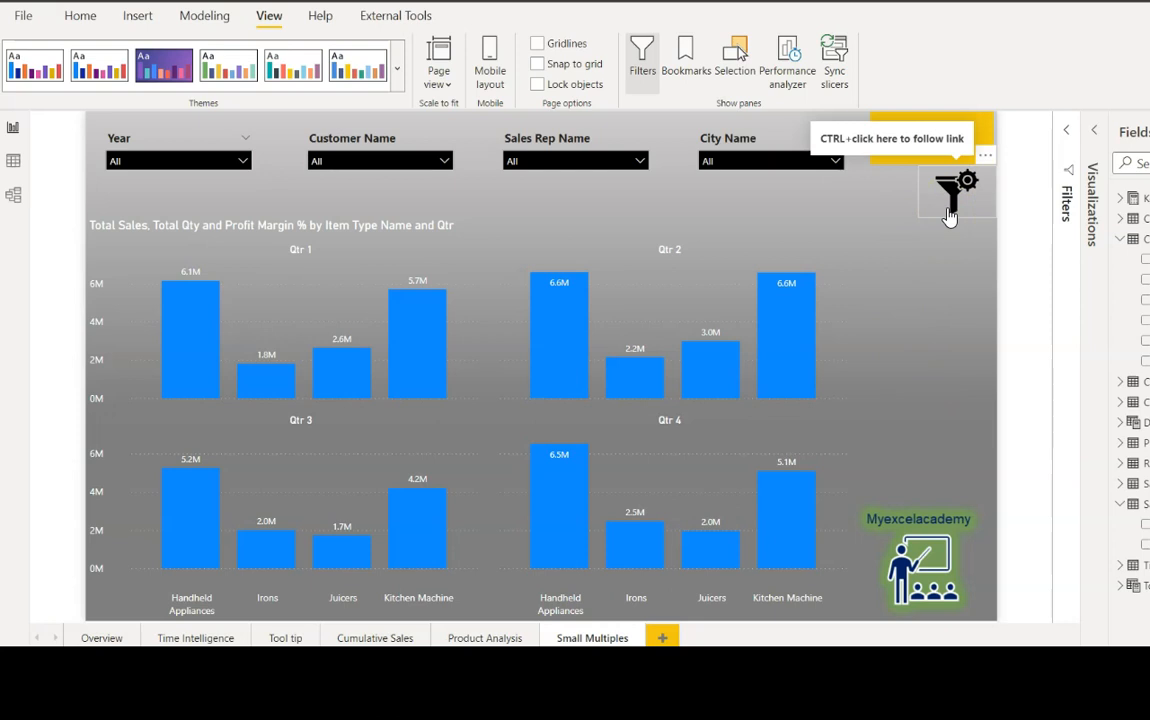
click(945, 358)
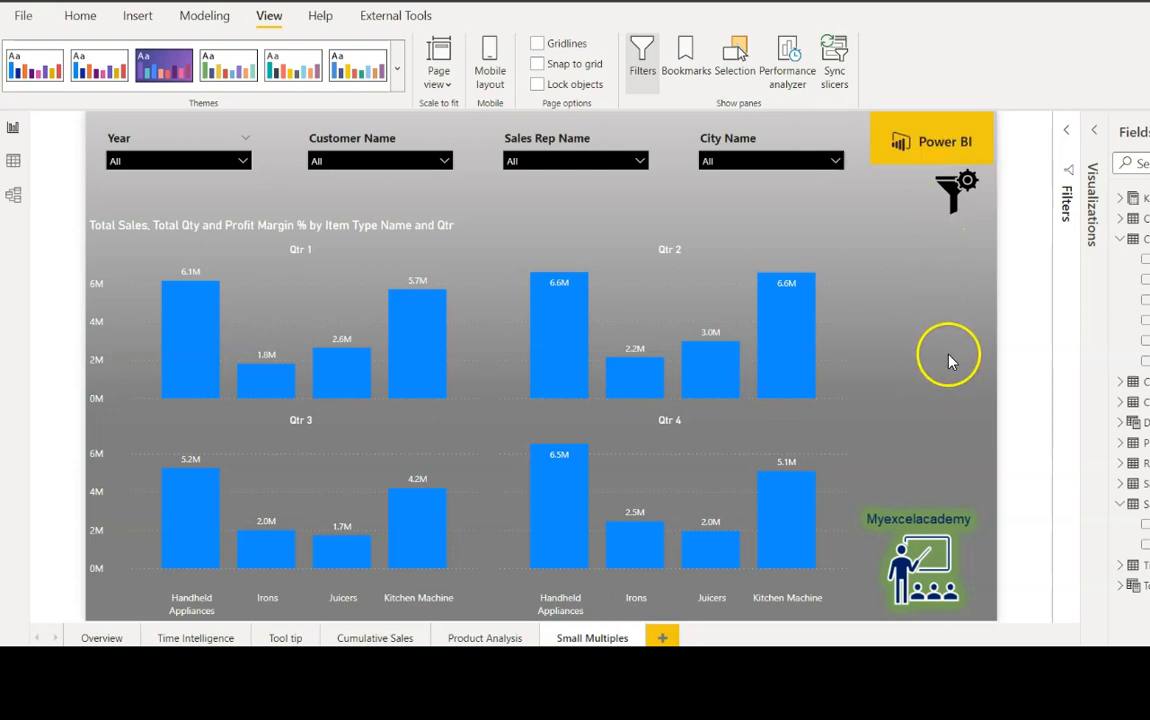